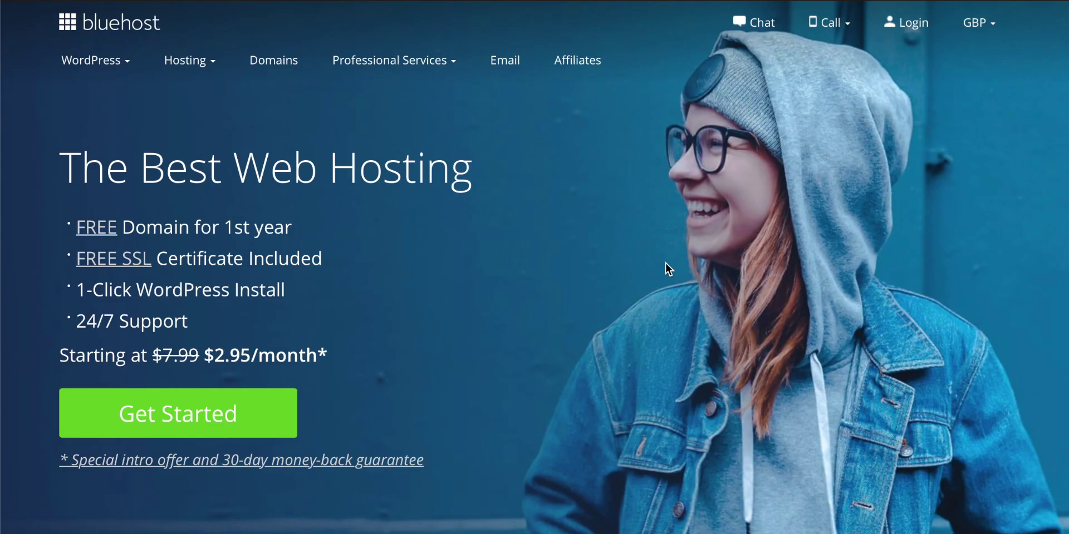
Review the web hosting offer's WordPress install and 24/7 support features, and get started with the hosting sign-up
{"action": "left_click_drag", "start_coordinate": [139, 163], "coordinate": [224, 163]}
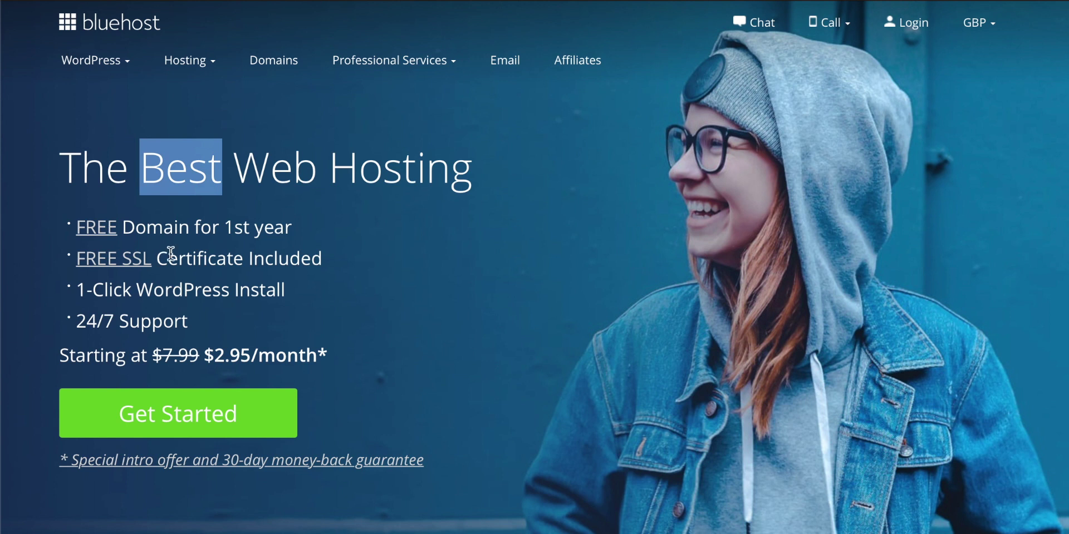
{"action": "left_click_drag", "start_coordinate": [286, 289], "coordinate": [91, 297]}
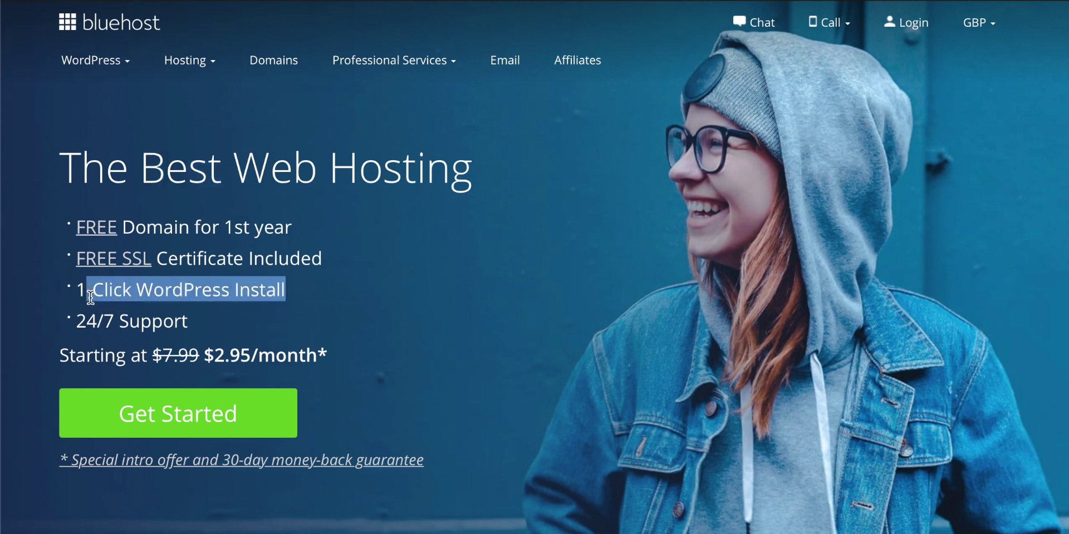
{"action": "left_click_drag", "start_coordinate": [174, 320], "coordinate": [77, 320]}
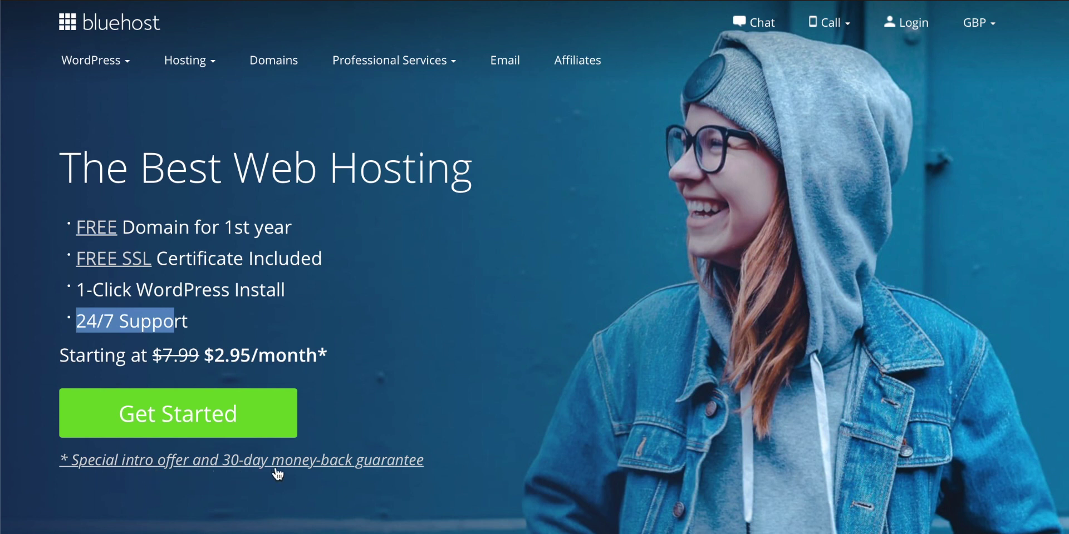
{"action": "left_click", "coordinate": [384, 401]}
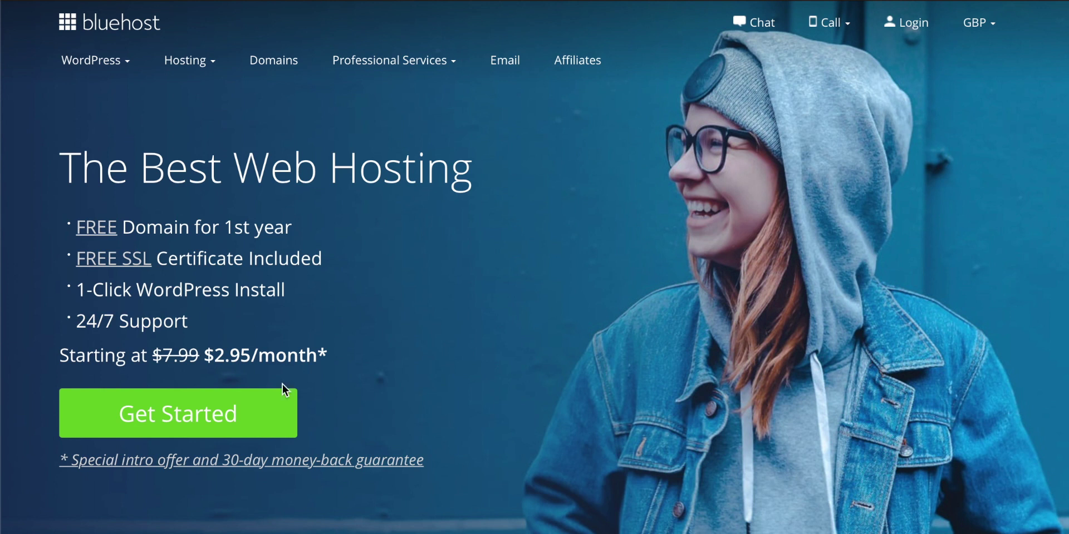
{"action": "left_click", "coordinate": [199, 421]}
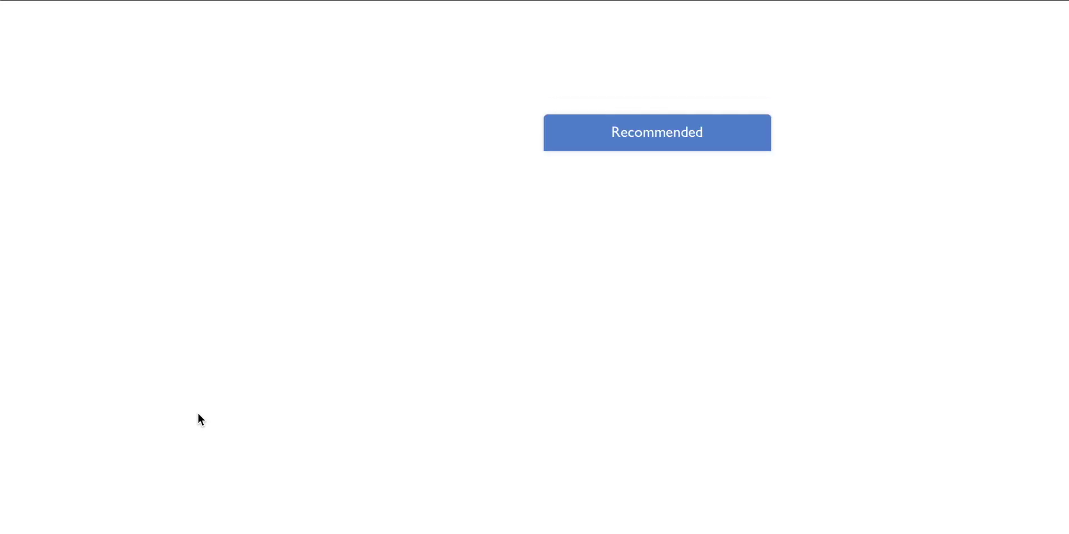
Compare the Basic plan's storage and included domain with the website and storage allowances of Choice Plus
{"action": "scroll", "coordinate": [277, 345], "scroll_direction": "down", "scroll_amount": 2}
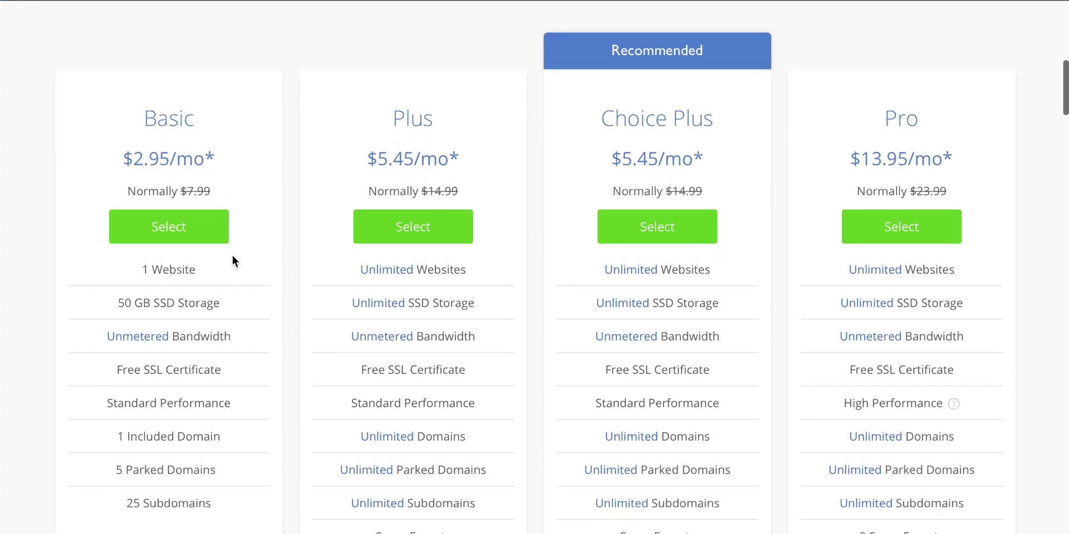
{"action": "scroll", "coordinate": [232, 259], "scroll_direction": "down", "scroll_amount": 1}
{"action": "left_click_drag", "start_coordinate": [190, 210], "coordinate": [196, 244]}
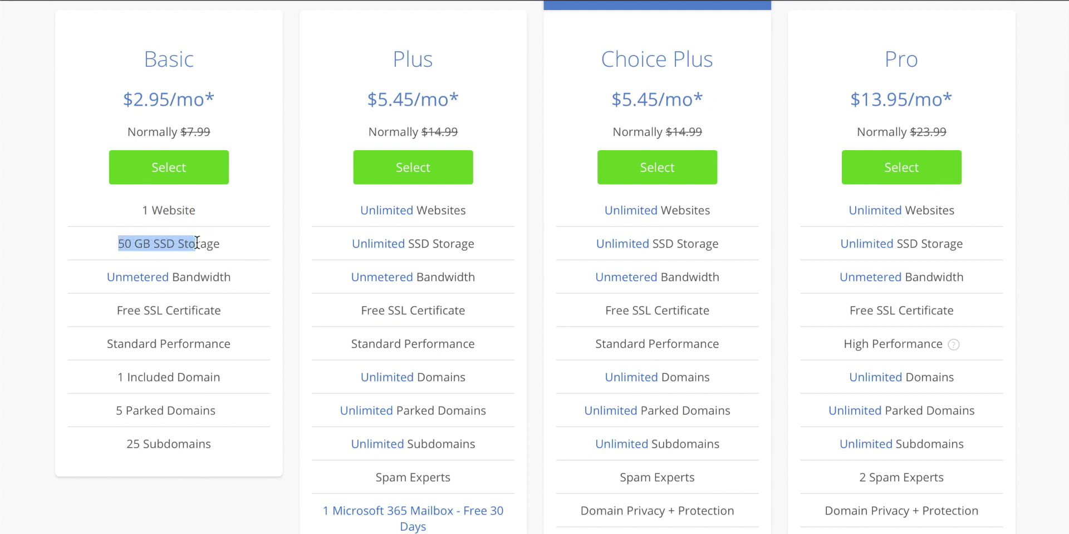
{"action": "scroll", "coordinate": [240, 286], "scroll_direction": "up", "scroll_amount": 1}
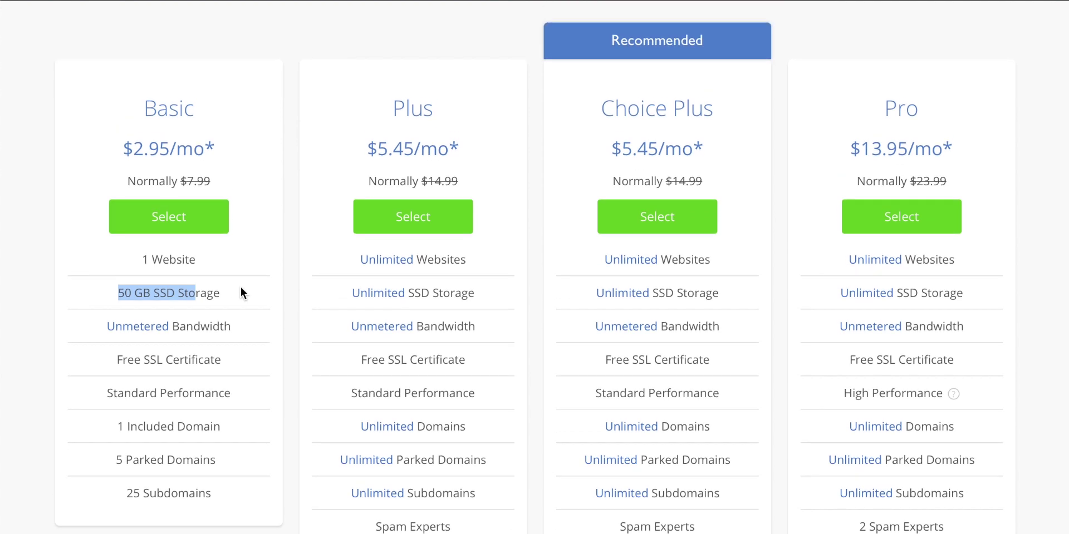
{"action": "left_click_drag", "start_coordinate": [204, 428], "coordinate": [136, 429]}
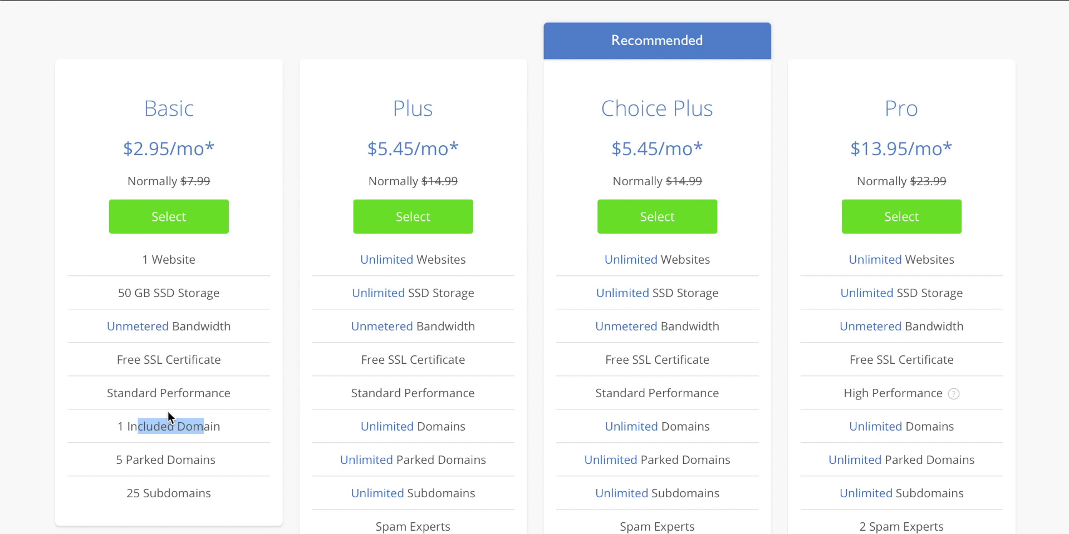
{"action": "left_click", "coordinate": [703, 268]}
{"action": "left_click_drag", "start_coordinate": [713, 260], "coordinate": [606, 257]}
{"action": "left_click", "coordinate": [704, 294]}
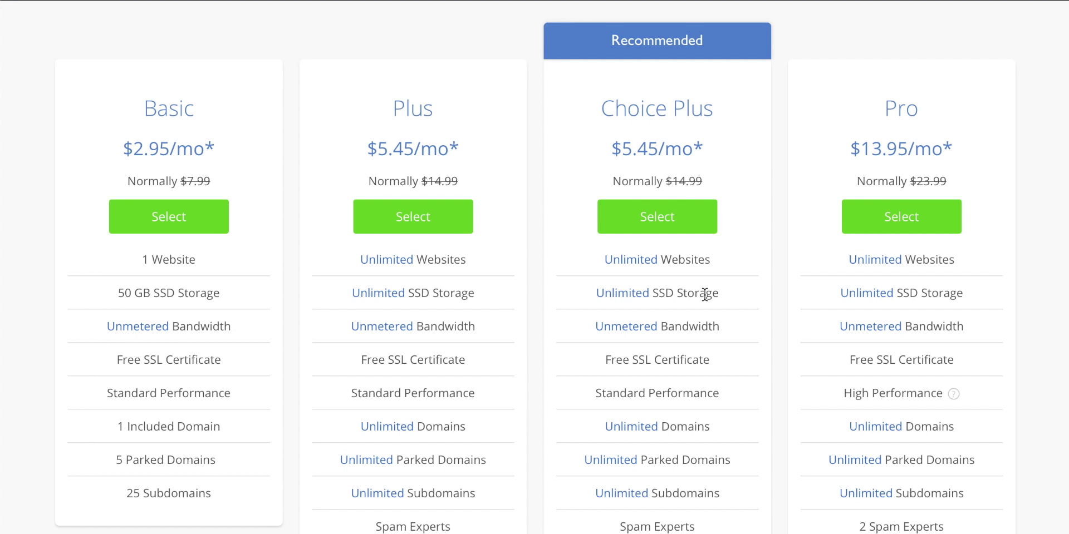
Check the Choice Plus plan's Domain Privacy + Protection against the Plus plan and select Choice Plus
{"action": "scroll", "coordinate": [705, 295], "scroll_direction": "down", "scroll_amount": 3}
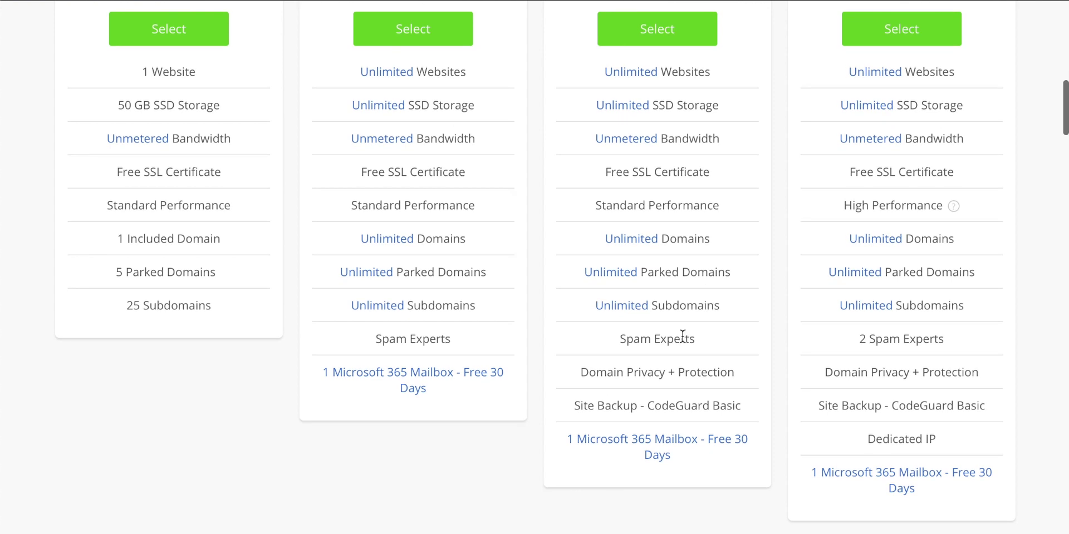
{"action": "left_click_drag", "start_coordinate": [729, 371], "coordinate": [568, 371]}
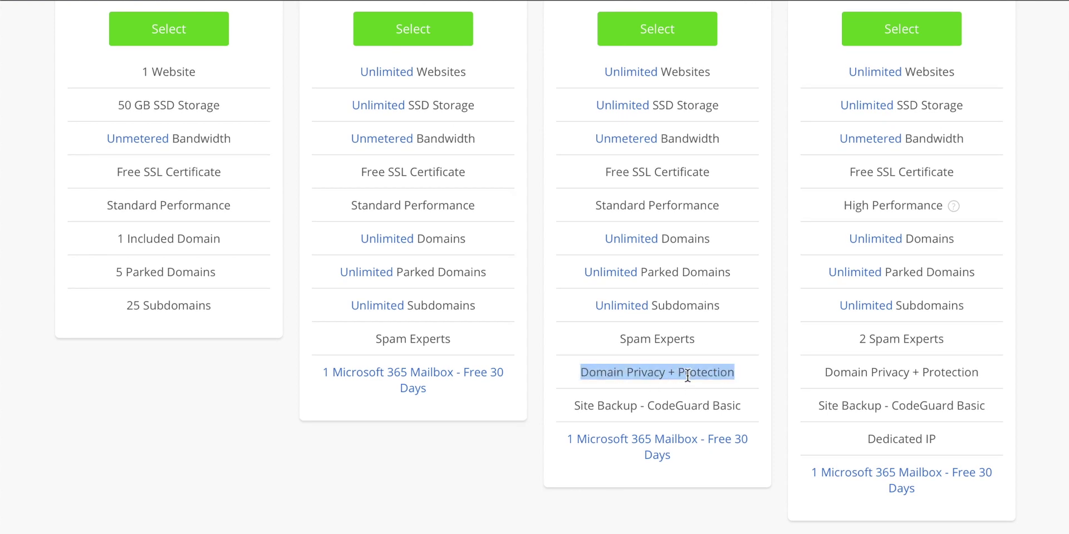
{"action": "left_click", "coordinate": [682, 337]}
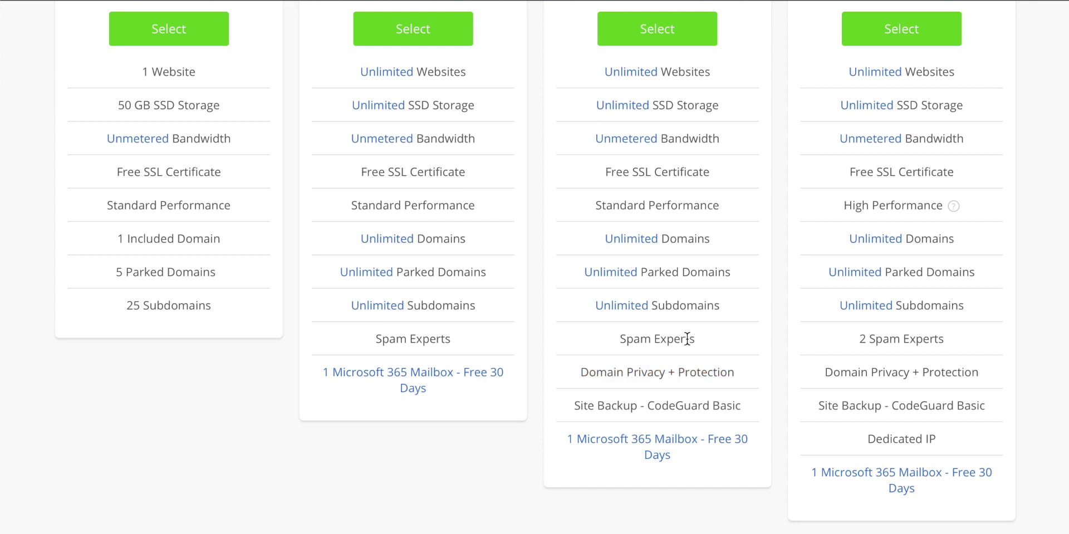
{"action": "left_click_drag", "start_coordinate": [721, 372], "coordinate": [634, 373]}
{"action": "scroll", "coordinate": [677, 402], "scroll_direction": "up", "scroll_amount": 2}
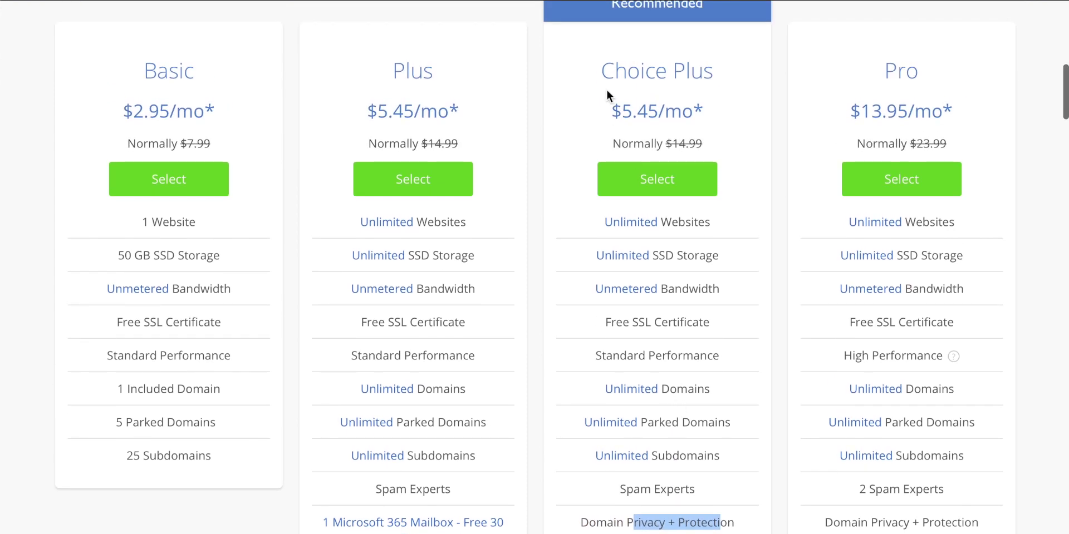
{"action": "left_click_drag", "start_coordinate": [411, 67], "coordinate": [430, 63]}
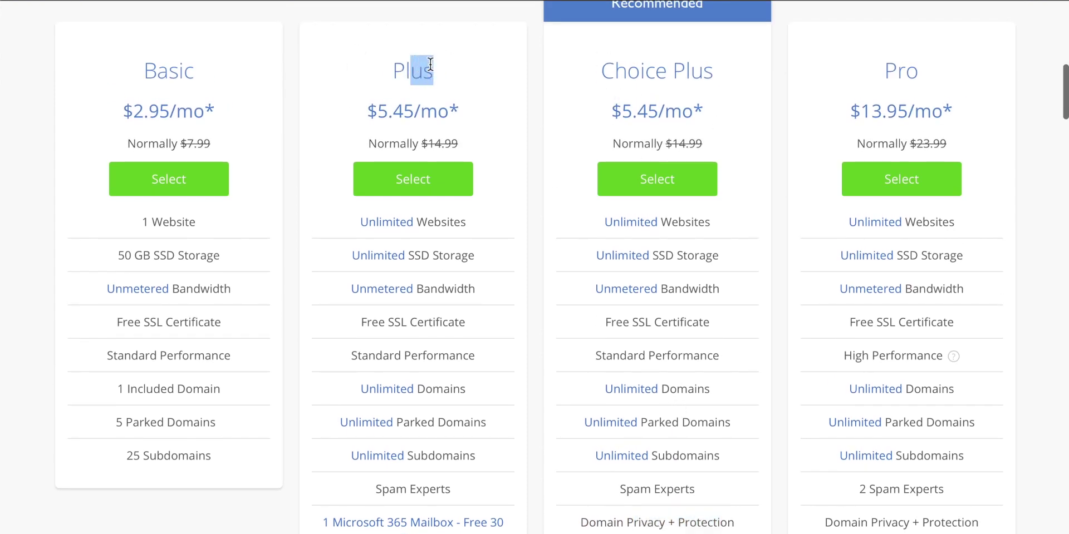
{"action": "left_click_drag", "start_coordinate": [627, 67], "coordinate": [756, 92]}
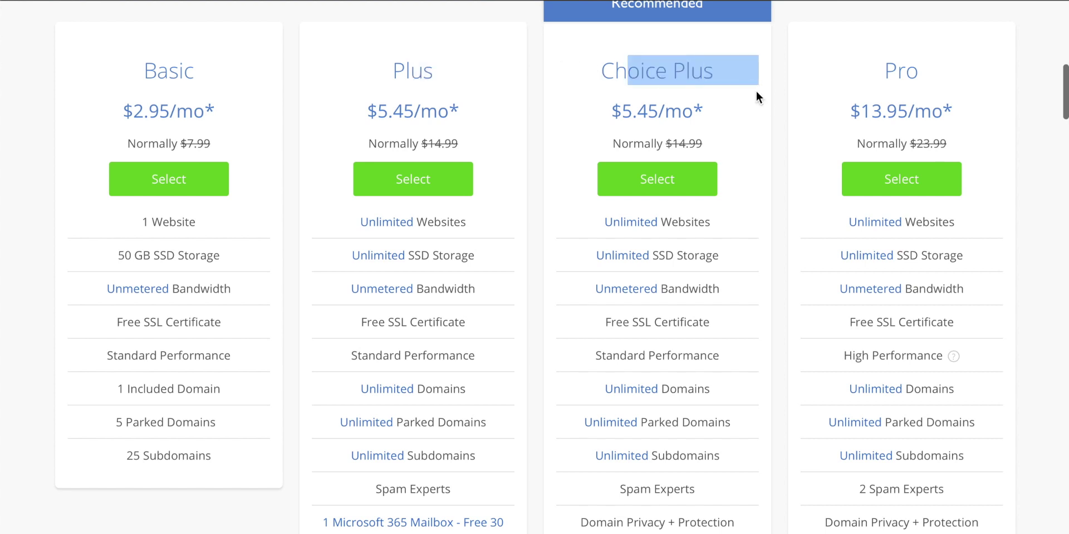
{"action": "left_click", "coordinate": [695, 327]}
{"action": "scroll", "coordinate": [688, 275], "scroll_direction": "up", "scroll_amount": 1}
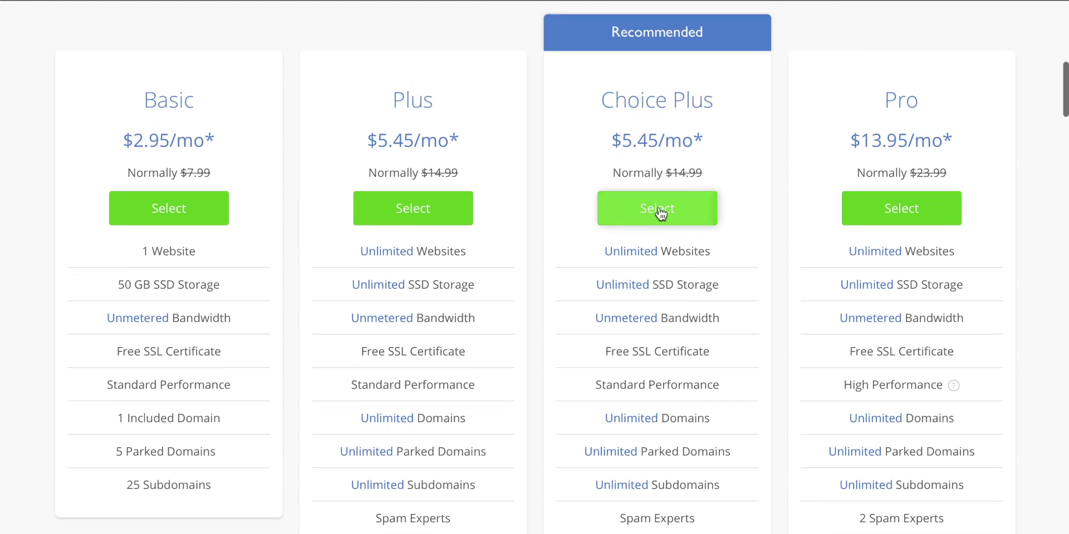
{"action": "left_click", "coordinate": [658, 211]}
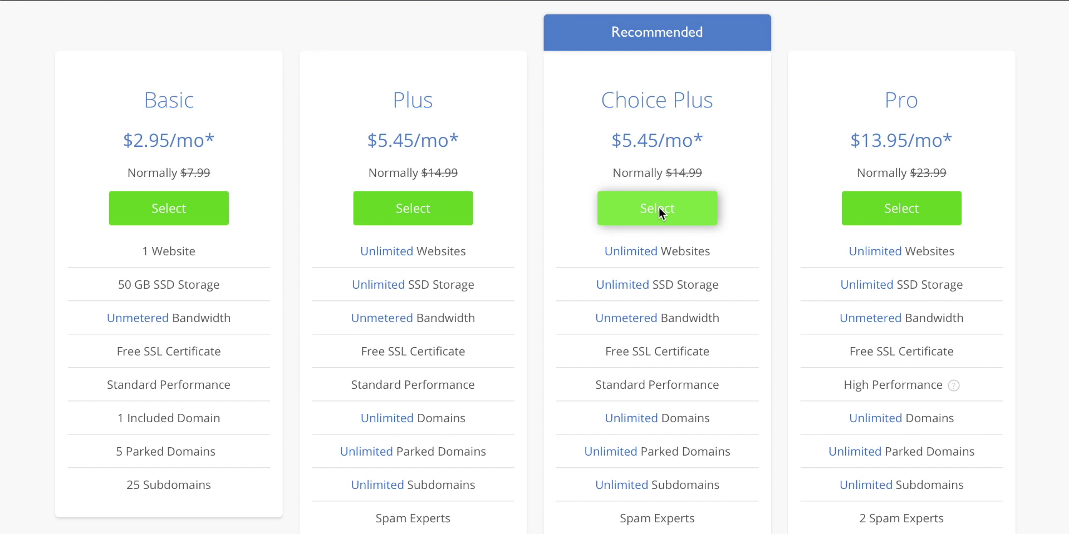
Create the new domain techzg with the .co extension and continue to account creation
{"action": "left_click", "coordinate": [348, 361]}
{"action": "type", "text": "techzg"}
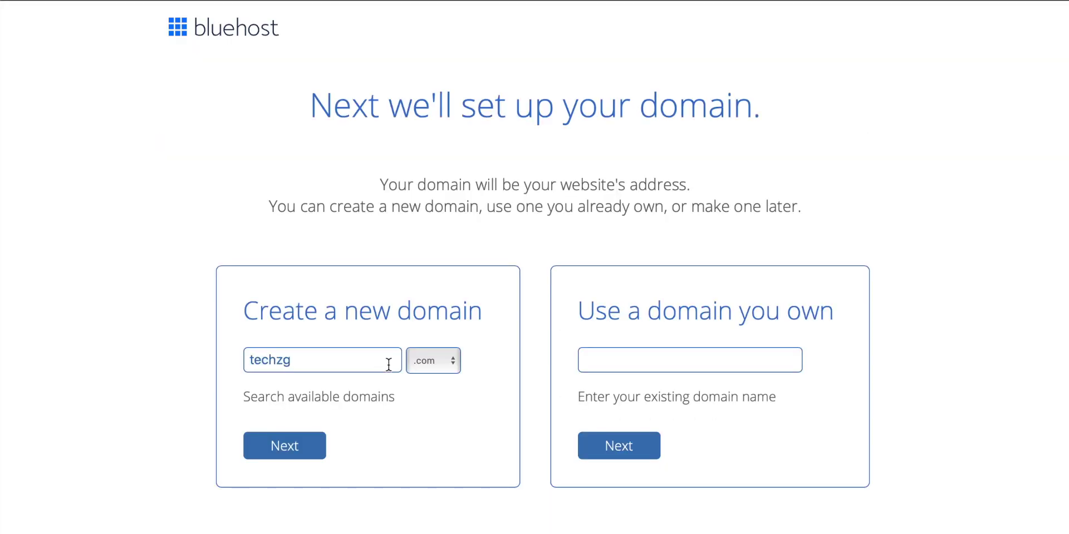
{"action": "left_click", "coordinate": [451, 362]}
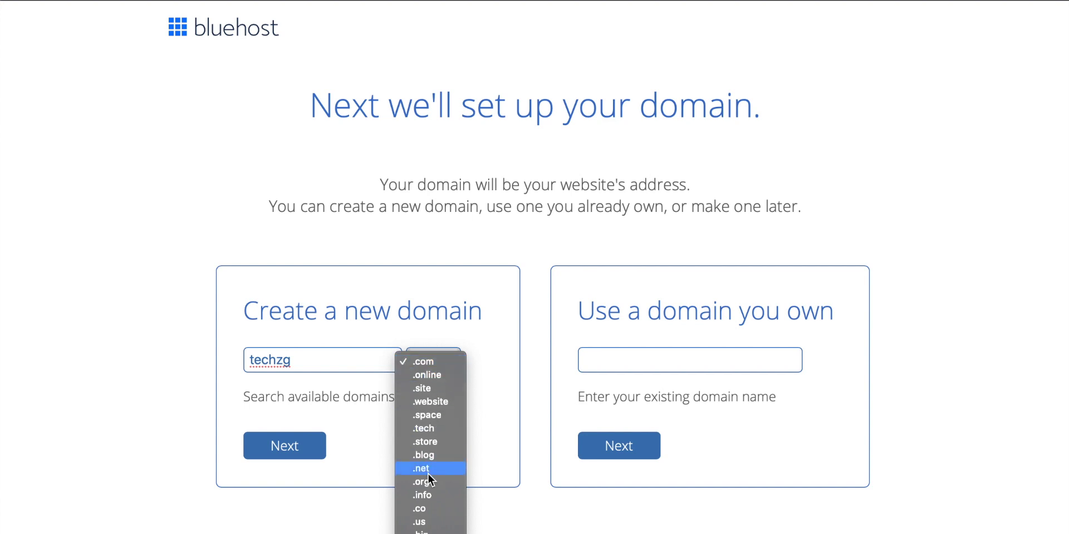
{"action": "left_click", "coordinate": [429, 511]}
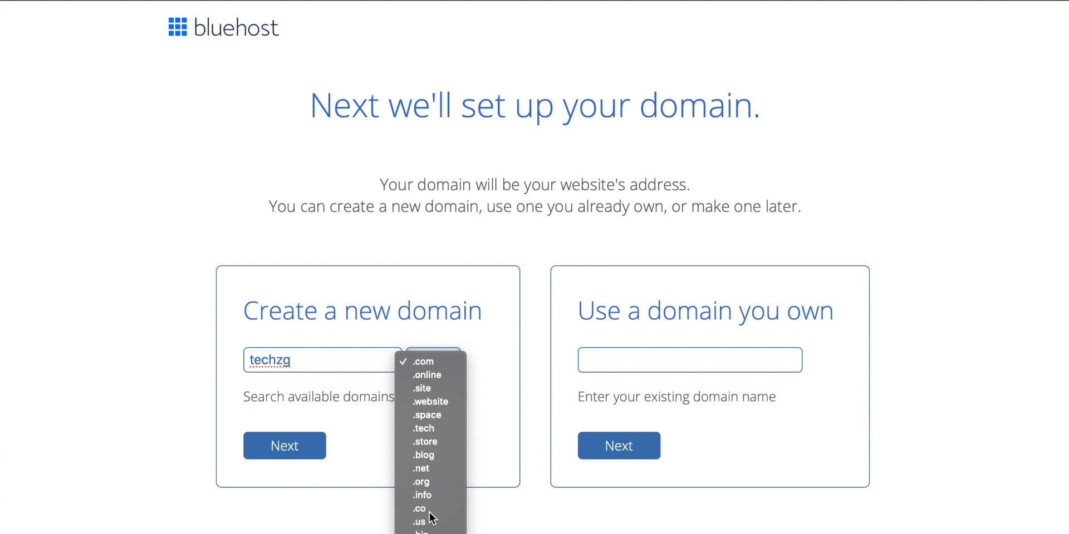
{"action": "left_click", "coordinate": [304, 447]}
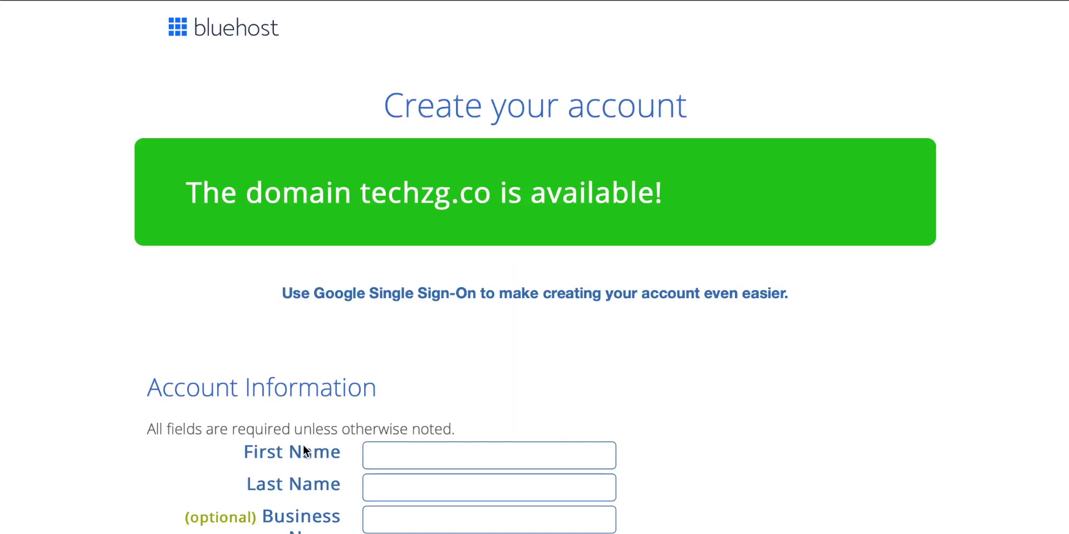
Fill in the Account Information form with the customer's name, address, phone number and email address
{"action": "scroll", "coordinate": [316, 418], "scroll_direction": "down", "scroll_amount": 3}
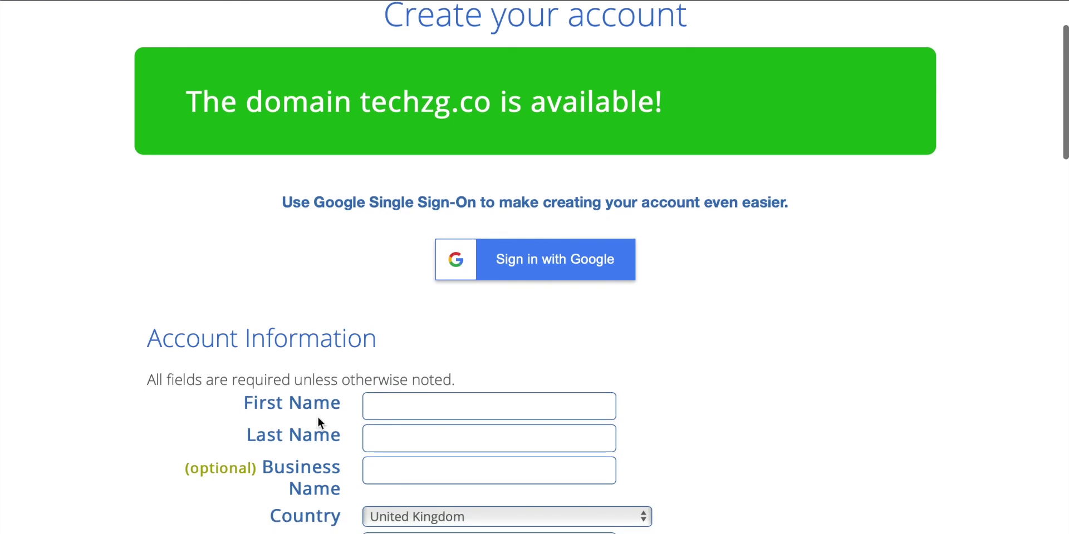
{"action": "scroll", "coordinate": [318, 417], "scroll_direction": "down", "scroll_amount": 5}
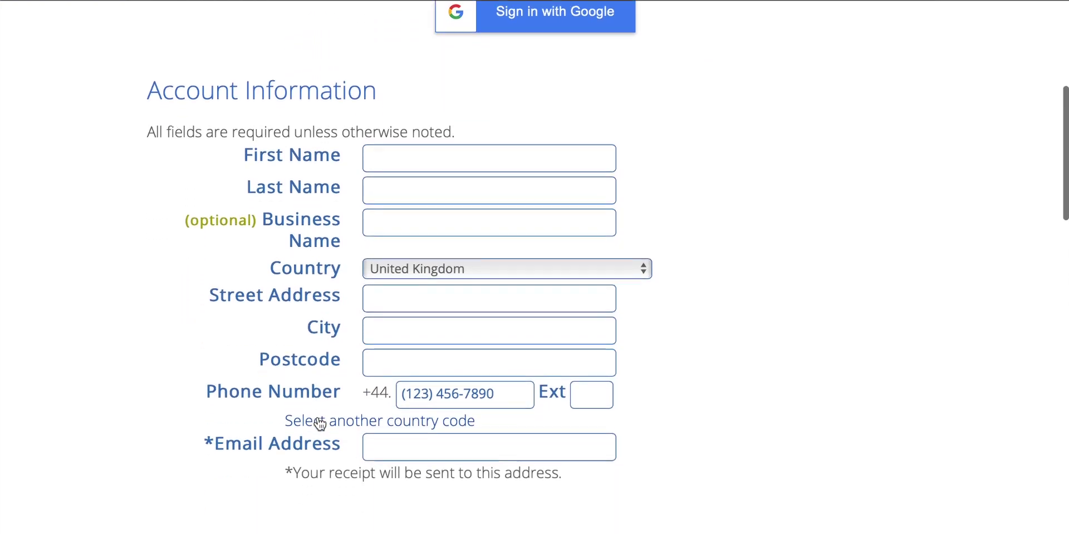
{"action": "scroll", "coordinate": [318, 416], "scroll_direction": "down", "scroll_amount": 1}
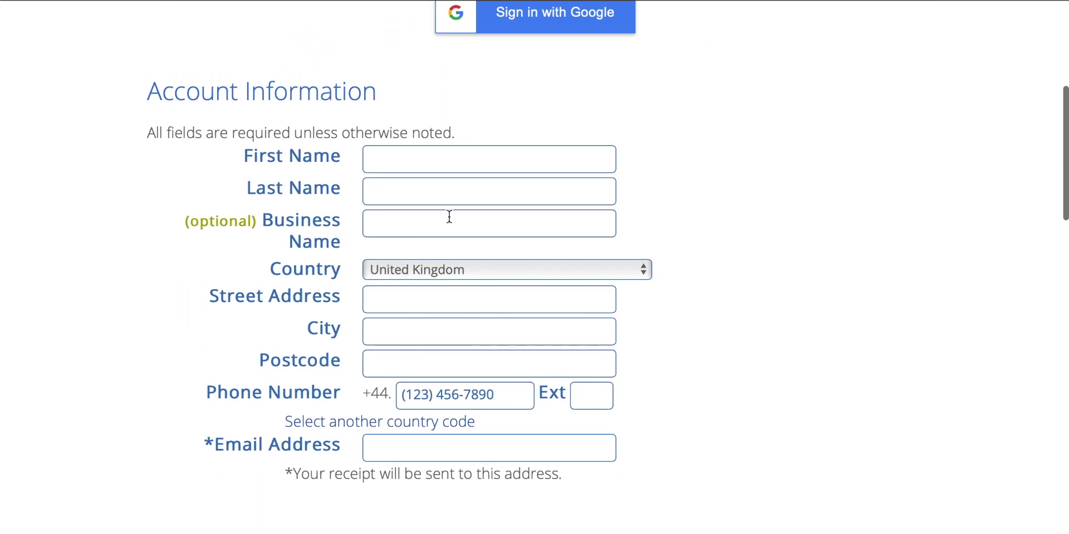
{"action": "left_click", "coordinate": [412, 156]}
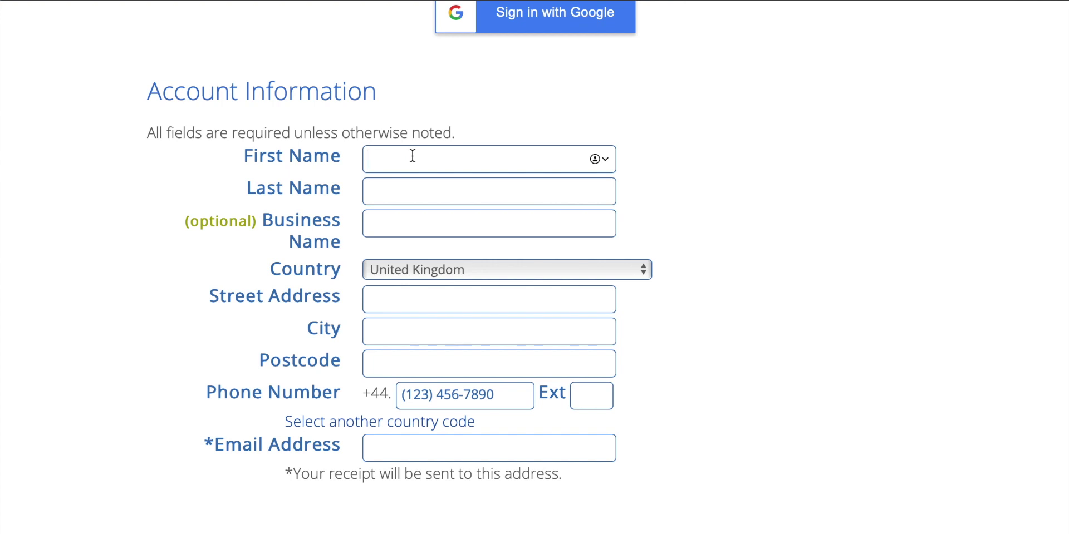
Set the account plan to Choice Plus 12 Month Price - £5.56/mo
{"action": "scroll", "coordinate": [696, 273], "scroll_direction": "down", "scroll_amount": 7}
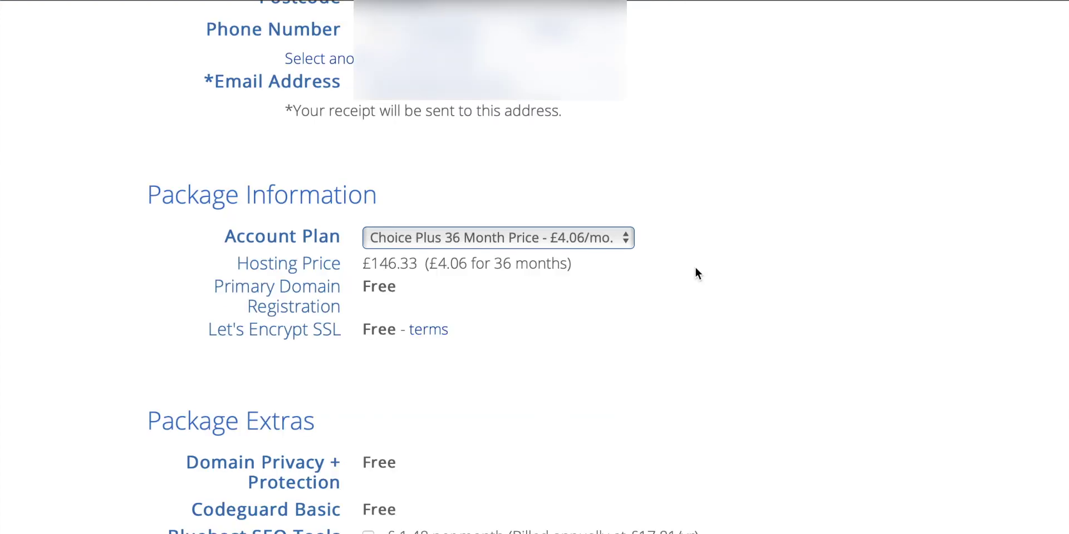
{"action": "left_click", "coordinate": [580, 237]}
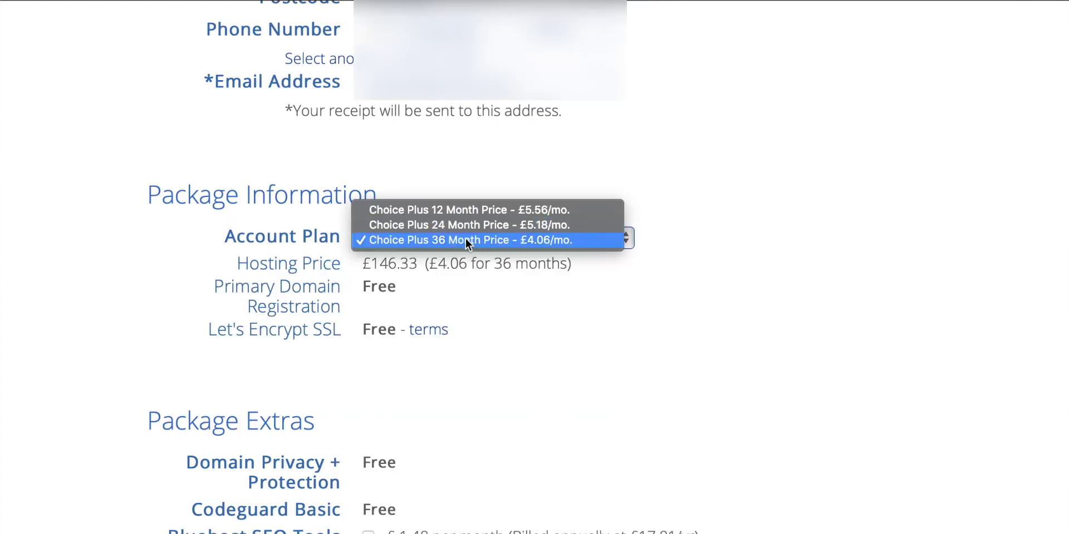
{"action": "left_click", "coordinate": [446, 210]}
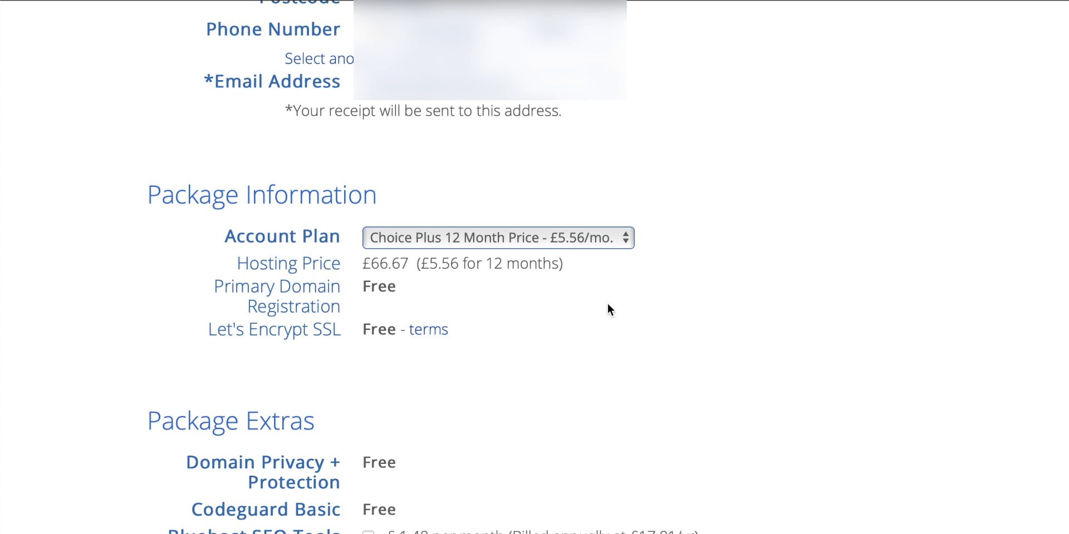
Remove the SiteLock Security - Essential add-on from the package extras
{"action": "scroll", "coordinate": [691, 297], "scroll_direction": "down", "scroll_amount": 2}
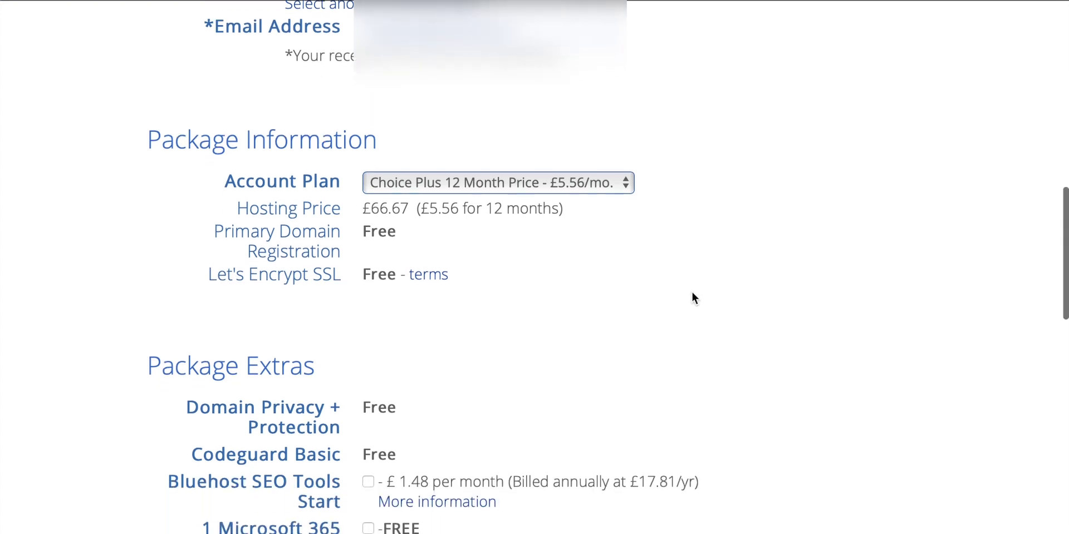
{"action": "scroll", "coordinate": [692, 295], "scroll_direction": "down", "scroll_amount": 8}
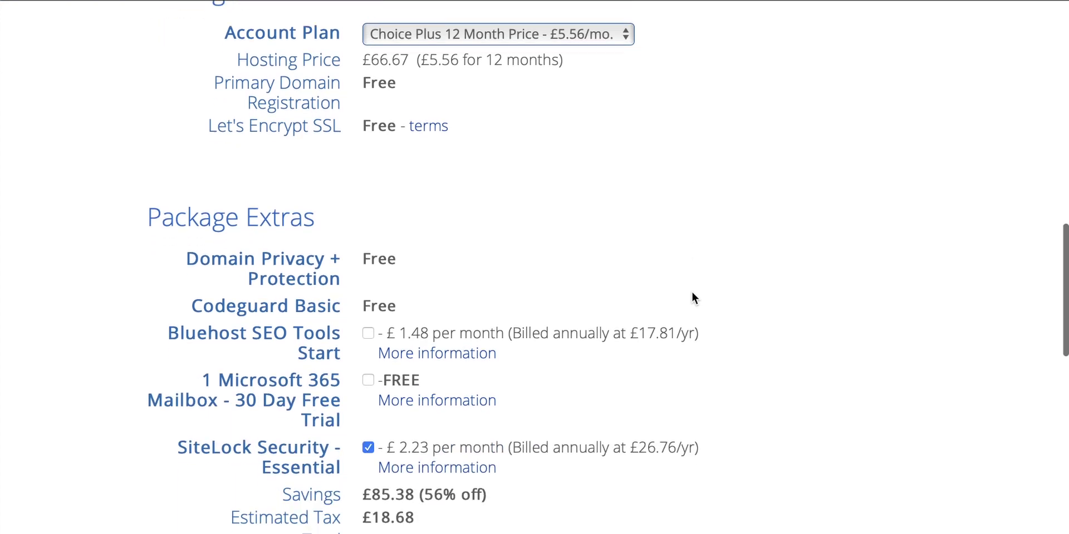
{"action": "scroll", "coordinate": [692, 293], "scroll_direction": "up", "scroll_amount": 1}
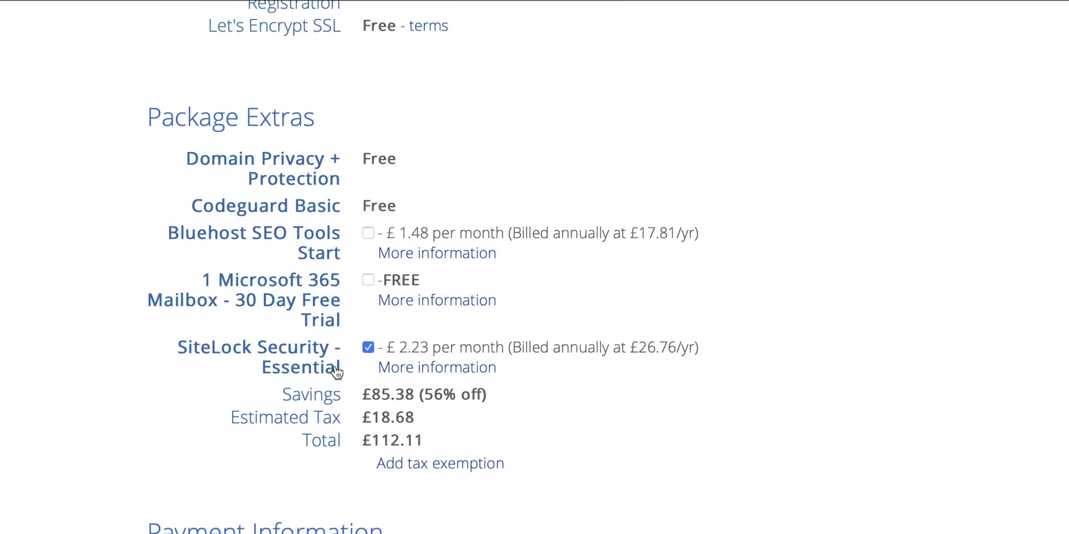
{"action": "left_click", "coordinate": [367, 348]}
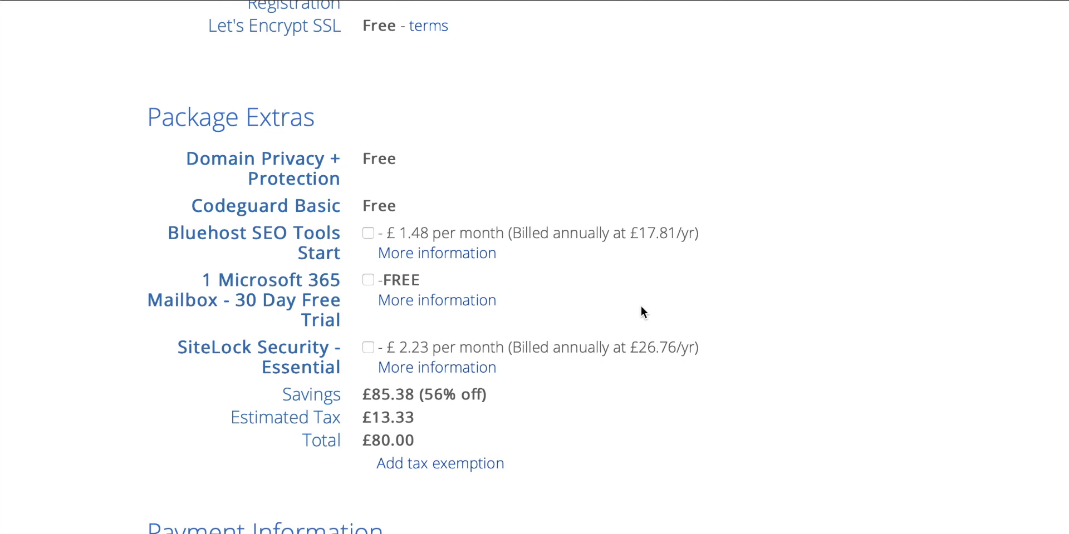
Agree to the Terms of Service and Cancellation Policy, and opt out of emails about products and special offers
{"action": "scroll", "coordinate": [642, 307], "scroll_direction": "down", "scroll_amount": 7}
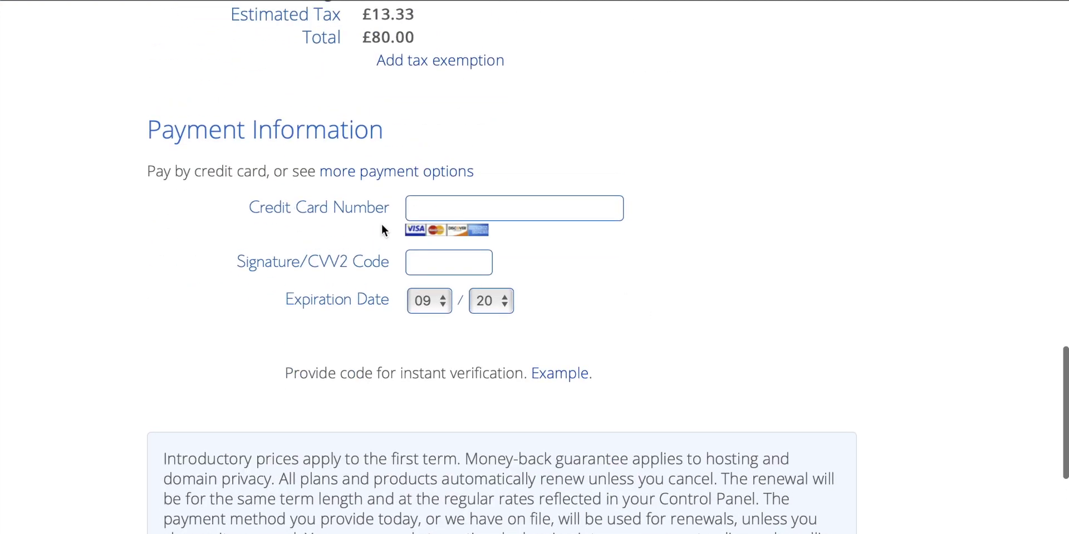
{"action": "scroll", "coordinate": [647, 257], "scroll_direction": "down", "scroll_amount": 5}
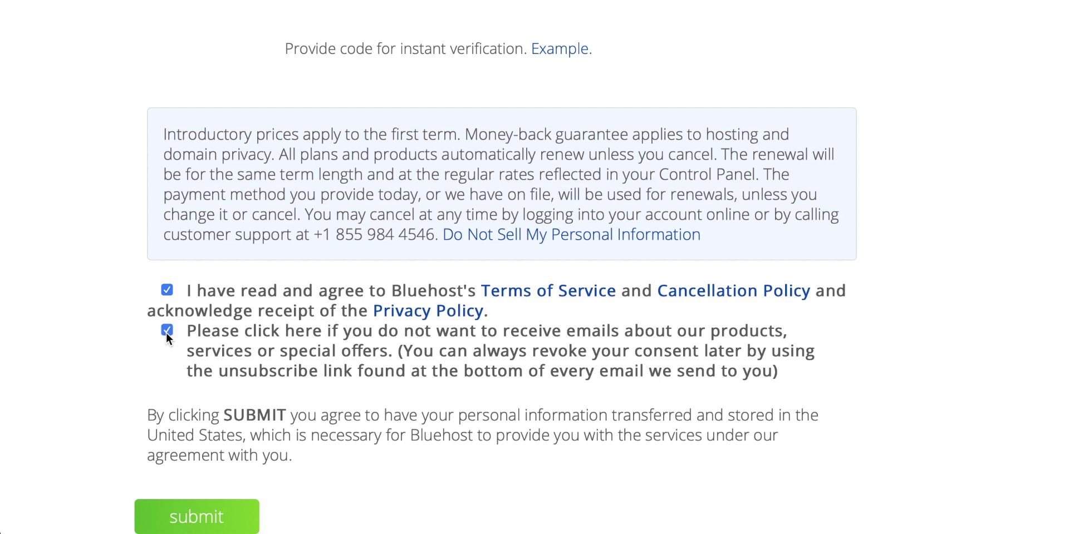
Submit the hosting order and proceed to creating the Bluehost account
{"action": "scroll", "coordinate": [367, 332], "scroll_direction": "down", "scroll_amount": 1}
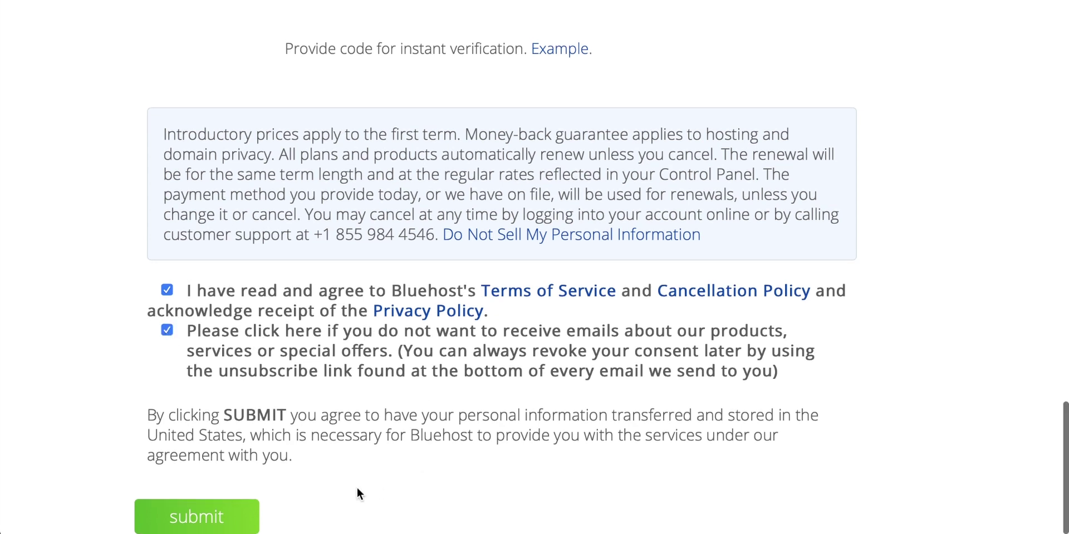
{"action": "left_click", "coordinate": [217, 520]}
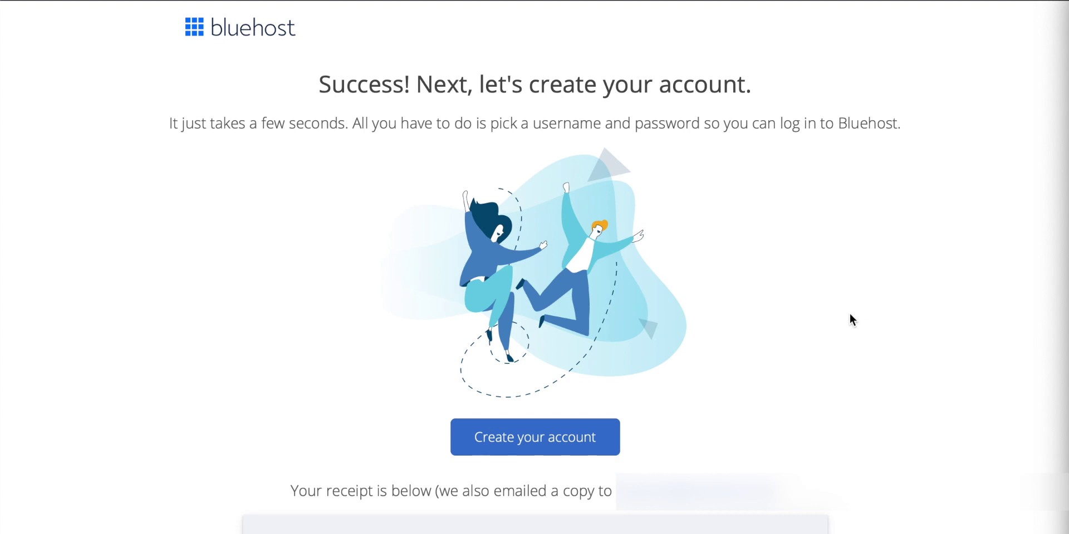
{"action": "left_click", "coordinate": [533, 442]}
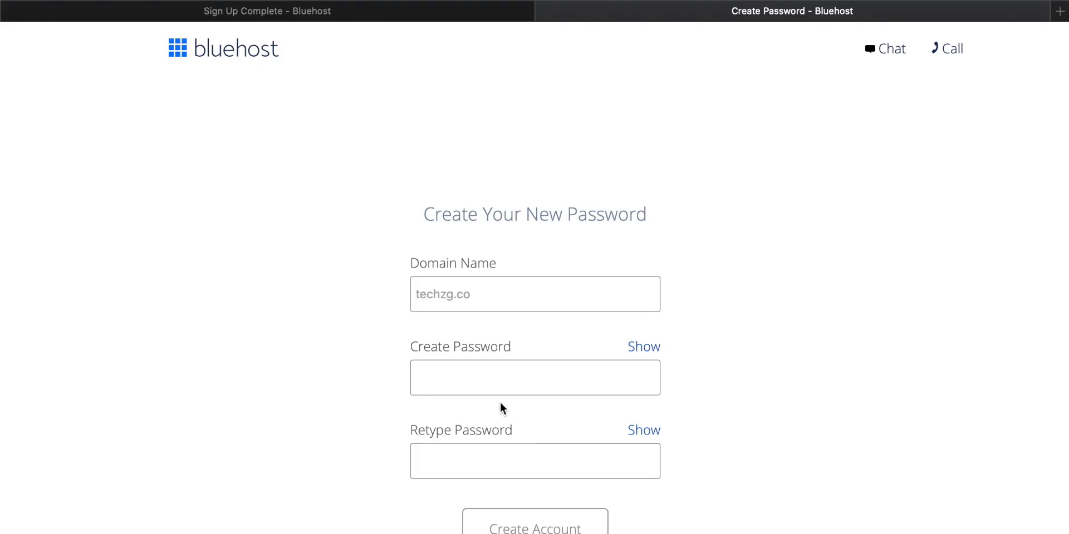
Enter and retype the new account password for techzg.co, agree to the Privacy Policy and Terms of Service, and create the account
{"action": "left_click", "coordinate": [496, 390]}
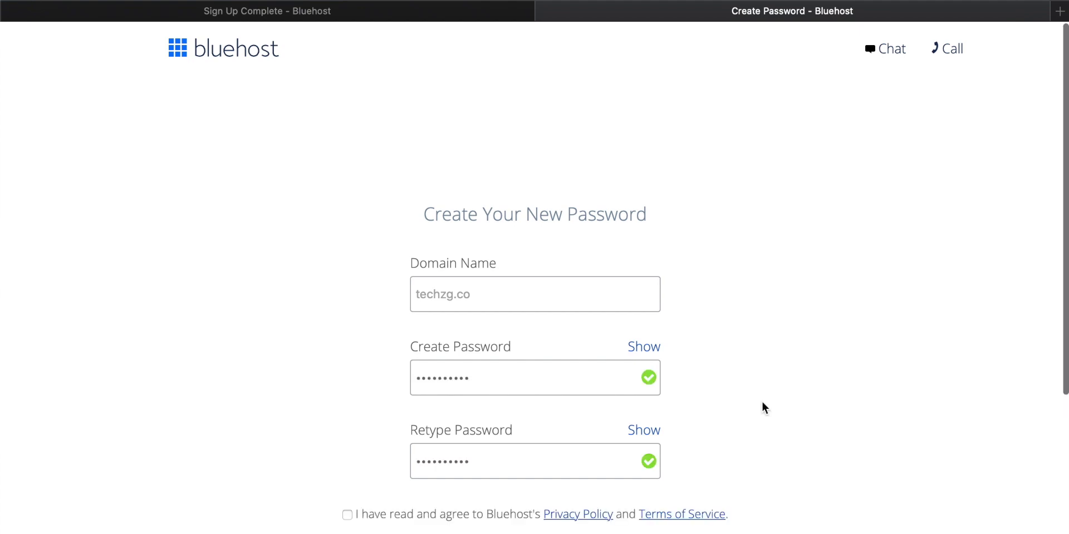
{"action": "scroll", "coordinate": [762, 408], "scroll_direction": "down", "scroll_amount": 3}
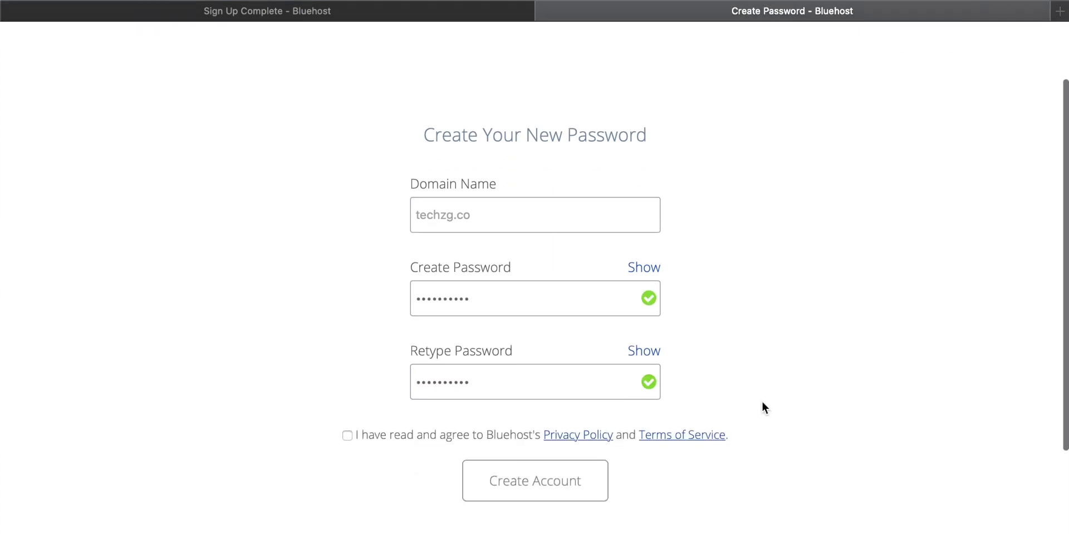
{"action": "left_click", "coordinate": [348, 435]}
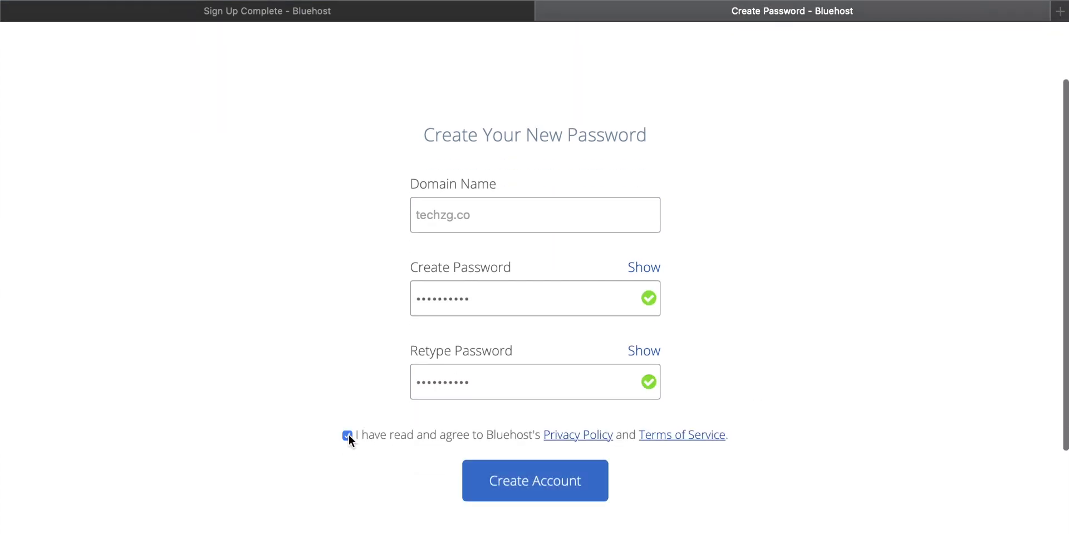
{"action": "left_click", "coordinate": [528, 482]}
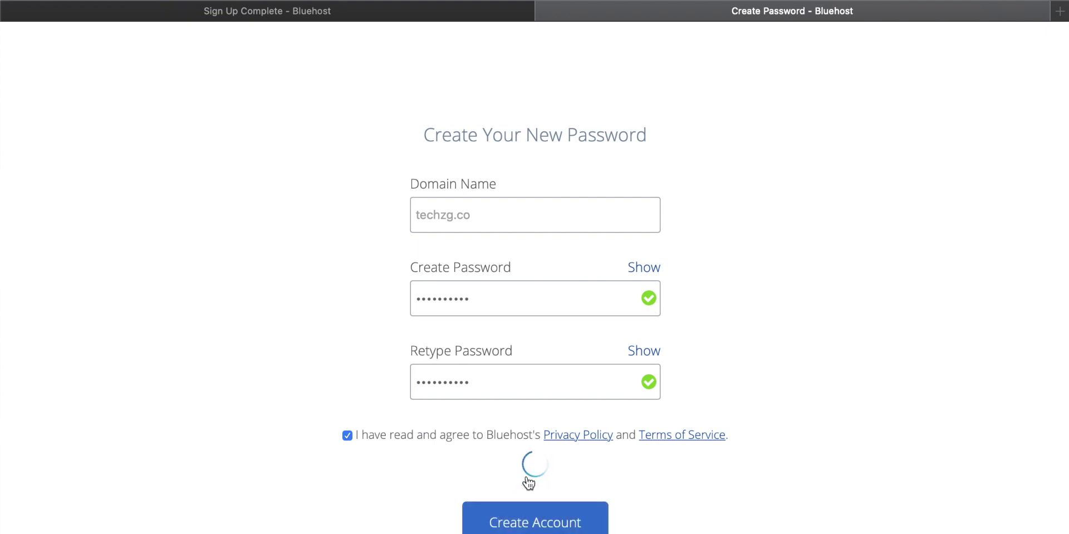
Go to the hosting login, decline saving the password in the browser, and log in to techzg.co with the account password
{"action": "left_click", "coordinate": [546, 278]}
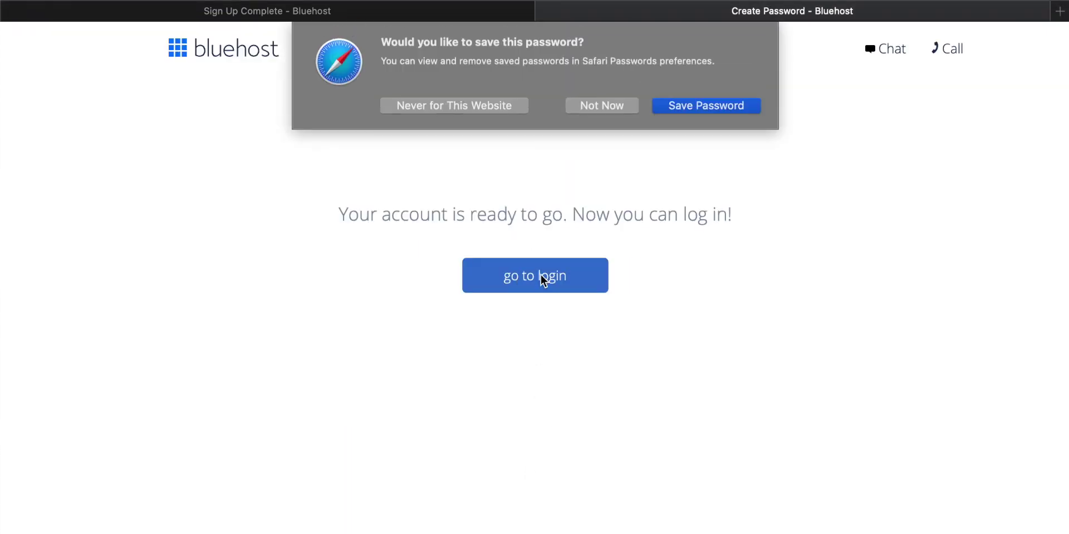
{"action": "left_click", "coordinate": [609, 105]}
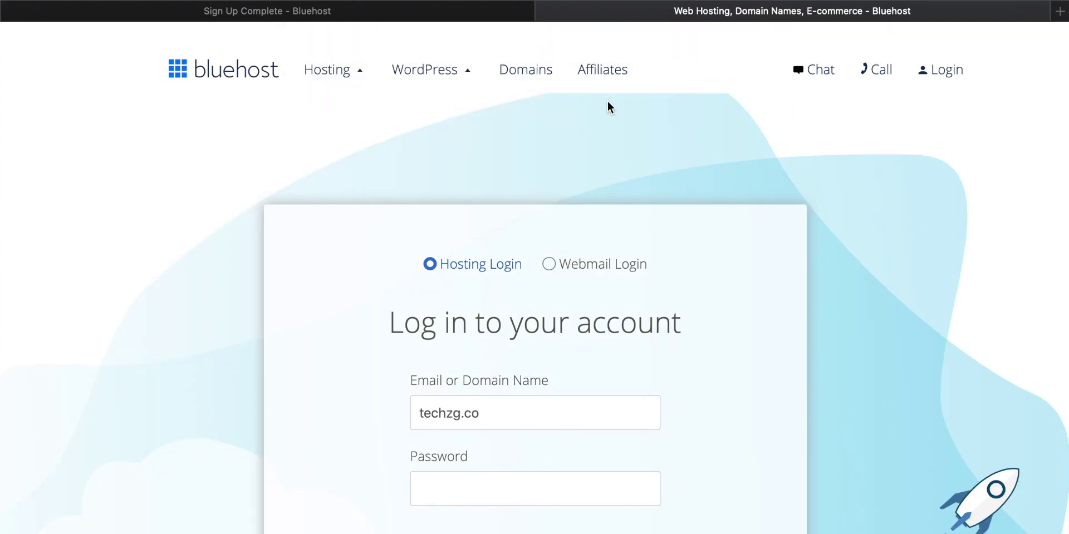
{"action": "scroll", "coordinate": [615, 295], "scroll_direction": "down", "scroll_amount": 3}
{"action": "left_click", "coordinate": [480, 383]}
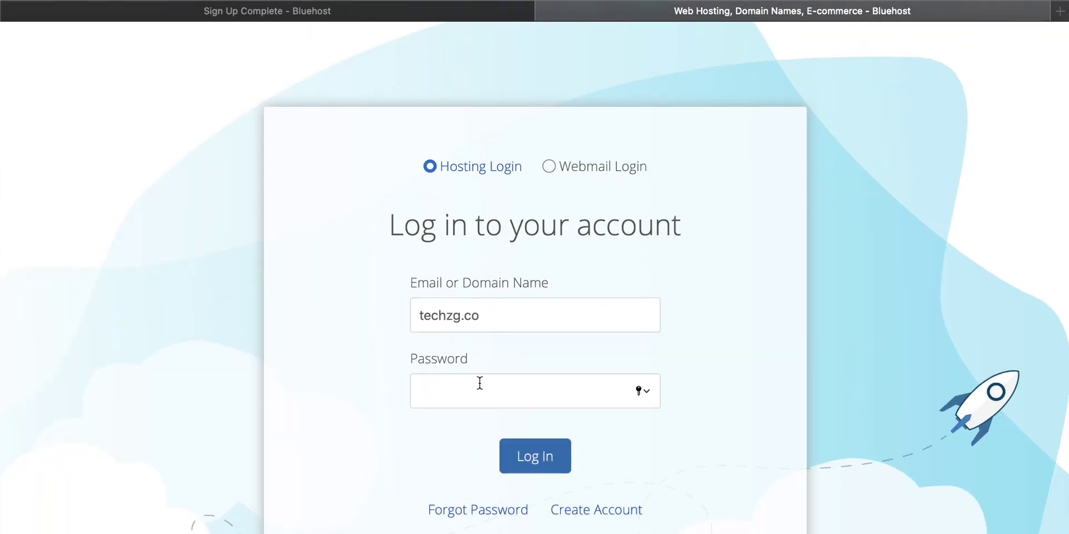
{"action": "key", "text": "super+v"}
{"action": "scroll", "coordinate": [479, 383], "scroll_direction": "down", "scroll_amount": 1}
{"action": "left_click", "coordinate": [541, 420]}
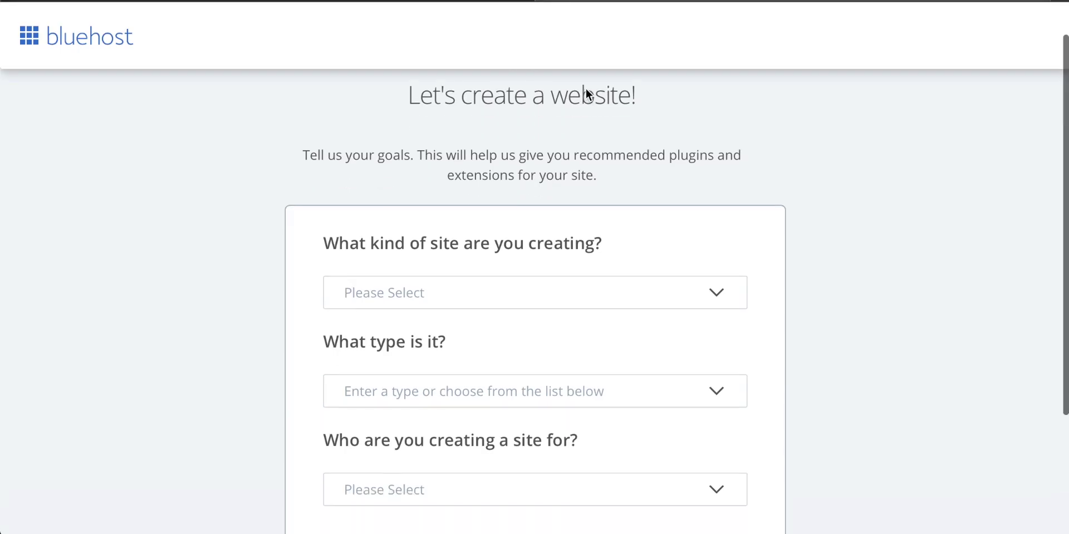
Set the kind of site being created to Blog
{"action": "scroll", "coordinate": [586, 90], "scroll_direction": "down", "scroll_amount": 1}
{"action": "left_click", "coordinate": [488, 267]}
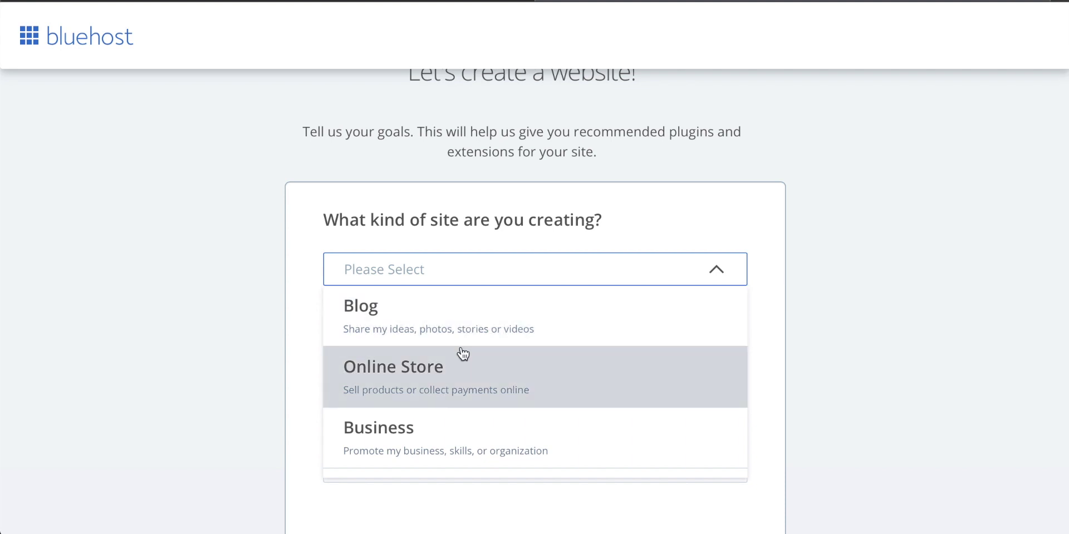
{"action": "scroll", "coordinate": [462, 353], "scroll_direction": "down", "scroll_amount": 1}
{"action": "scroll", "coordinate": [462, 353], "scroll_direction": "up", "scroll_amount": 1}
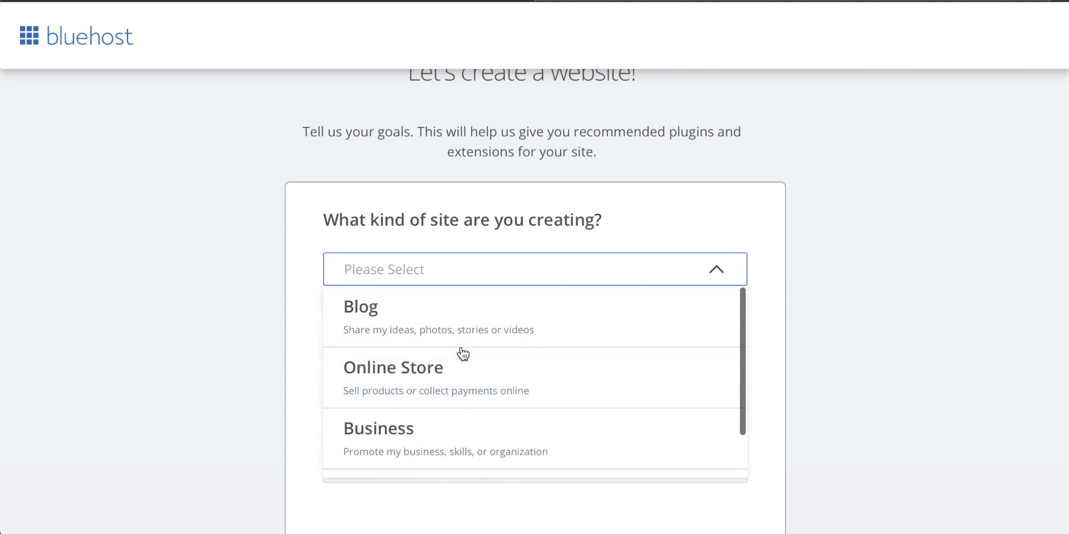
{"action": "left_click", "coordinate": [395, 321]}
Set the site type to Personal and its intended owner to Myself, and continue to the second setup step
{"action": "scroll", "coordinate": [802, 310], "scroll_direction": "down", "scroll_amount": 2}
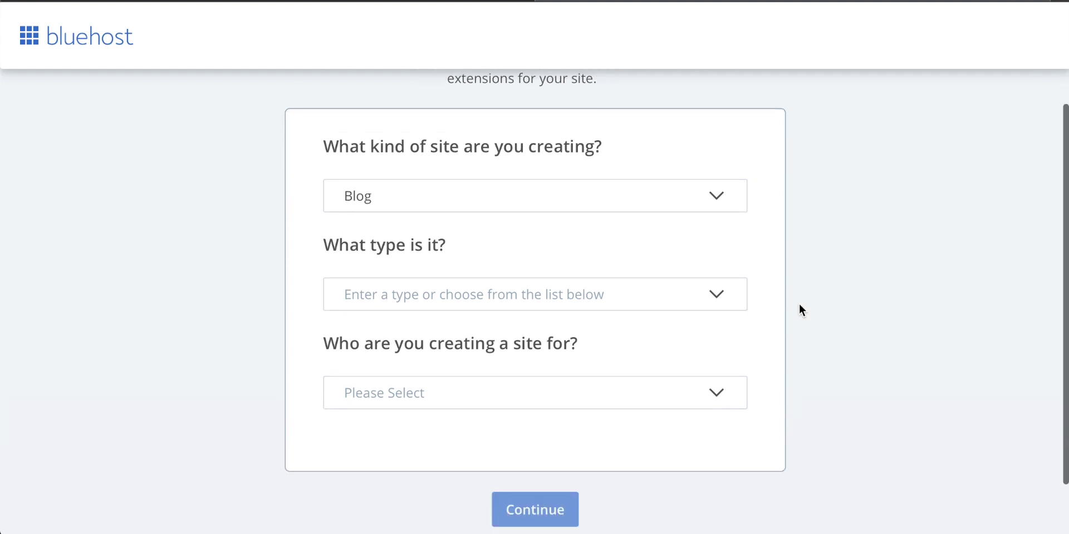
{"action": "left_click", "coordinate": [448, 284]}
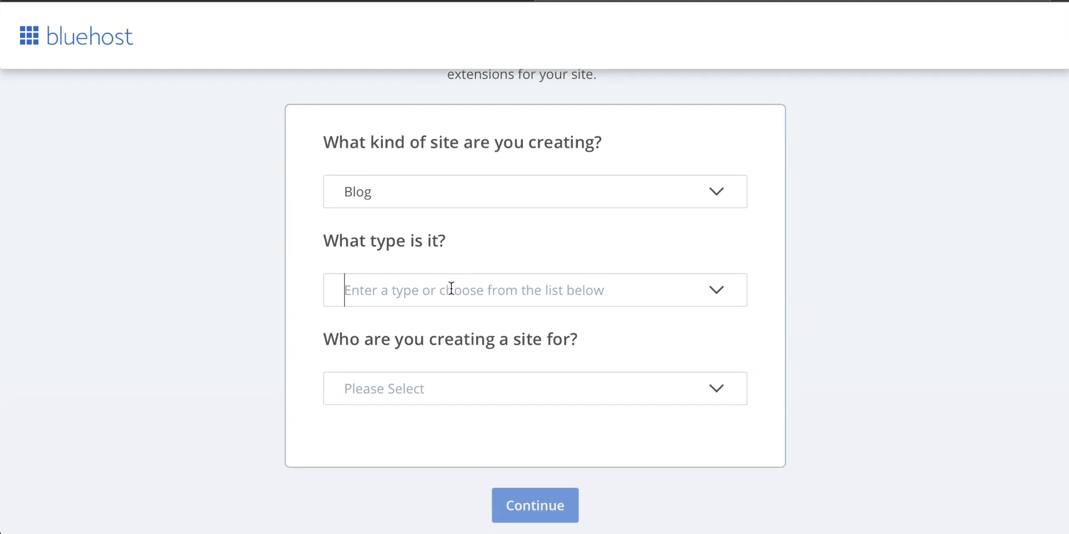
{"action": "left_click", "coordinate": [405, 323]}
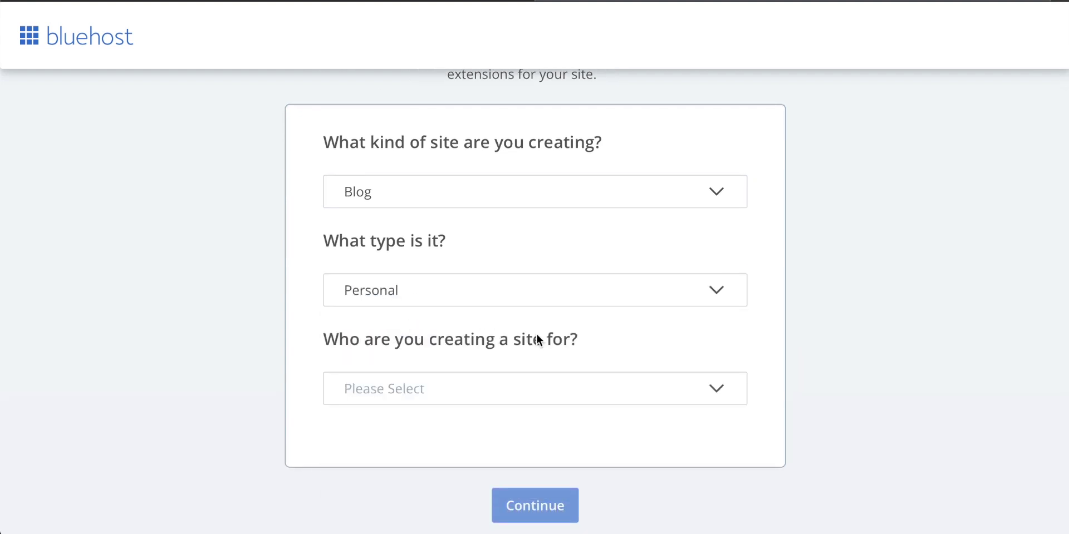
{"action": "scroll", "coordinate": [518, 334], "scroll_direction": "down", "scroll_amount": 1}
{"action": "left_click", "coordinate": [481, 356]}
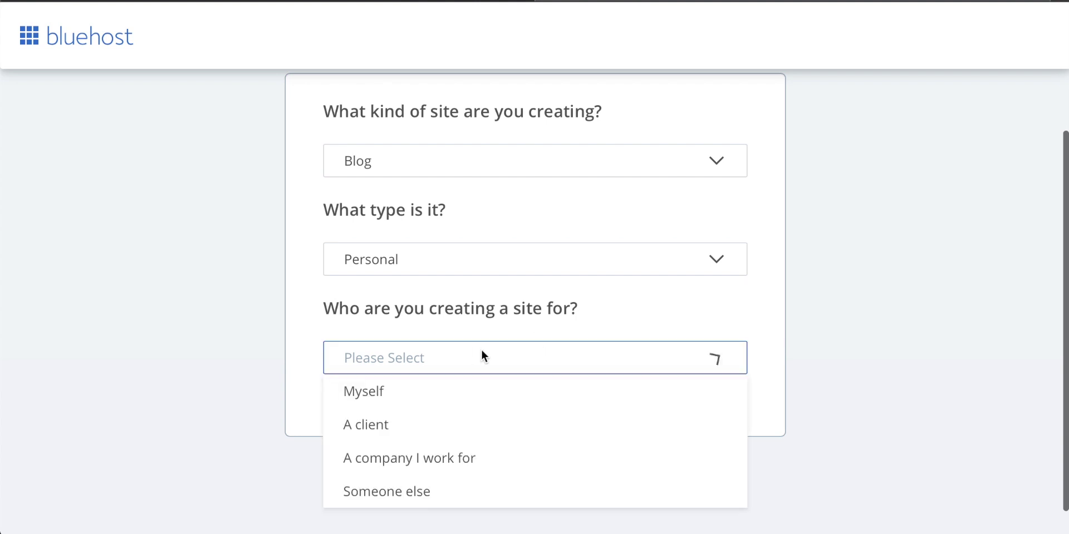
{"action": "left_click", "coordinate": [401, 396]}
{"action": "left_click", "coordinate": [543, 487]}
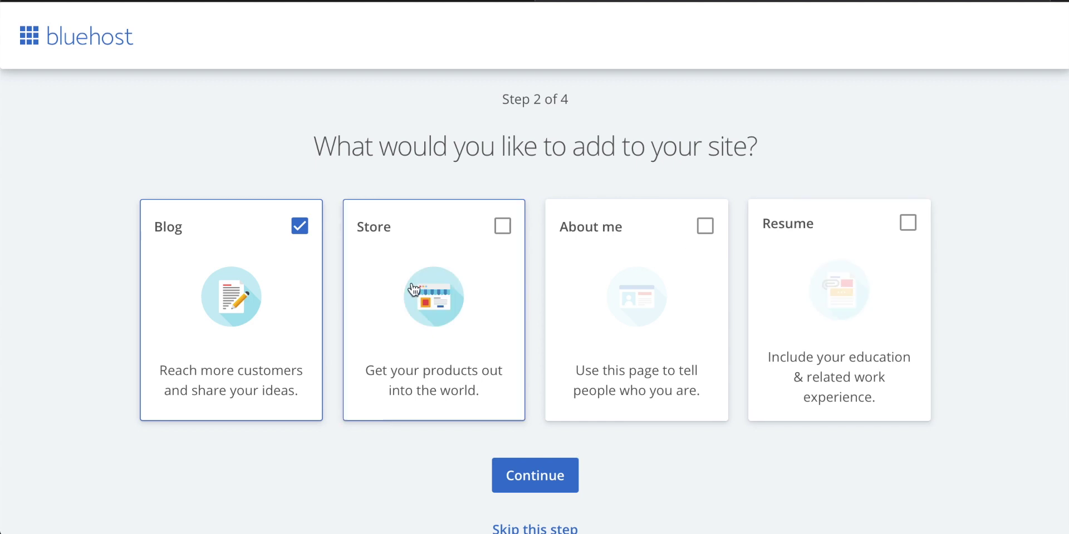
Skip choosing what to add to the site and name the site TechZG
{"action": "scroll", "coordinate": [415, 306], "scroll_direction": "down", "scroll_amount": 1}
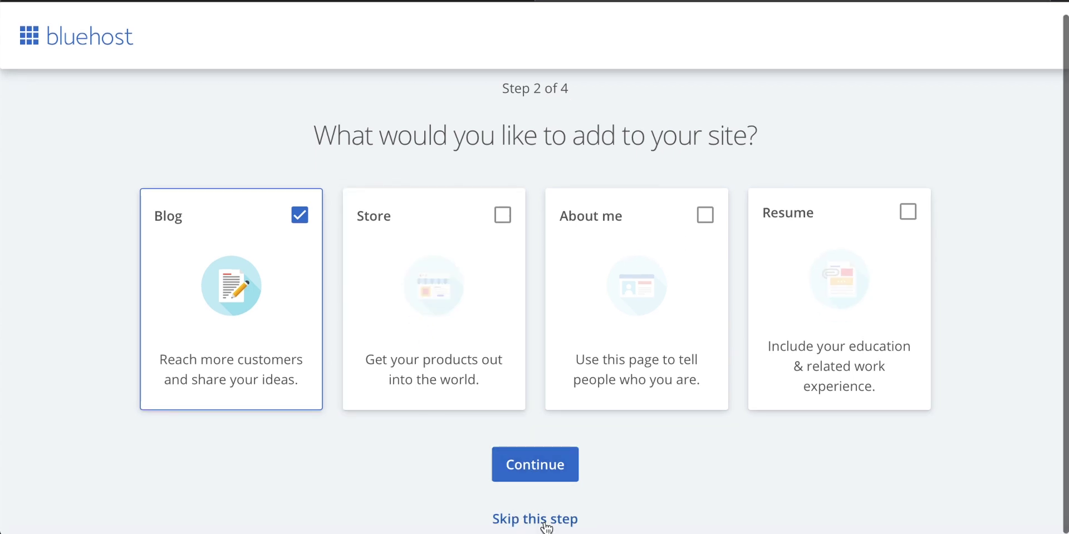
{"action": "left_click", "coordinate": [546, 521]}
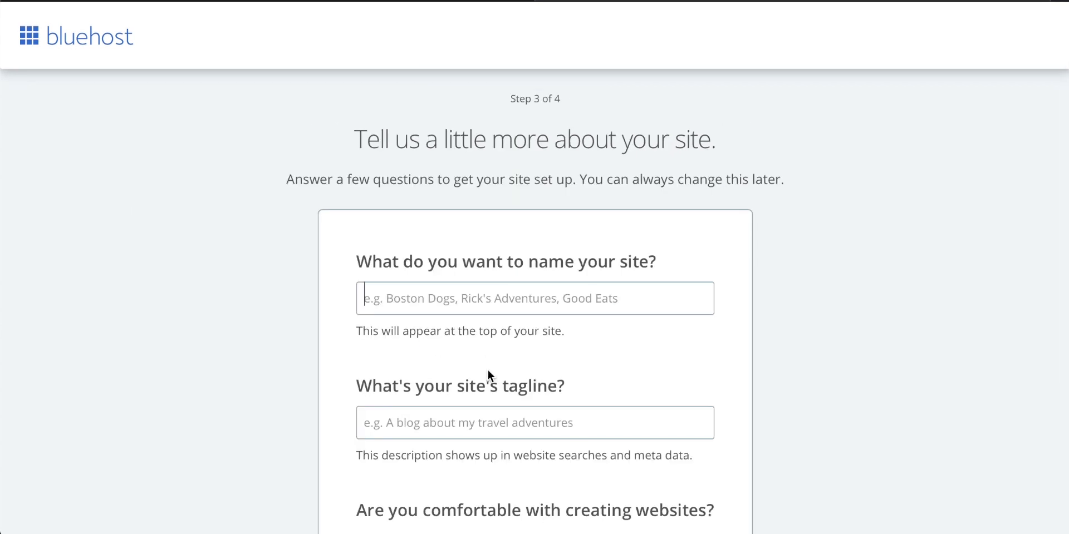
{"action": "type", "text": "TechZG"}
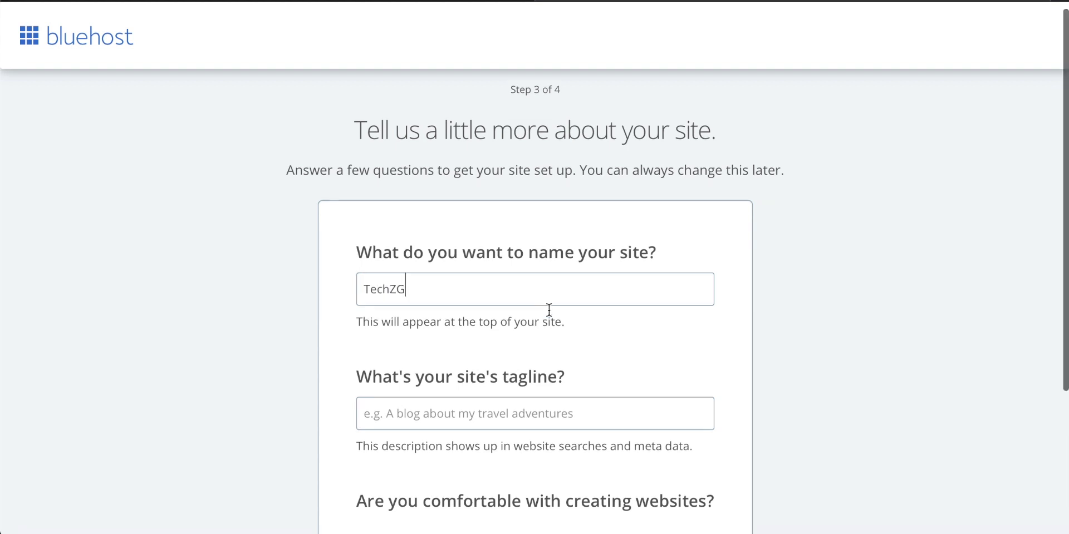
Leave the tagline empty, set the website-creation comfort level to the third of four points, and continue to theme selection
{"action": "scroll", "coordinate": [549, 309], "scroll_direction": "down", "scroll_amount": 2}
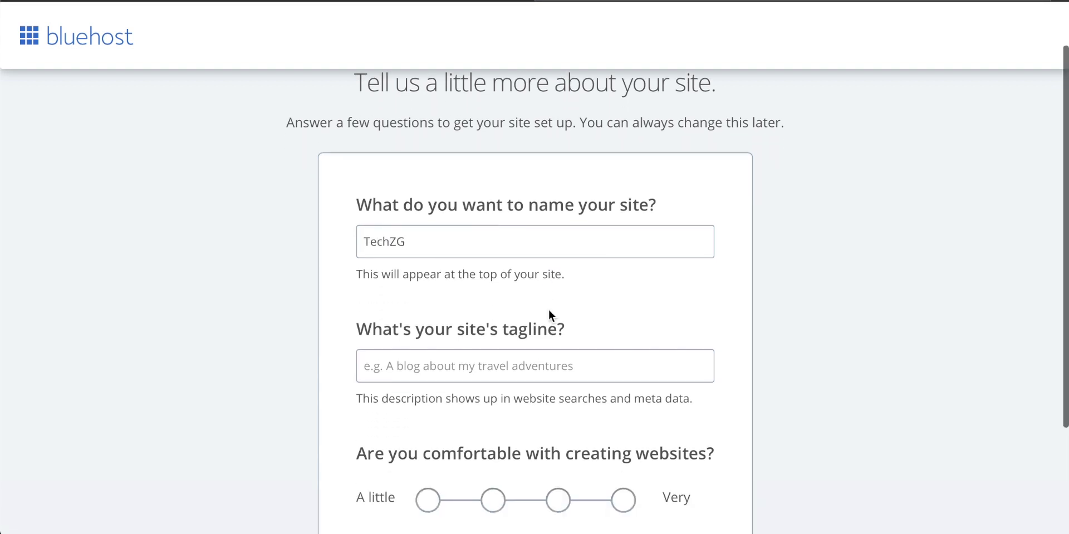
{"action": "left_click_drag", "start_coordinate": [575, 270], "coordinate": [347, 256]}
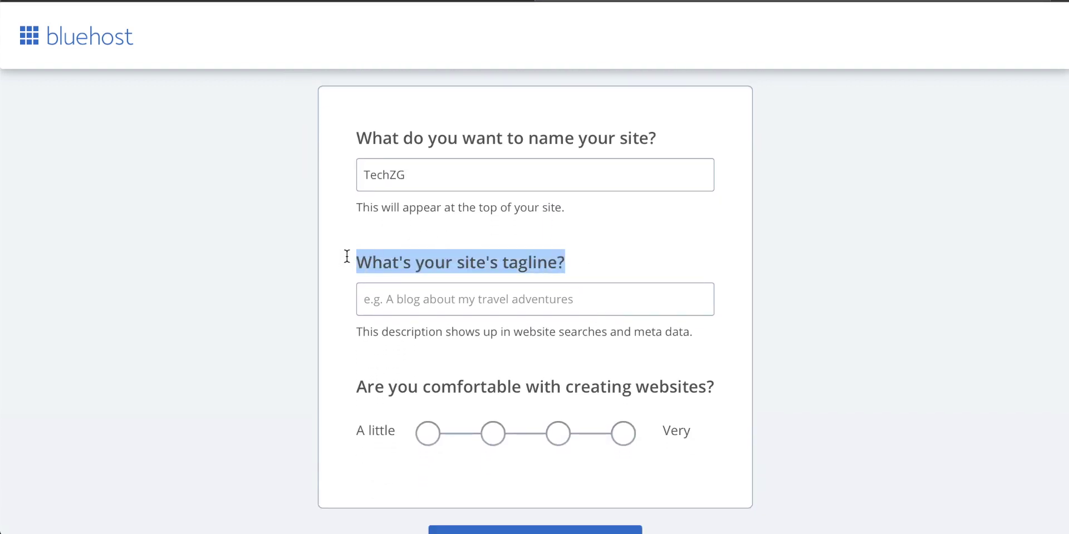
{"action": "left_click", "coordinate": [496, 295]}
{"action": "scroll", "coordinate": [494, 296], "scroll_direction": "down", "scroll_amount": 2}
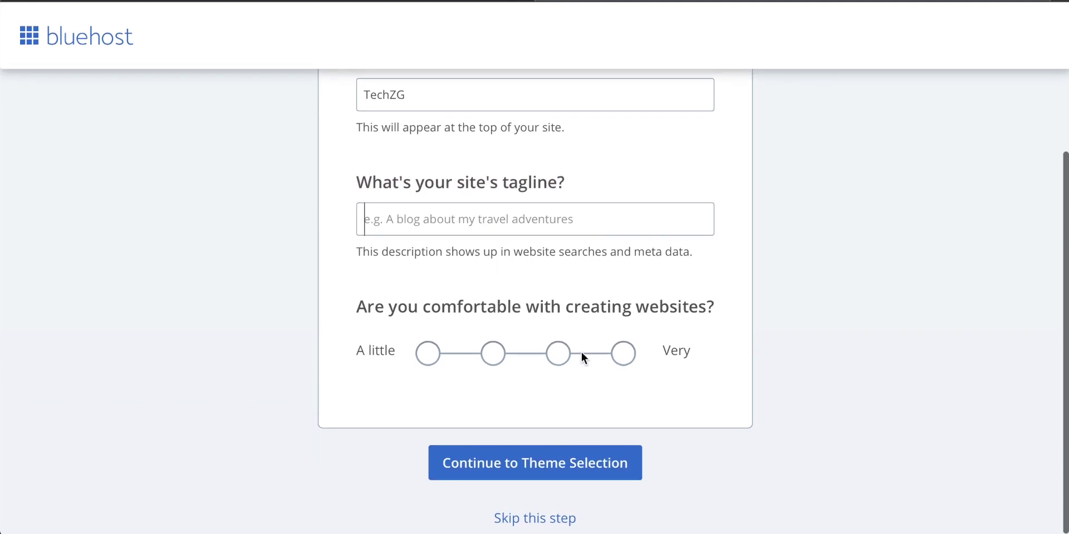
{"action": "left_click", "coordinate": [566, 360]}
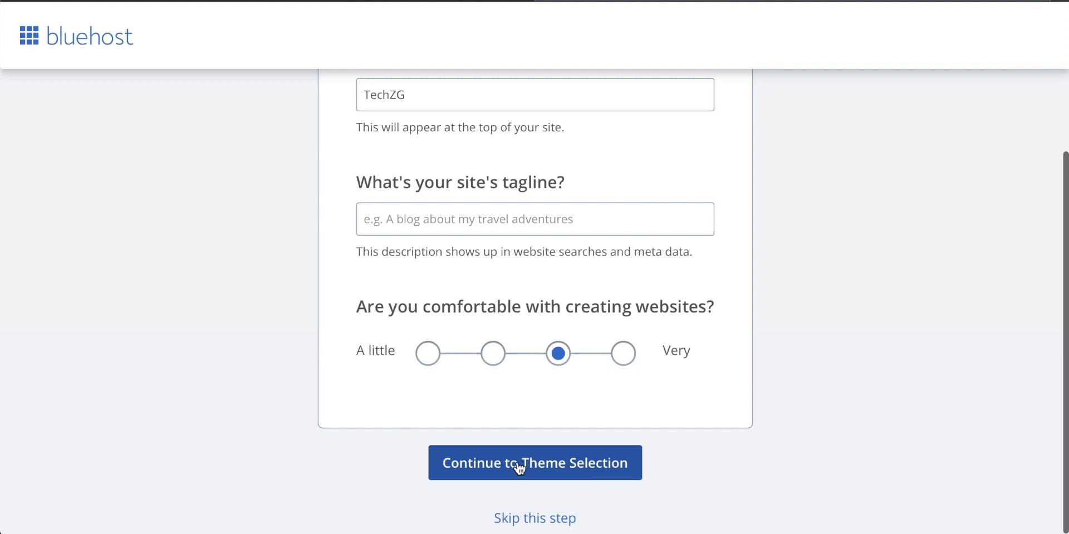
{"action": "left_click", "coordinate": [551, 467]}
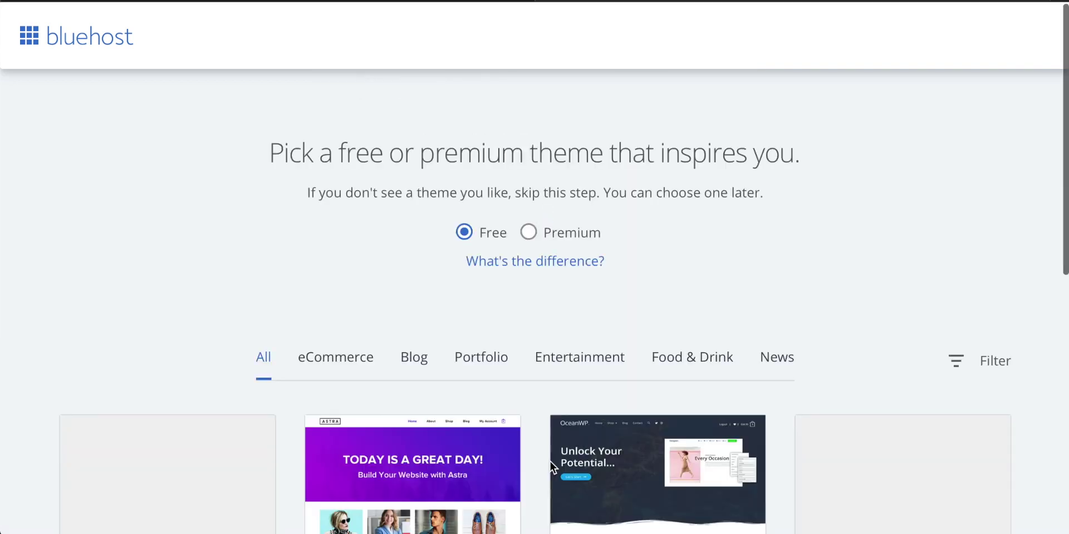
Look at the Premium theme option and return the theme selection to Free
{"action": "scroll", "coordinate": [550, 462], "scroll_direction": "down", "scroll_amount": 2}
{"action": "scroll", "coordinate": [550, 461], "scroll_direction": "up", "scroll_amount": 2}
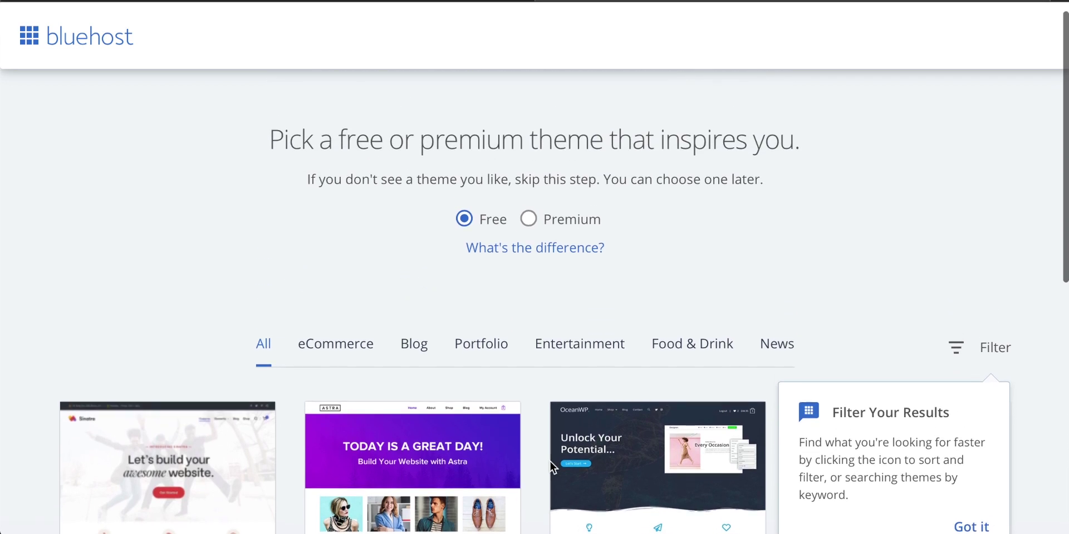
{"action": "left_click", "coordinate": [529, 221]}
{"action": "left_click", "coordinate": [463, 220]}
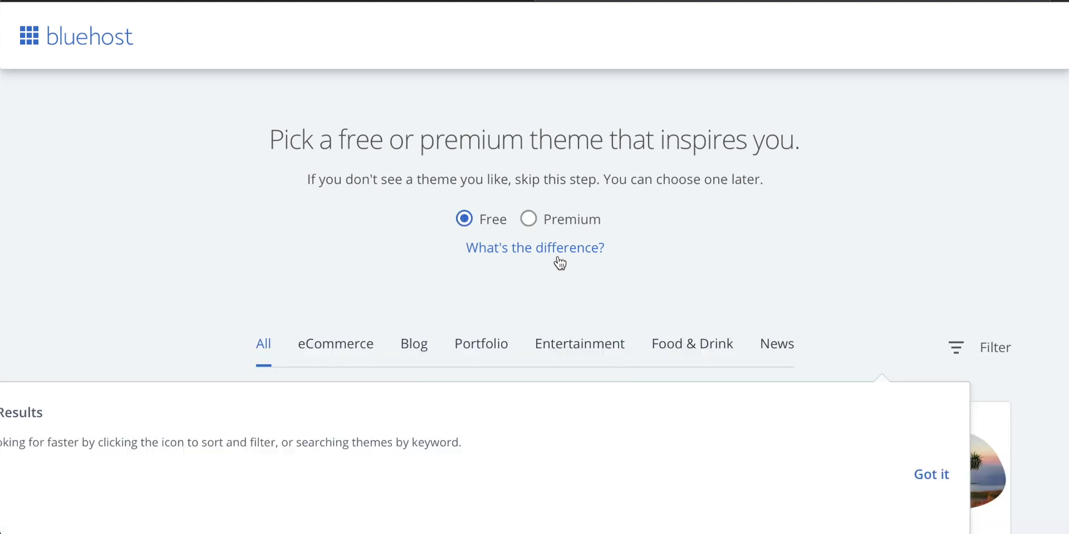
Dismiss the Filter Your Results tip and look through the available free themes
{"action": "scroll", "coordinate": [504, 290], "scroll_direction": "down", "scroll_amount": 4}
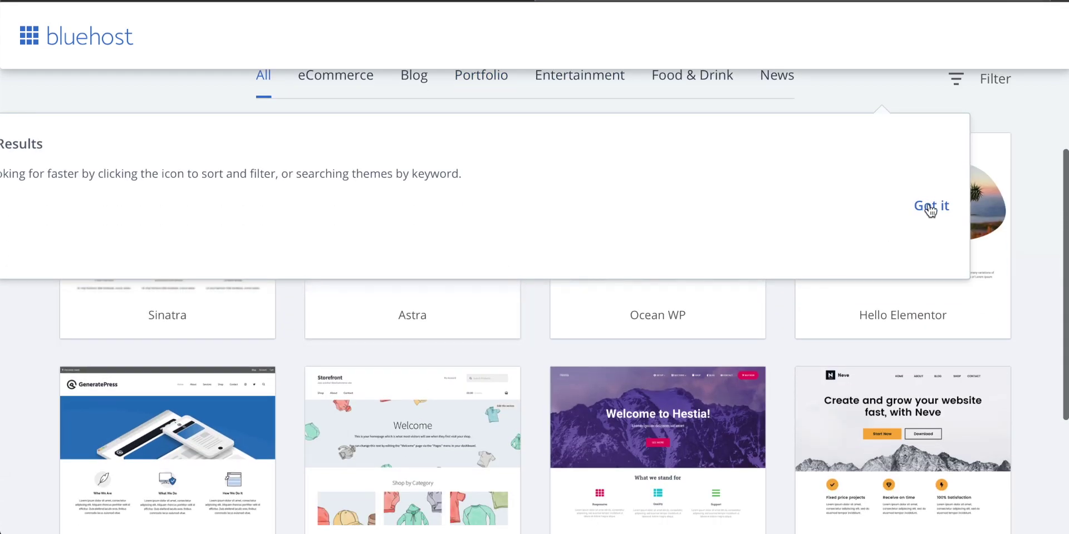
{"action": "left_click", "coordinate": [930, 205]}
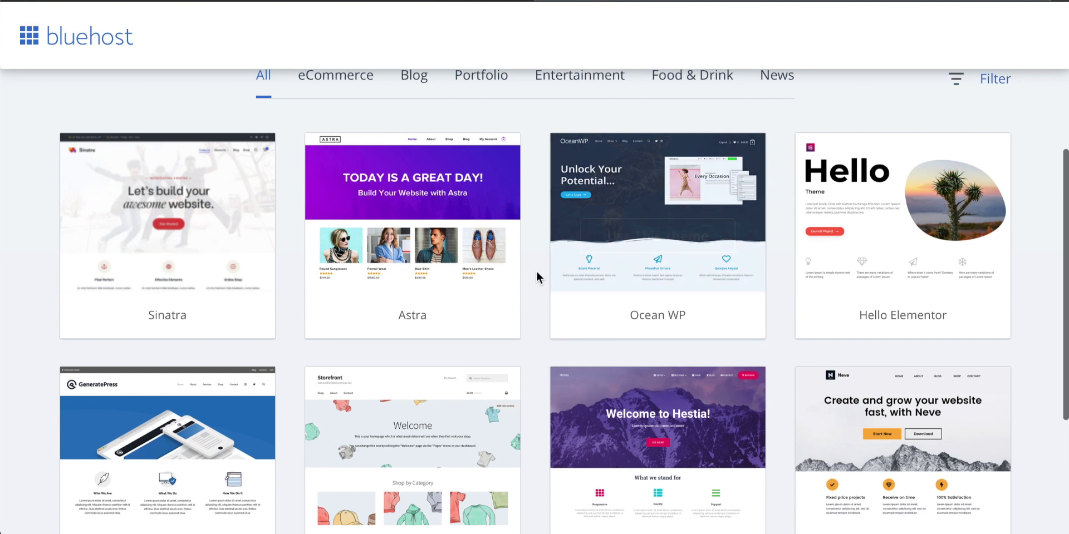
{"action": "scroll", "coordinate": [529, 272], "scroll_direction": "down", "scroll_amount": 3}
{"action": "scroll", "coordinate": [529, 272], "scroll_direction": "up", "scroll_amount": 2}
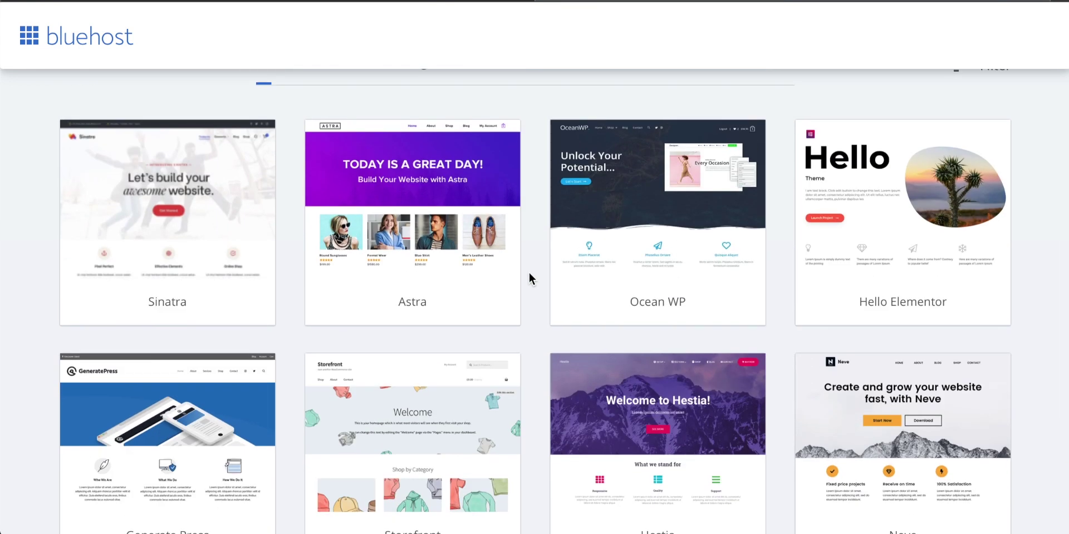
{"action": "mouse_move", "coordinate": [222, 224]}
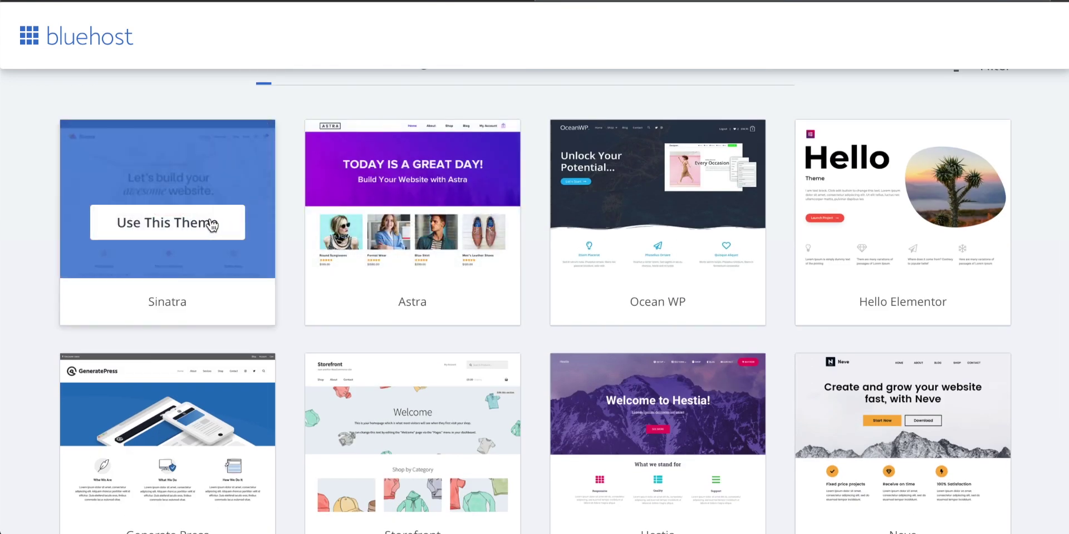
{"action": "scroll", "coordinate": [562, 206], "scroll_direction": "down", "scroll_amount": 3}
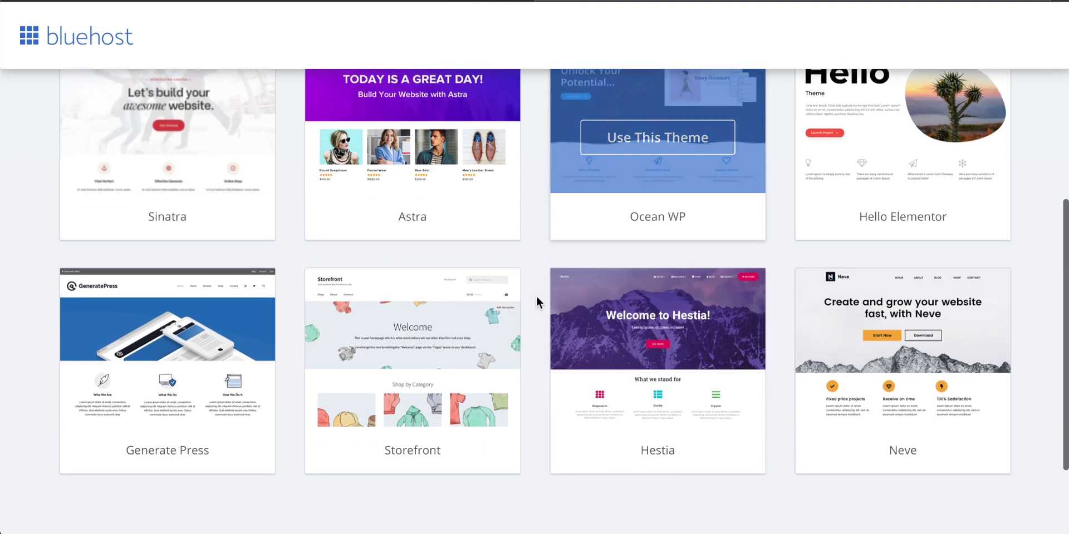
{"action": "mouse_move", "coordinate": [635, 347]}
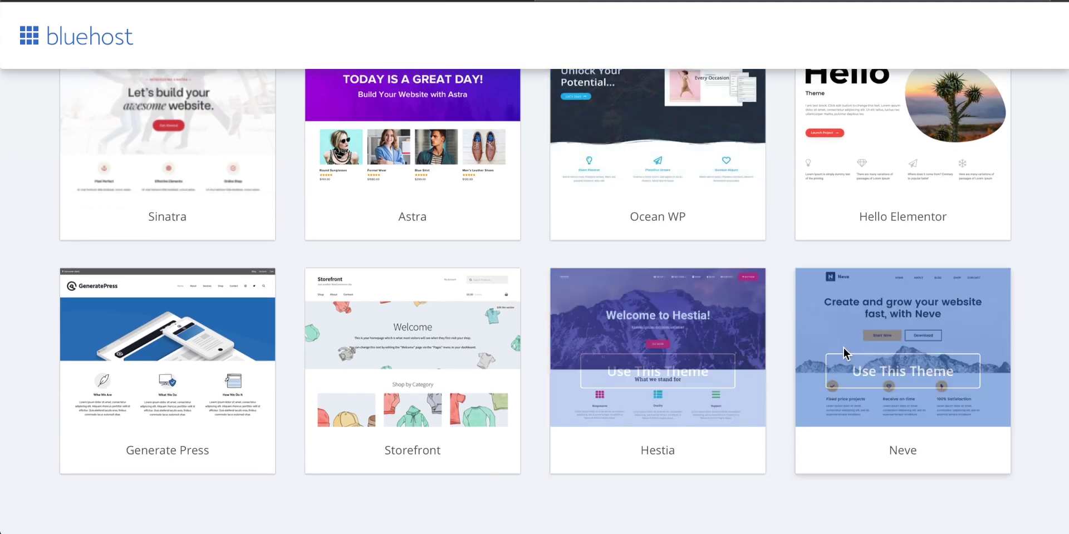
{"action": "mouse_move", "coordinate": [366, 372]}
{"action": "scroll", "coordinate": [364, 371], "scroll_direction": "up", "scroll_amount": 3}
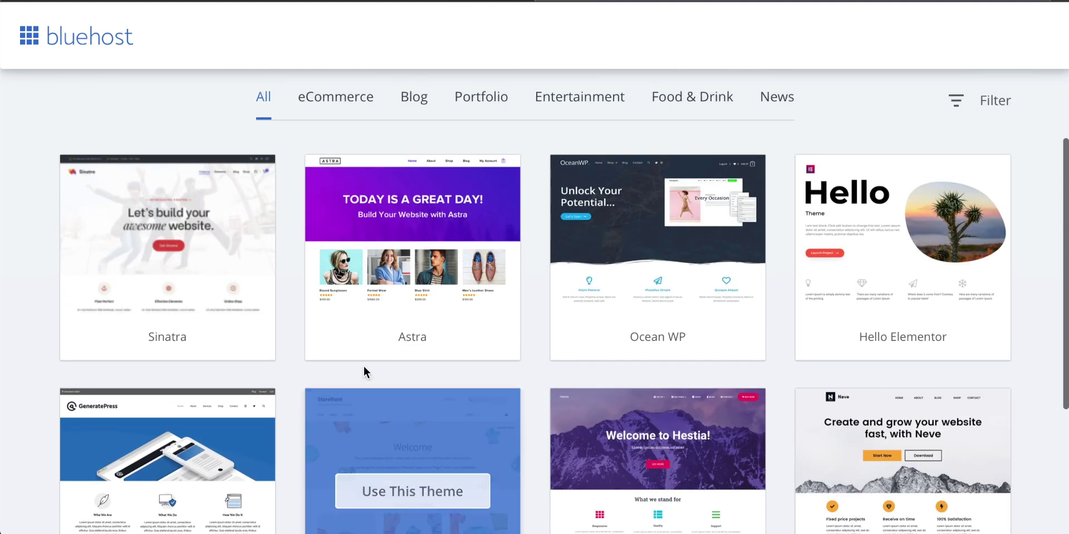
Open page 2 of the free themes and look through the themes offered there
{"action": "scroll", "coordinate": [512, 337], "scroll_direction": "down", "scroll_amount": 6}
{"action": "scroll", "coordinate": [516, 339], "scroll_direction": "up", "scroll_amount": 1}
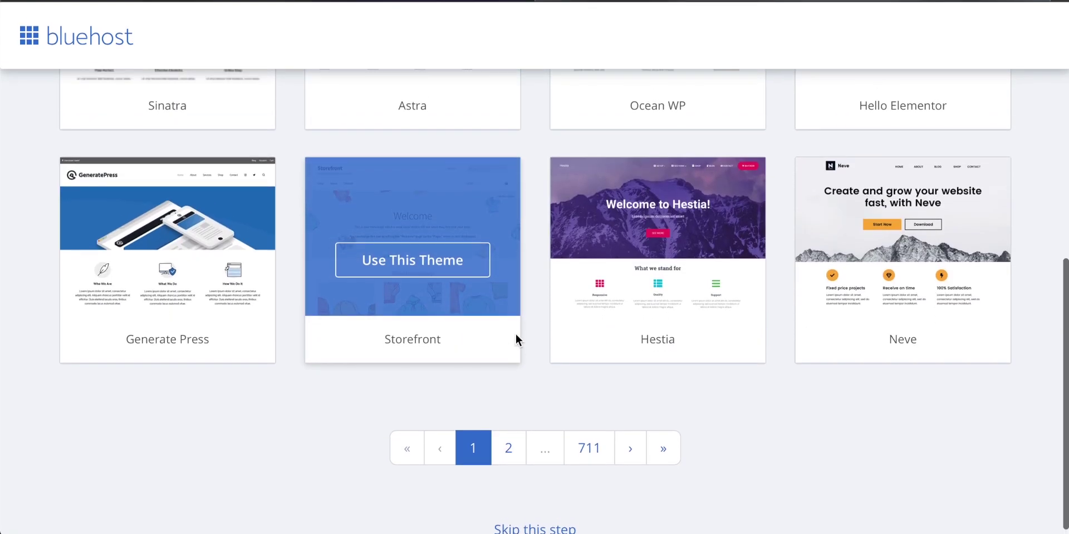
{"action": "left_click", "coordinate": [511, 452]}
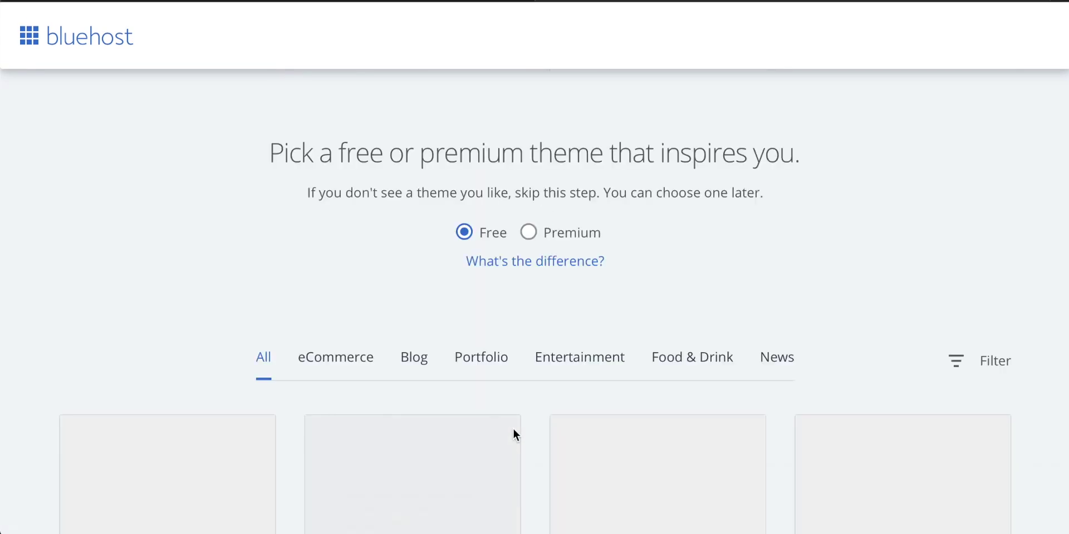
{"action": "scroll", "coordinate": [515, 360], "scroll_direction": "down", "scroll_amount": 4}
{"action": "scroll", "coordinate": [516, 361], "scroll_direction": "down", "scroll_amount": 2}
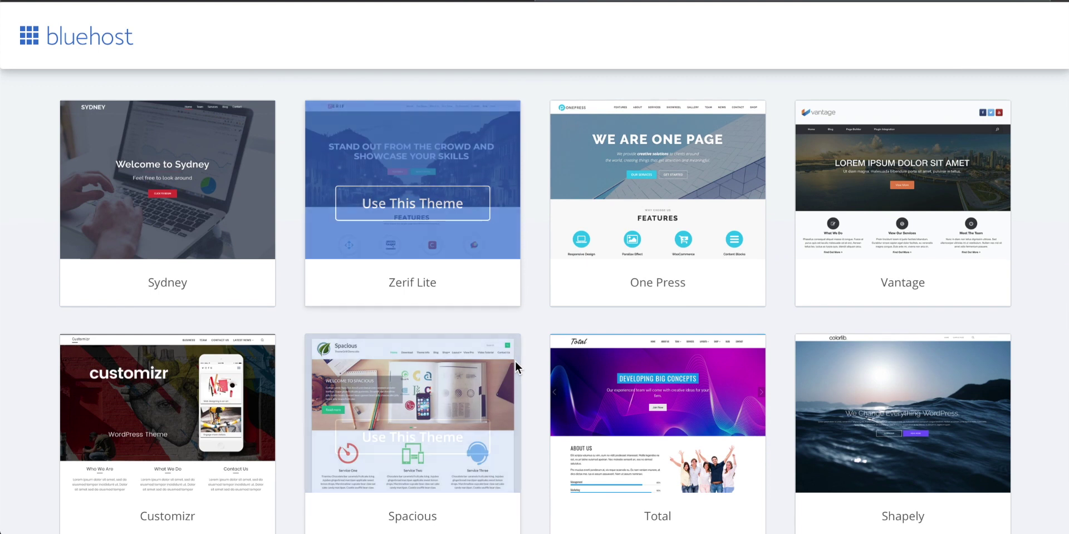
{"action": "scroll", "coordinate": [911, 211], "scroll_direction": "down", "scroll_amount": 2}
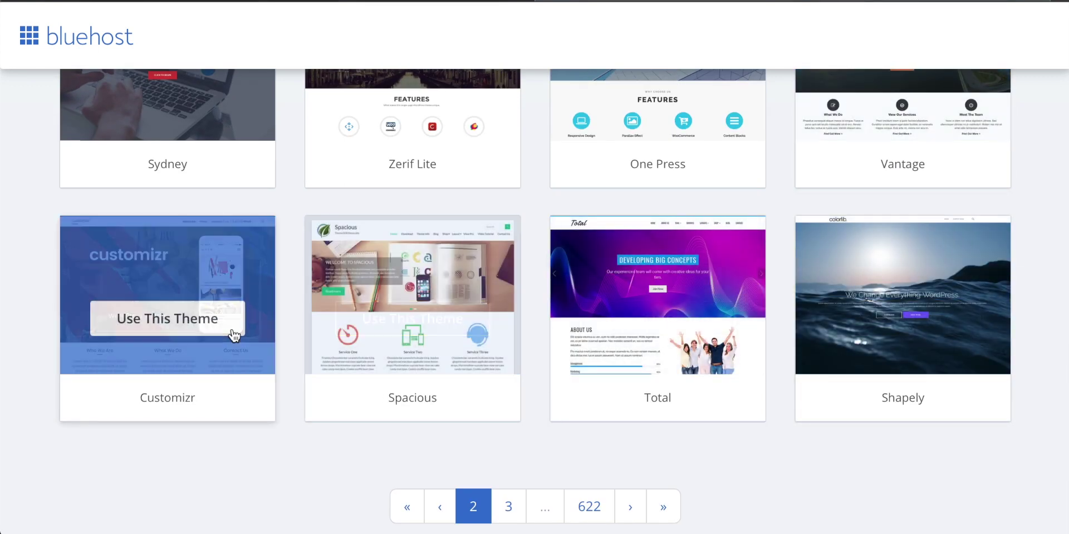
{"action": "scroll", "coordinate": [232, 332], "scroll_direction": "up", "scroll_amount": 3}
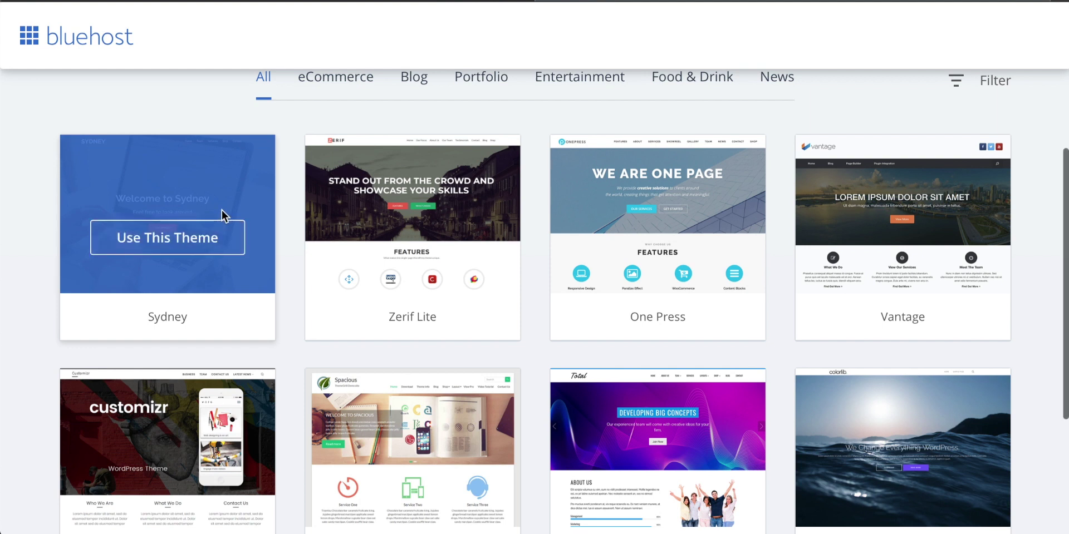
Choose the free Hestia theme from page 1 of the theme list for the site
{"action": "scroll", "coordinate": [543, 235], "scroll_direction": "down", "scroll_amount": 10}
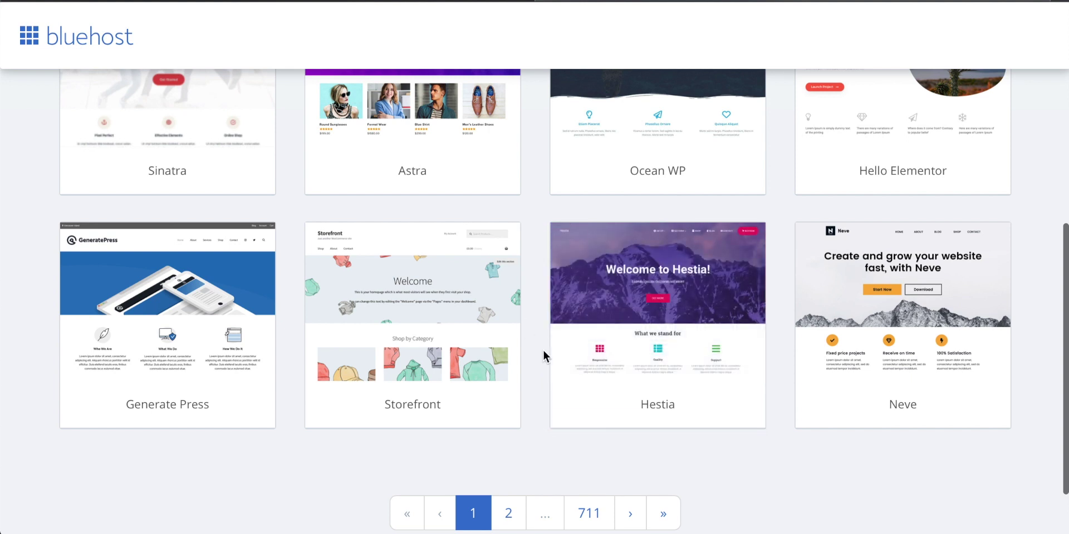
{"action": "scroll", "coordinate": [544, 354], "scroll_direction": "down", "scroll_amount": 1}
{"action": "mouse_move", "coordinate": [662, 383]}
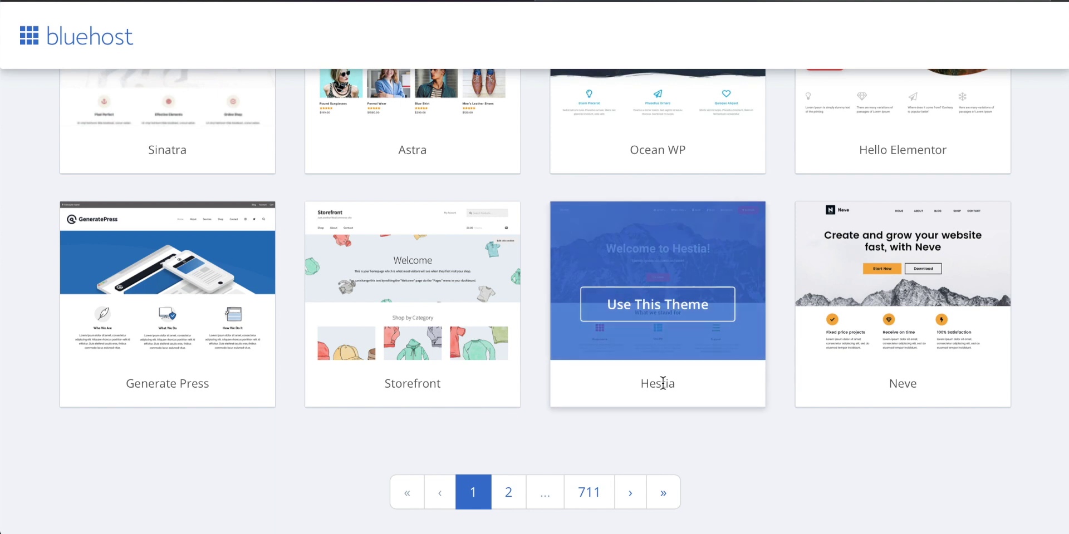
{"action": "left_click", "coordinate": [663, 310]}
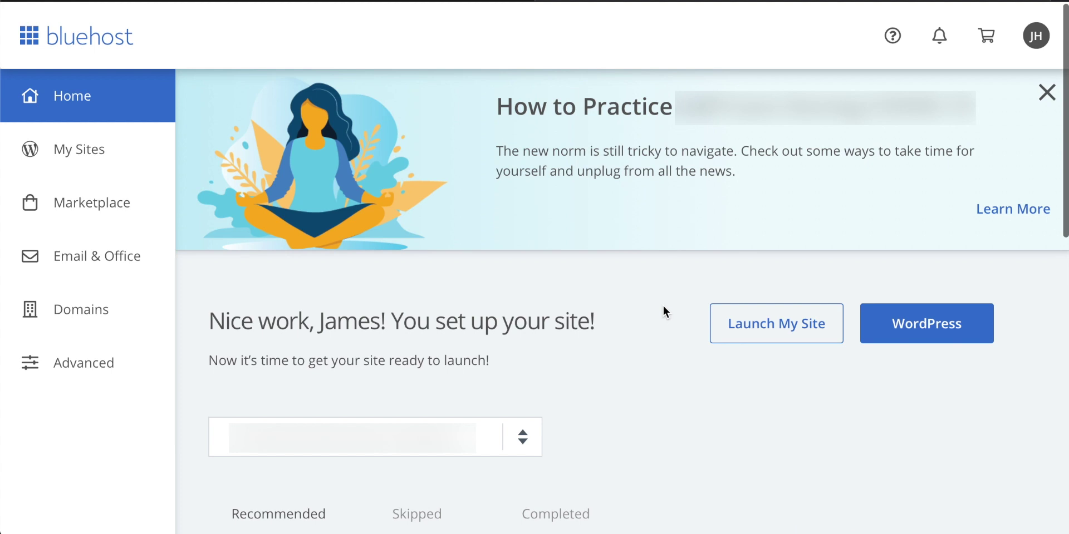
Open the list of hosted sites and log in to the WordPress admin of techzg.co
{"action": "left_click", "coordinate": [70, 150]}
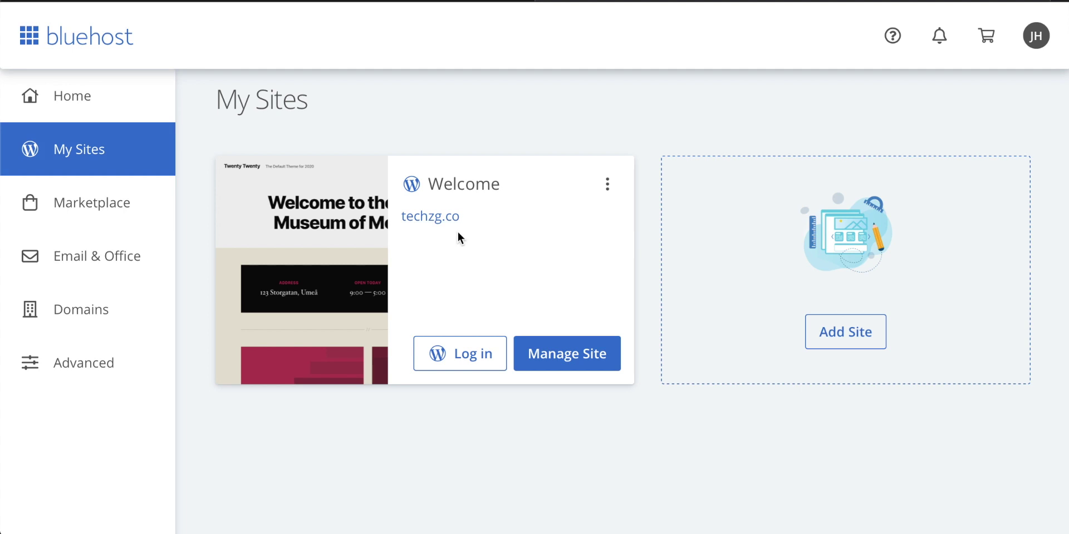
{"action": "left_click", "coordinate": [466, 355]}
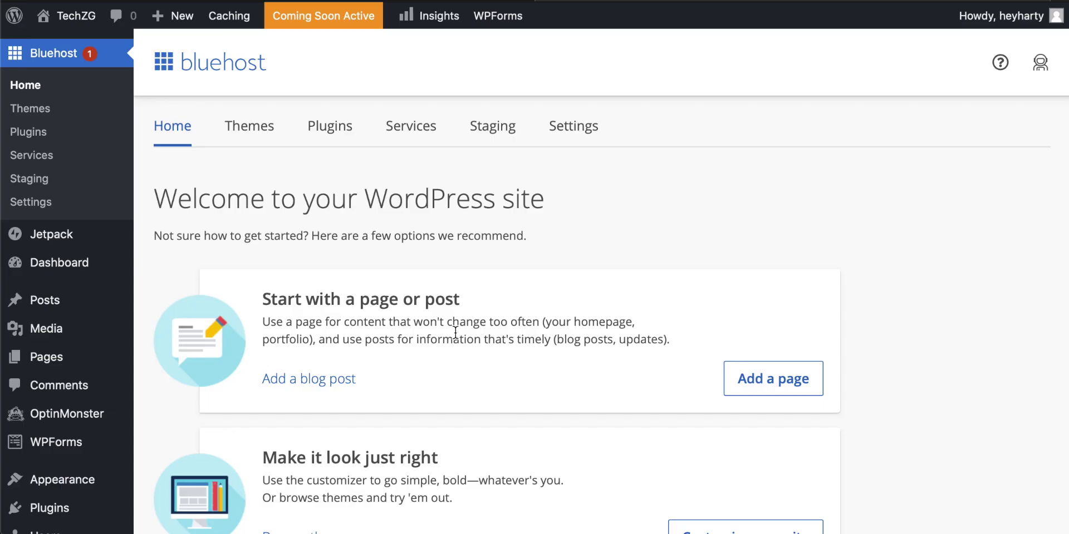
Look through the getting-started options on the WordPress site's Bluehost home page, from adding a page or post to launching the site
{"action": "scroll", "coordinate": [570, 284], "scroll_direction": "down", "scroll_amount": 3}
{"action": "scroll", "coordinate": [570, 285], "scroll_direction": "up", "scroll_amount": 3}
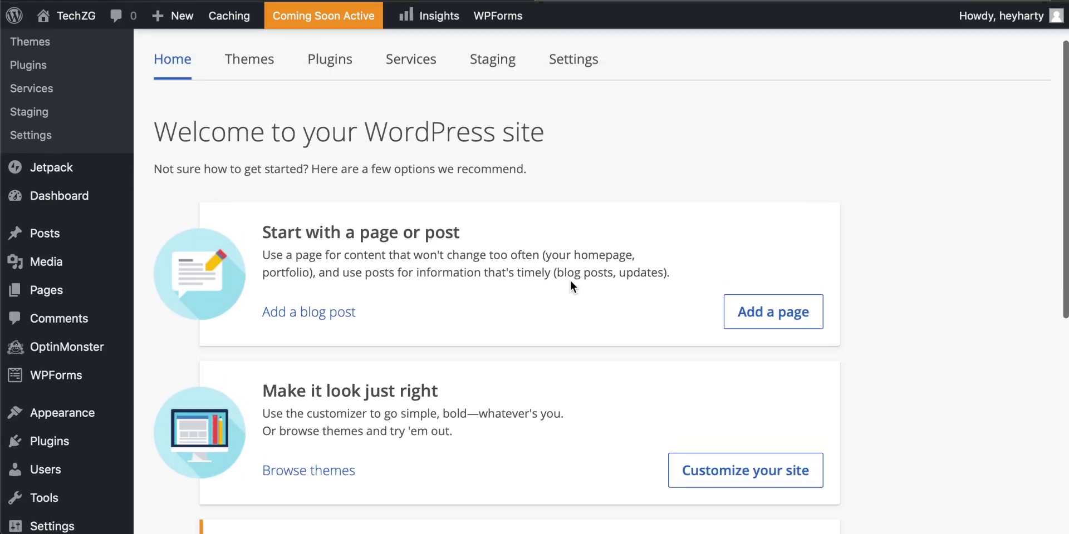
{"action": "scroll", "coordinate": [571, 285], "scroll_direction": "down", "scroll_amount": 1}
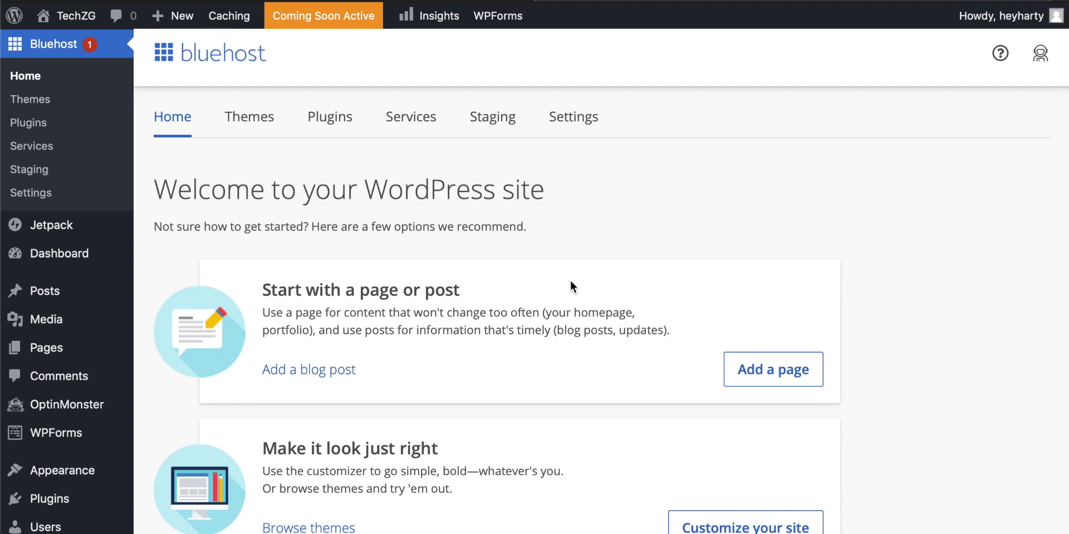
{"action": "scroll", "coordinate": [542, 295], "scroll_direction": "up", "scroll_amount": 1}
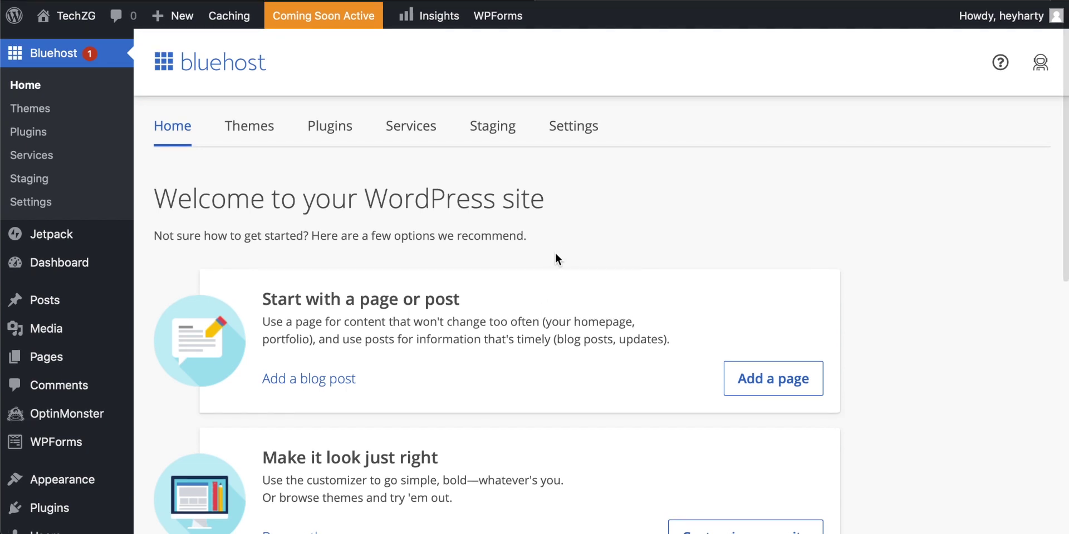
{"action": "scroll", "coordinate": [555, 252], "scroll_direction": "down", "scroll_amount": 2}
{"action": "scroll", "coordinate": [557, 244], "scroll_direction": "up", "scroll_amount": 2}
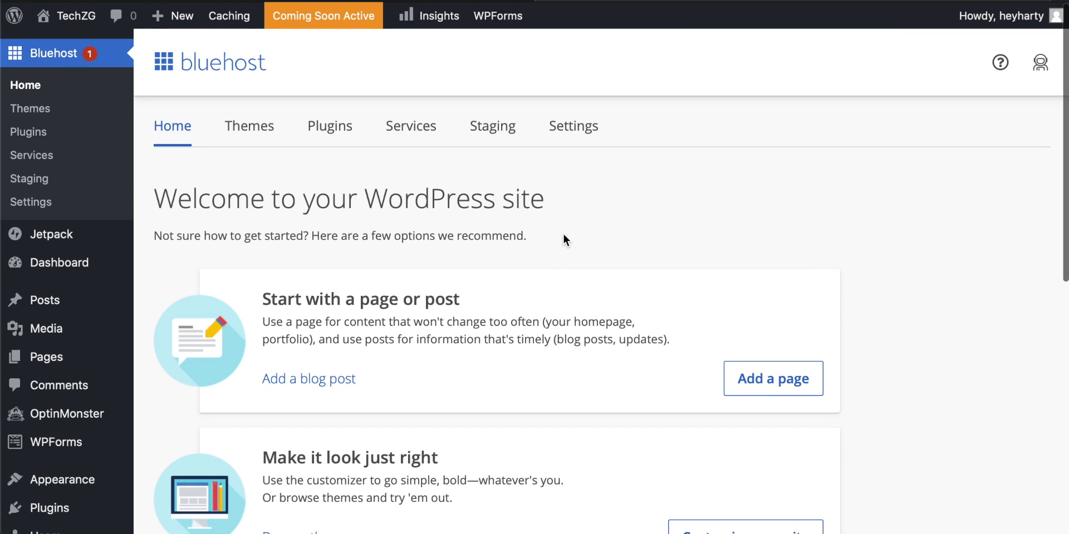
{"action": "scroll", "coordinate": [565, 222], "scroll_direction": "down", "scroll_amount": 2}
{"action": "scroll", "coordinate": [505, 238], "scroll_direction": "up", "scroll_amount": 2}
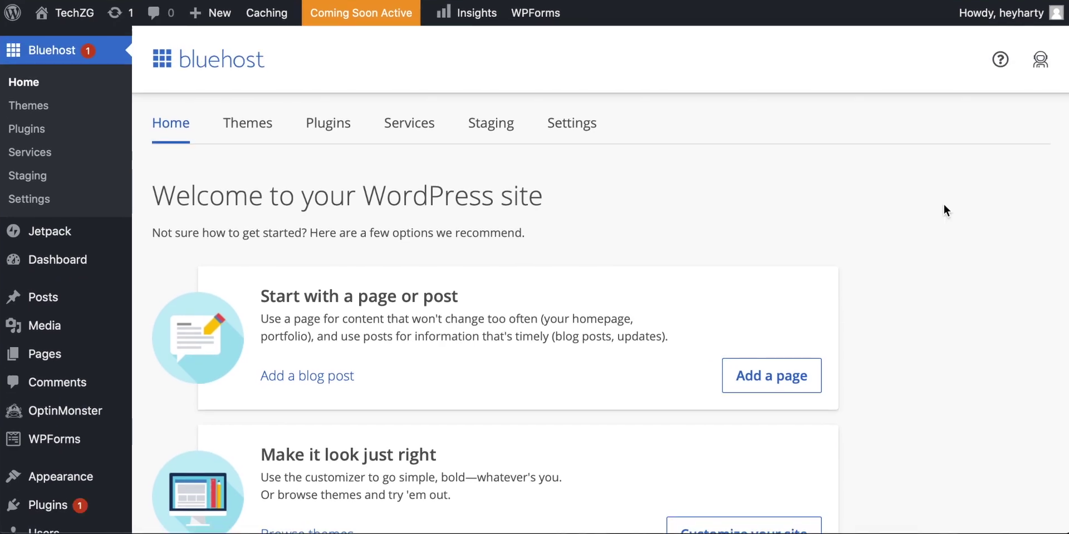
{"action": "scroll", "coordinate": [923, 270], "scroll_direction": "down", "scroll_amount": 10}
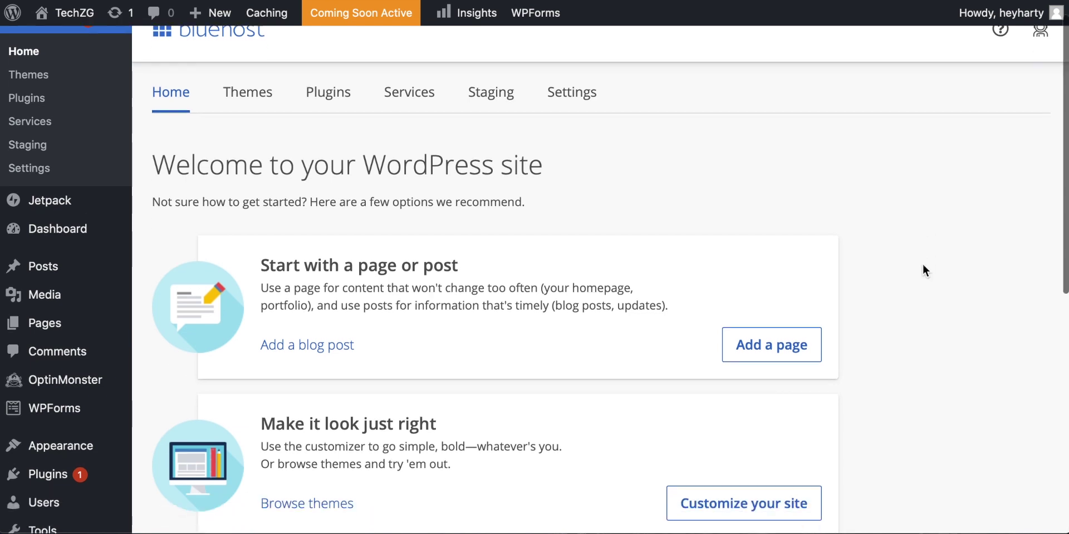
{"action": "scroll", "coordinate": [923, 270], "scroll_direction": "down", "scroll_amount": 2}
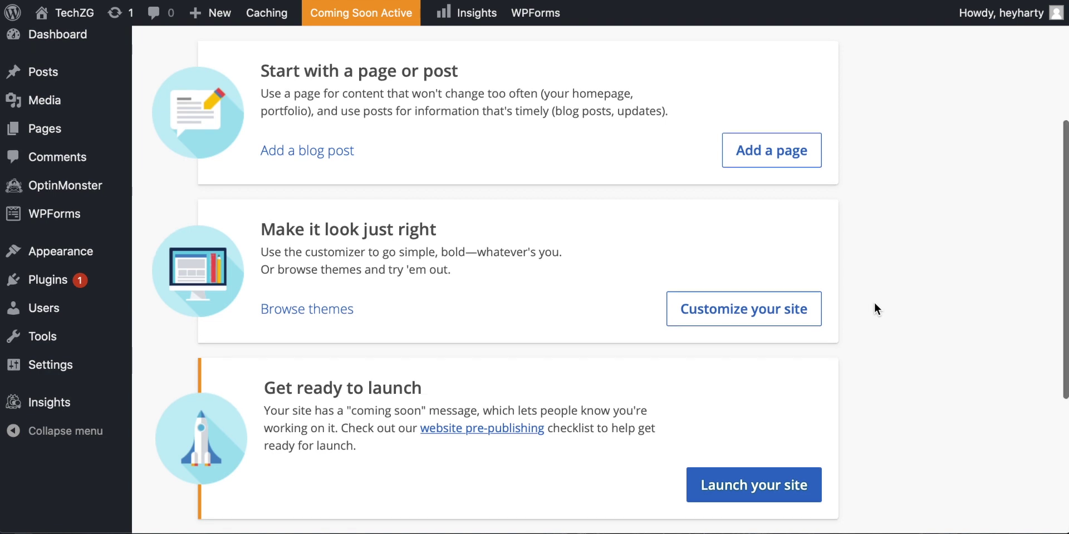
{"action": "scroll", "coordinate": [875, 308], "scroll_direction": "up", "scroll_amount": 2}
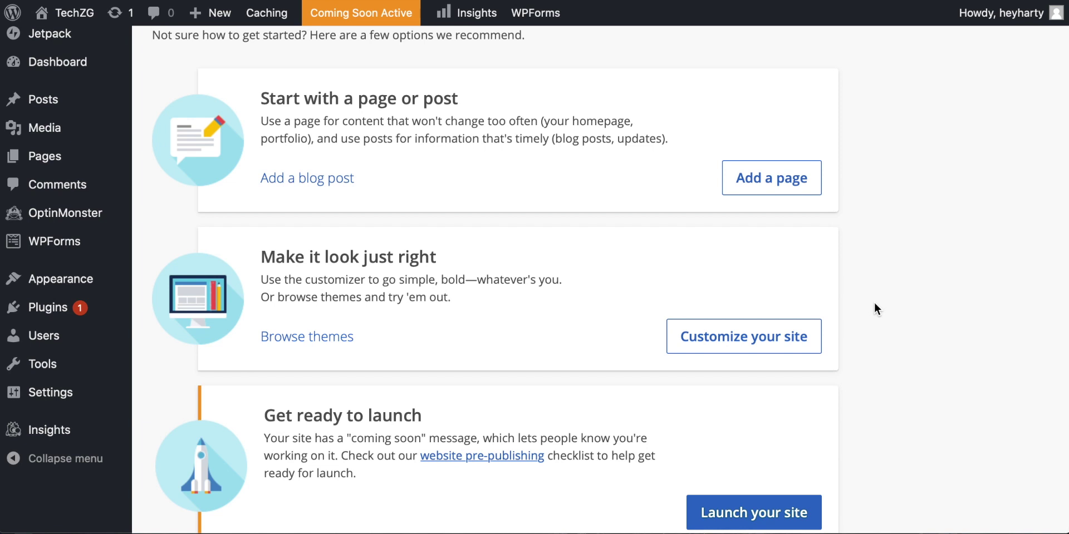
{"action": "scroll", "coordinate": [874, 303], "scroll_direction": "up", "scroll_amount": 2}
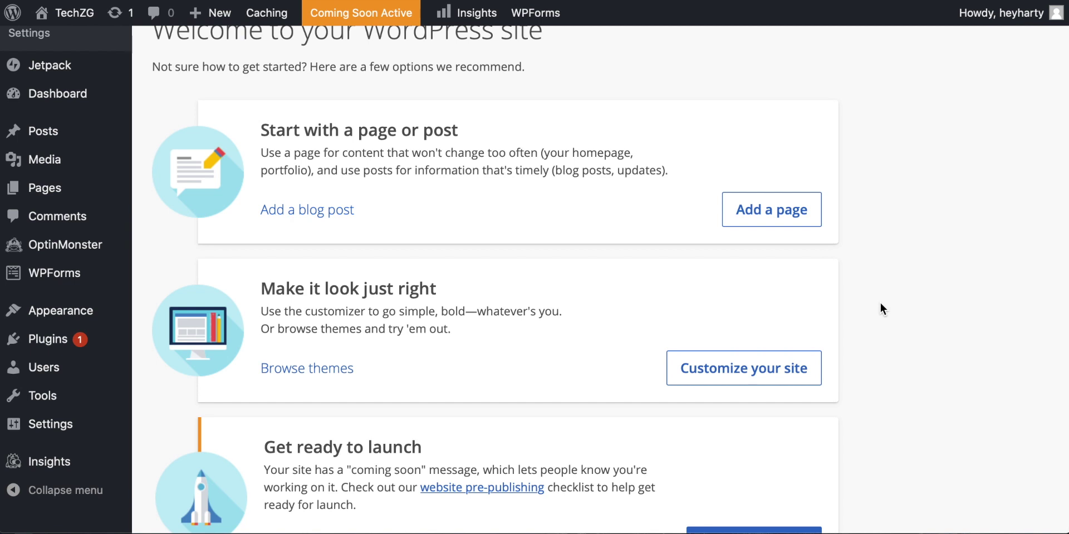
{"action": "scroll", "coordinate": [880, 303], "scroll_direction": "up", "scroll_amount": 5}
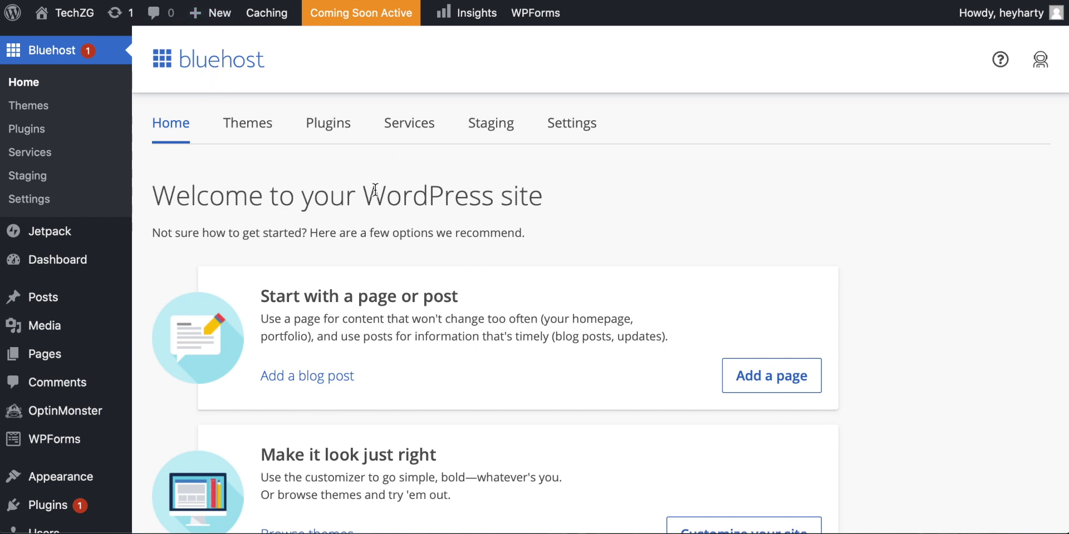
Open the Bluehost premium themes and look through the first page of themes and their prices
{"action": "left_click", "coordinate": [249, 129]}
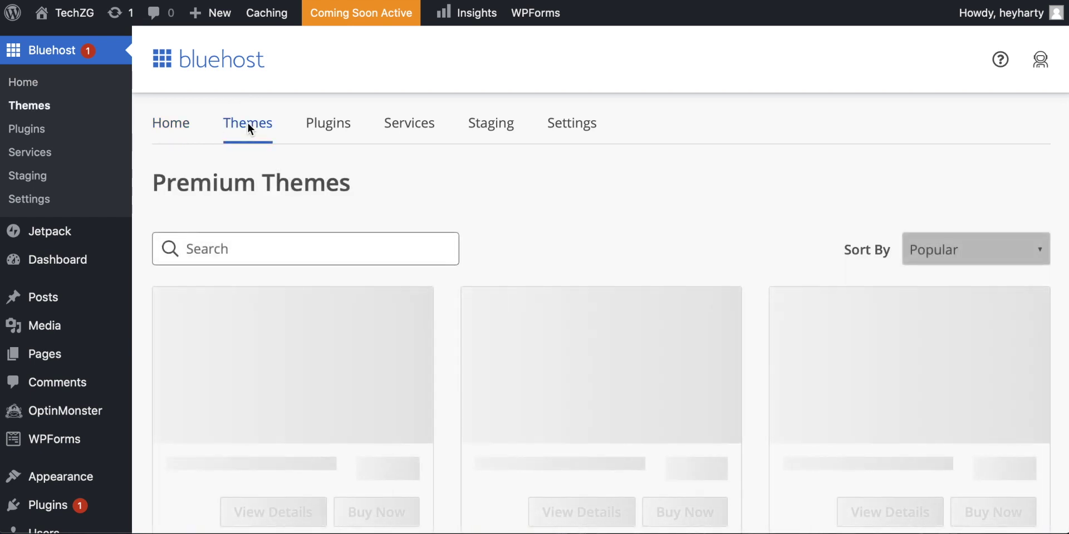
{"action": "scroll", "coordinate": [613, 189], "scroll_direction": "down", "scroll_amount": 5}
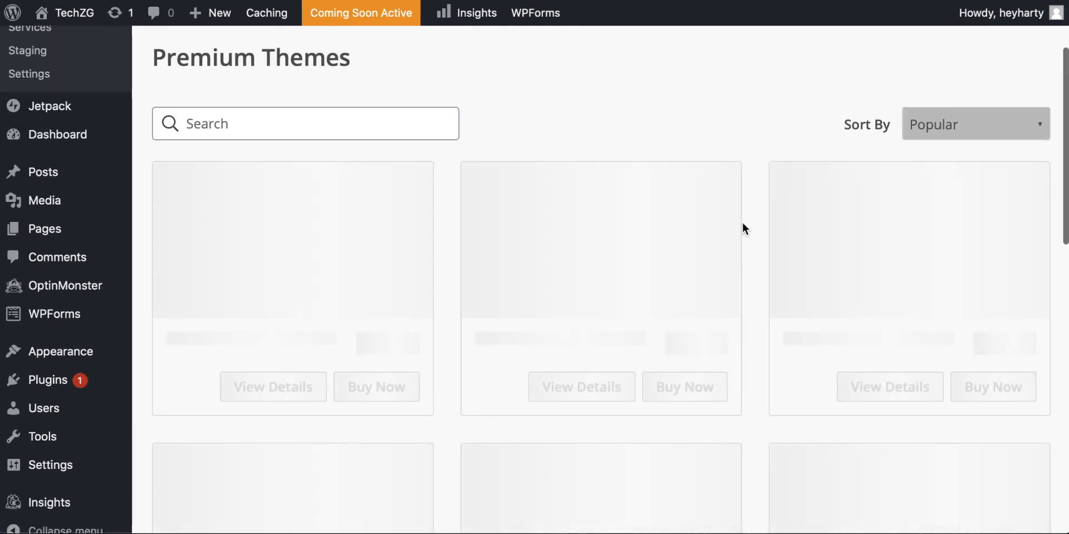
{"action": "scroll", "coordinate": [742, 225], "scroll_direction": "up", "scroll_amount": 3}
{"action": "scroll", "coordinate": [743, 223], "scroll_direction": "up", "scroll_amount": 2}
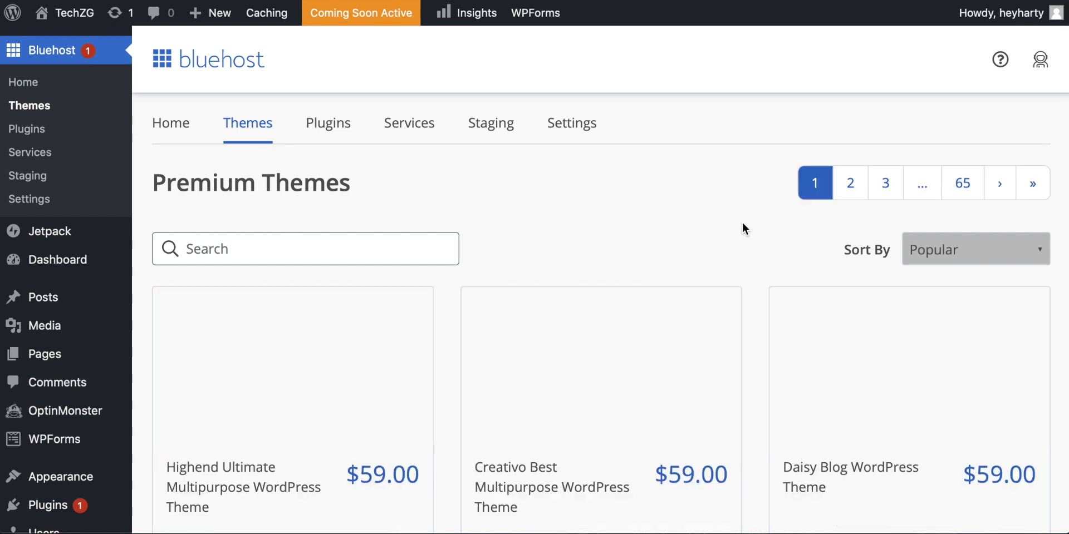
{"action": "scroll", "coordinate": [743, 224], "scroll_direction": "down", "scroll_amount": 5}
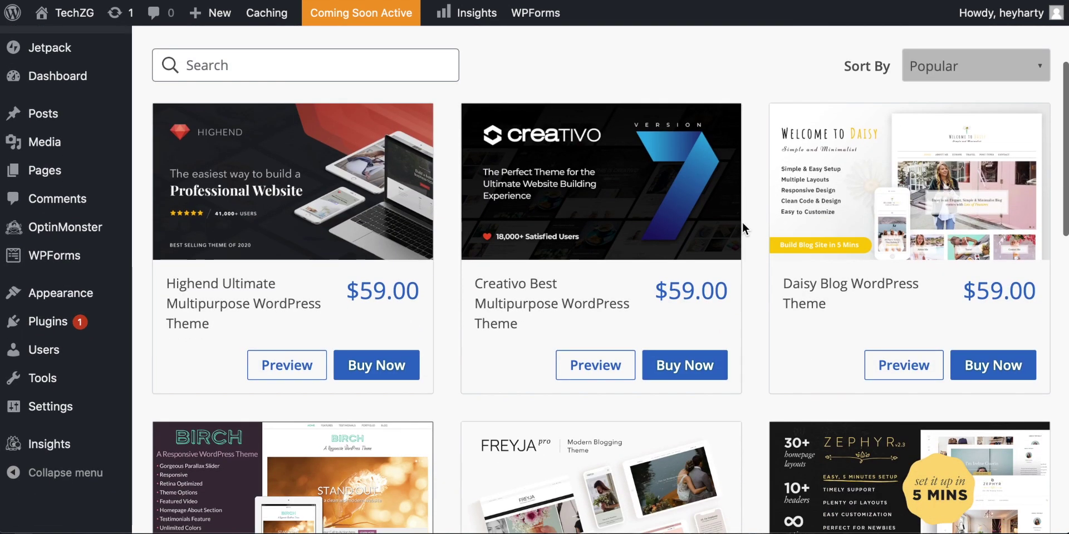
{"action": "scroll", "coordinate": [743, 226], "scroll_direction": "down", "scroll_amount": 1}
{"action": "scroll", "coordinate": [743, 225], "scroll_direction": "up", "scroll_amount": 4}
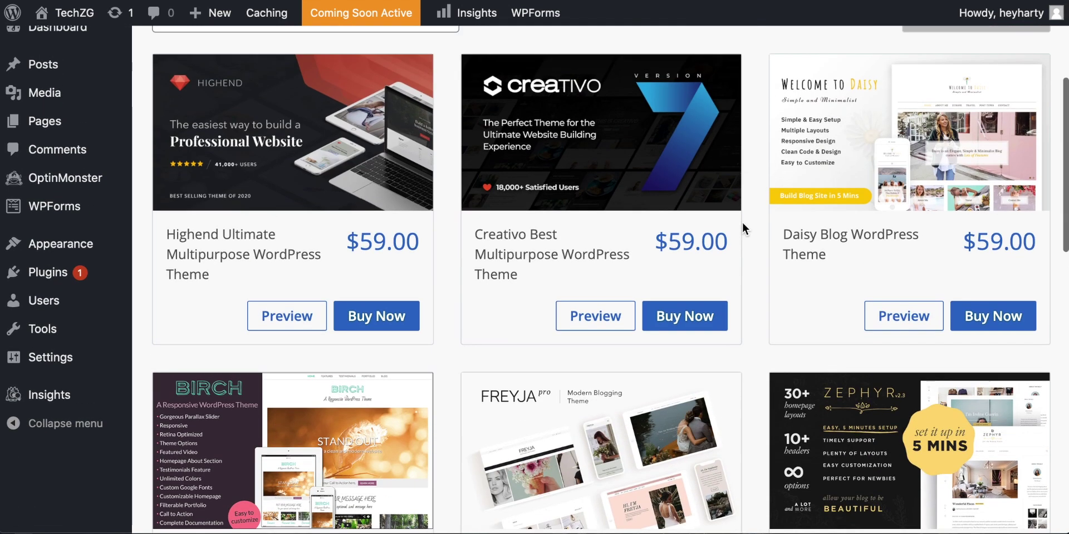
{"action": "scroll", "coordinate": [623, 272], "scroll_direction": "down", "scroll_amount": 6}
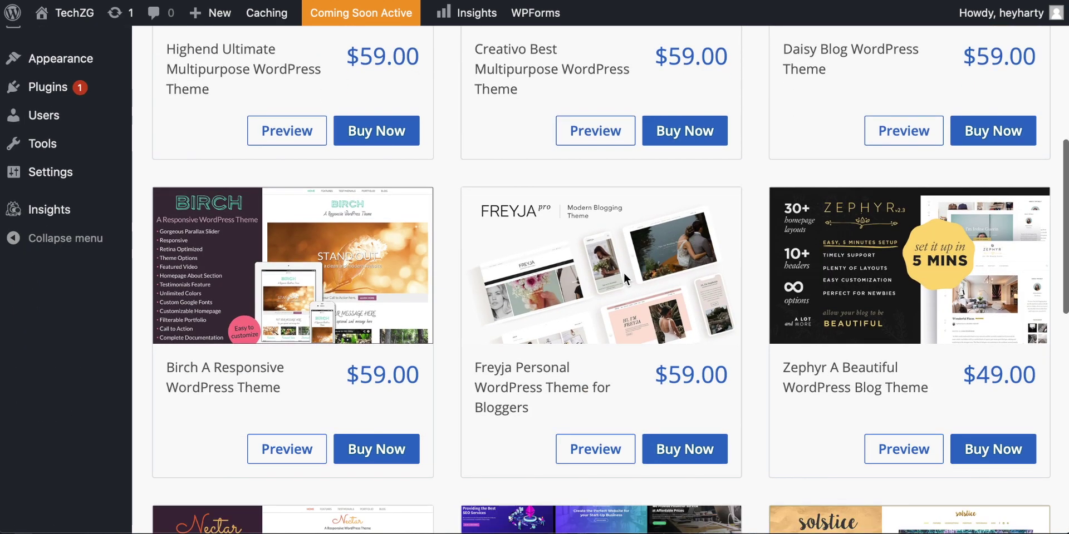
{"action": "scroll", "coordinate": [476, 311], "scroll_direction": "down", "scroll_amount": 1}
{"action": "scroll", "coordinate": [475, 311], "scroll_direction": "up", "scroll_amount": 3}
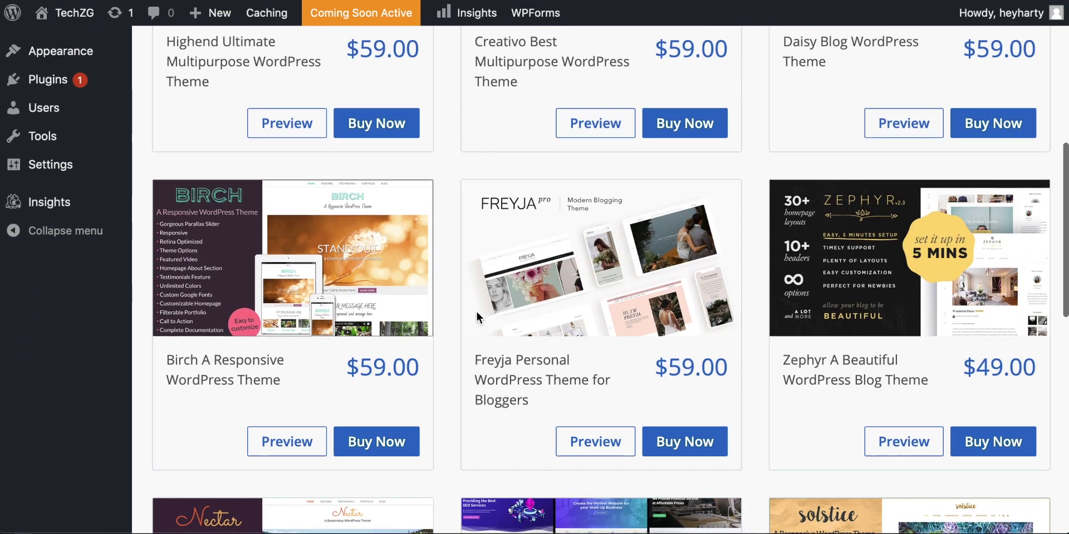
{"action": "scroll", "coordinate": [476, 311], "scroll_direction": "up", "scroll_amount": 1}
{"action": "scroll", "coordinate": [476, 311], "scroll_direction": "down", "scroll_amount": 5}
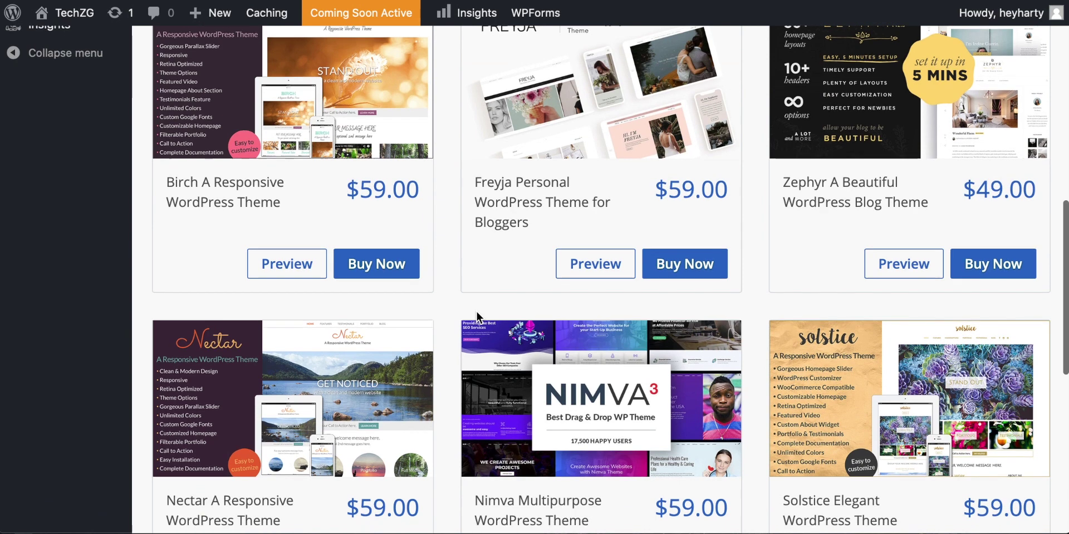
{"action": "scroll", "coordinate": [476, 312], "scroll_direction": "down", "scroll_amount": 2}
{"action": "scroll", "coordinate": [476, 310], "scroll_direction": "up", "scroll_amount": 3}
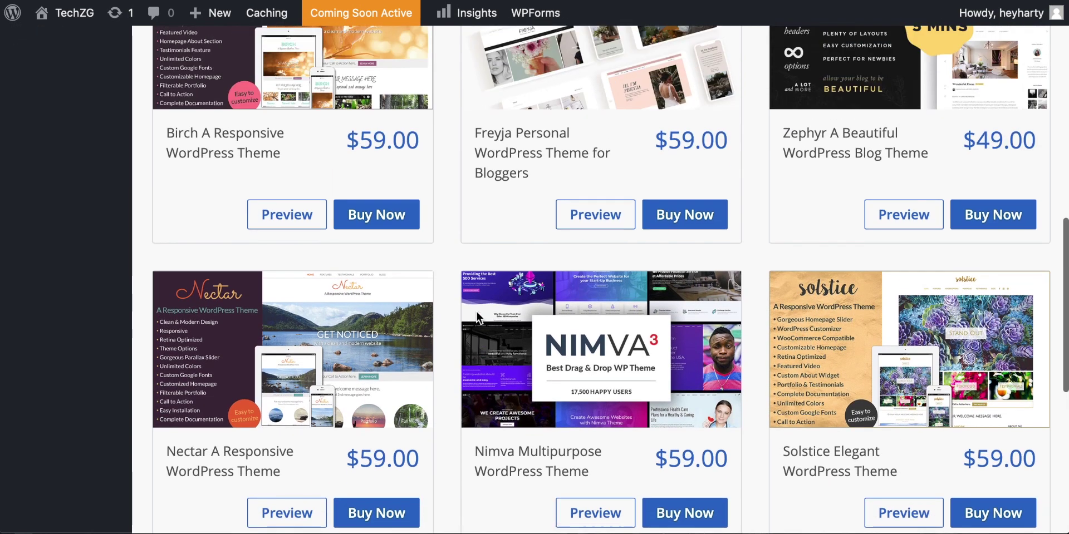
{"action": "scroll", "coordinate": [476, 310], "scroll_direction": "up", "scroll_amount": 7}
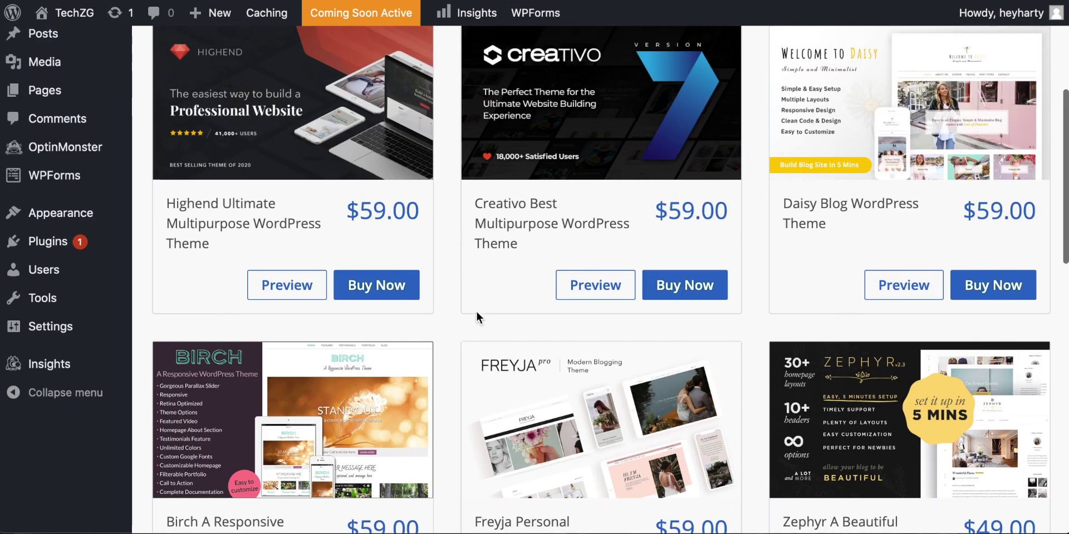
{"action": "scroll", "coordinate": [476, 311], "scroll_direction": "up", "scroll_amount": 3}
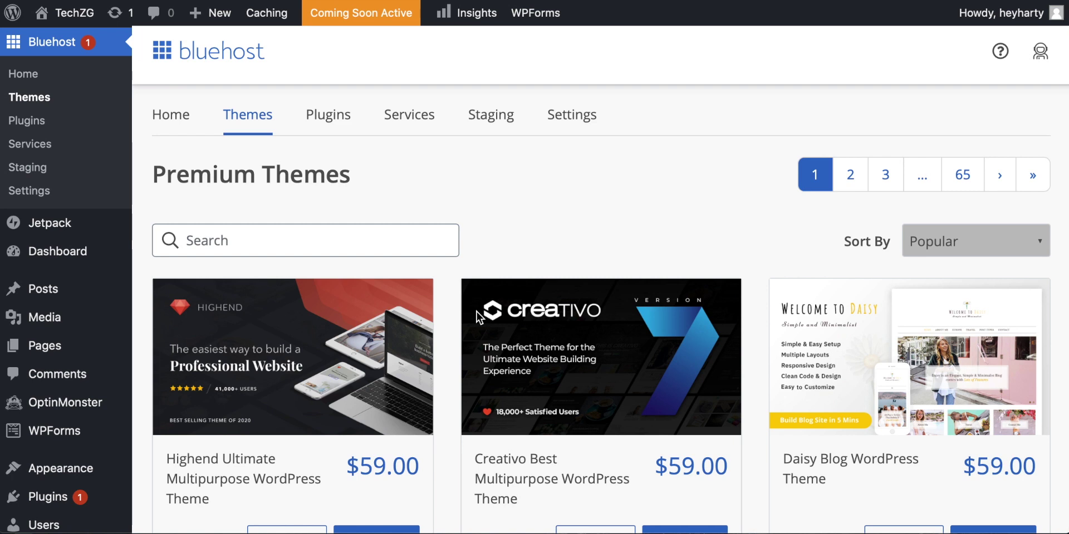
{"action": "scroll", "coordinate": [472, 270], "scroll_direction": "up", "scroll_amount": 1}
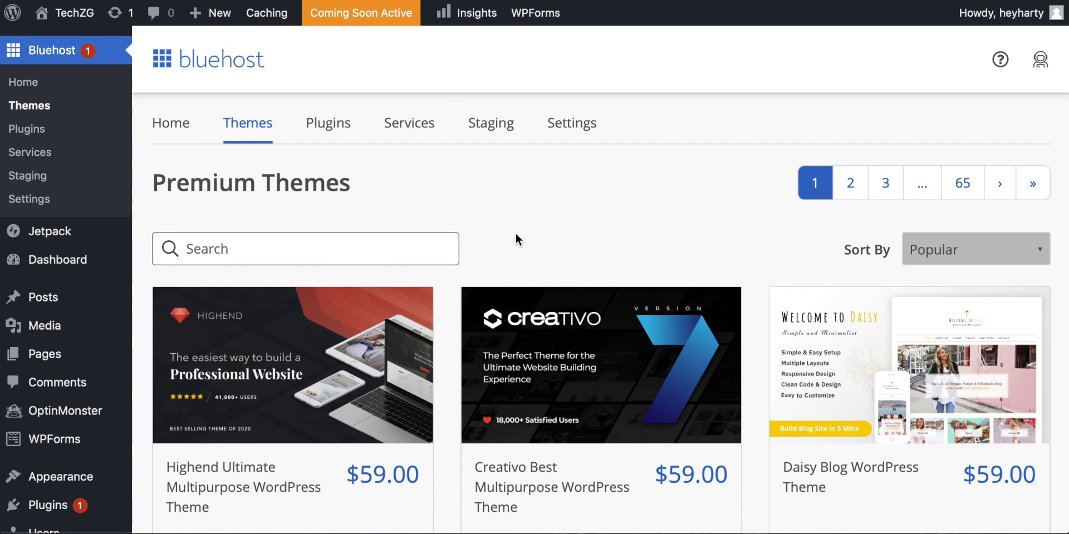
Open the WordPress page that manages the site's installed themes
{"action": "scroll", "coordinate": [83, 267], "scroll_direction": "down", "scroll_amount": 3}
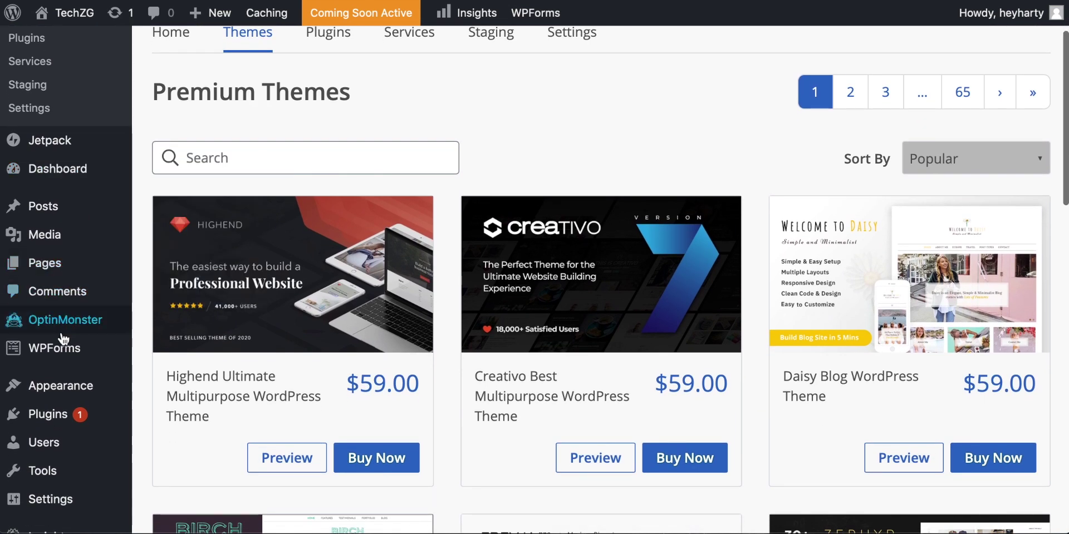
{"action": "mouse_move", "coordinate": [62, 392]}
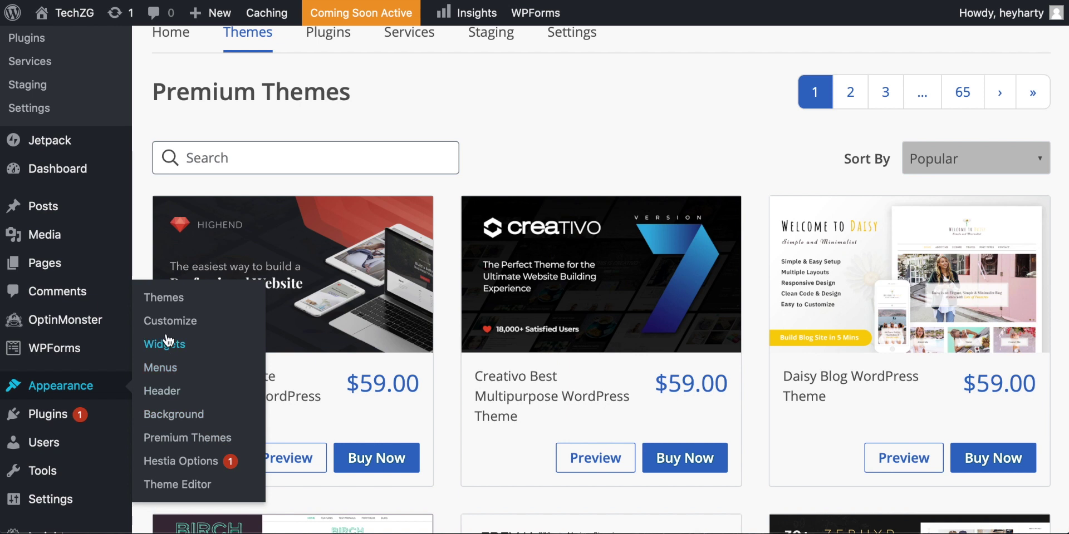
{"action": "left_click", "coordinate": [169, 299]}
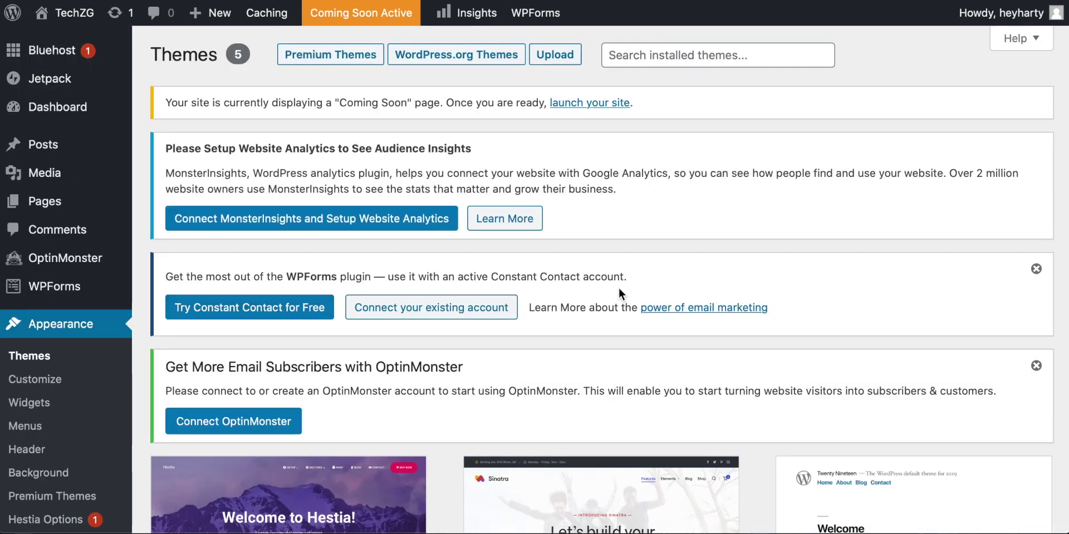
Open the page for adding a new theme below the installed themes and close the Hestia feedback survey
{"action": "scroll", "coordinate": [619, 287], "scroll_direction": "down", "scroll_amount": 4}
{"action": "scroll", "coordinate": [619, 287], "scroll_direction": "down", "scroll_amount": 3}
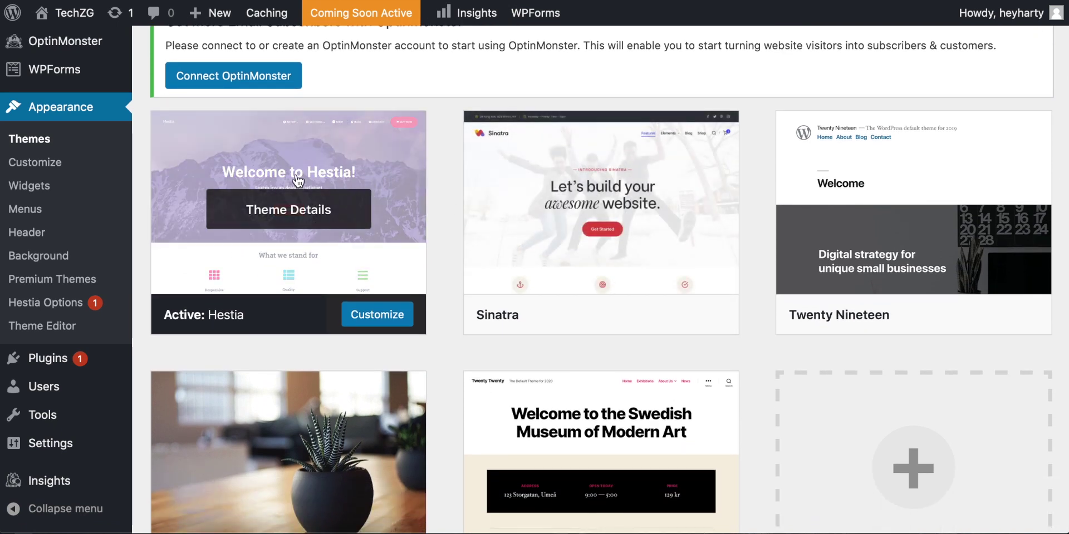
{"action": "scroll", "coordinate": [310, 201], "scroll_direction": "down", "scroll_amount": 2}
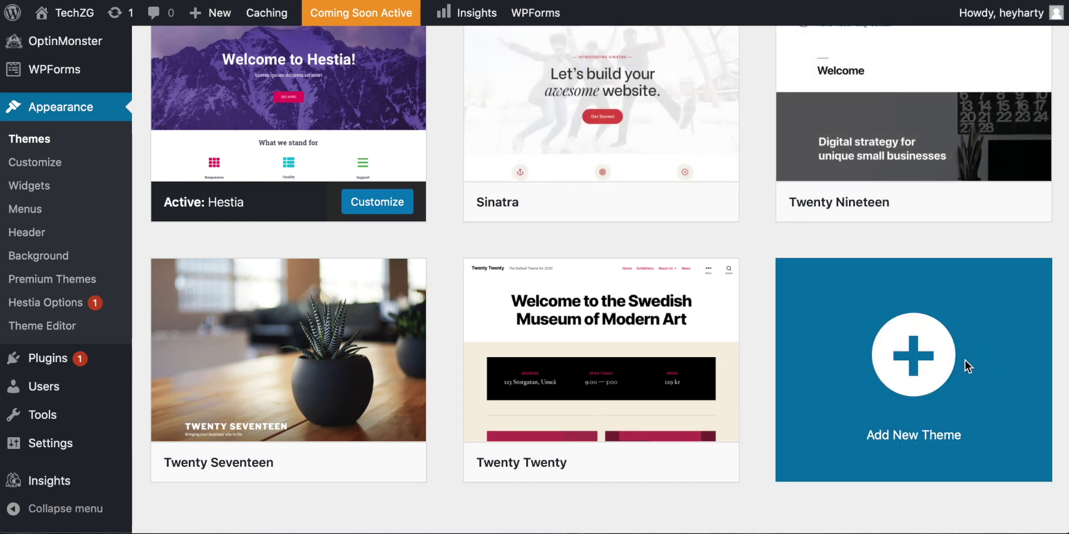
{"action": "left_click", "coordinate": [964, 360]}
{"action": "scroll", "coordinate": [680, 301], "scroll_direction": "down", "scroll_amount": 5}
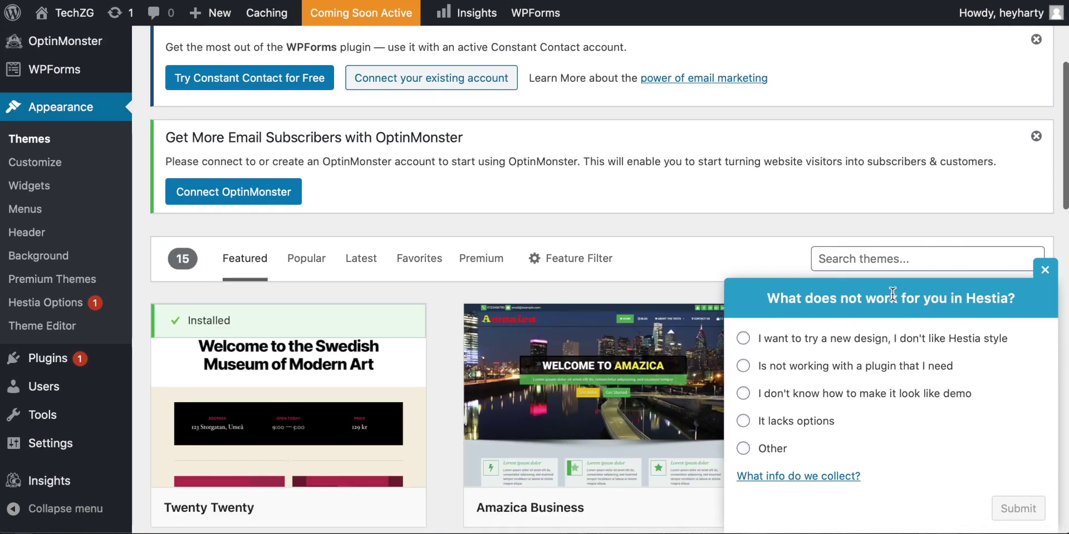
{"action": "left_click", "coordinate": [1044, 270]}
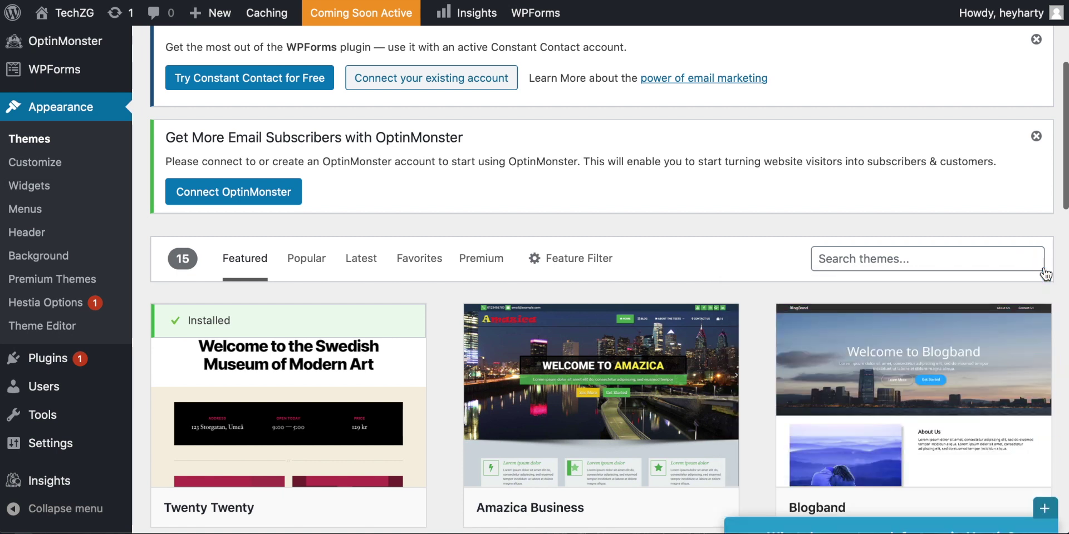
Look through the featured WordPress themes available for installation
{"action": "scroll", "coordinate": [486, 300], "scroll_direction": "down", "scroll_amount": 2}
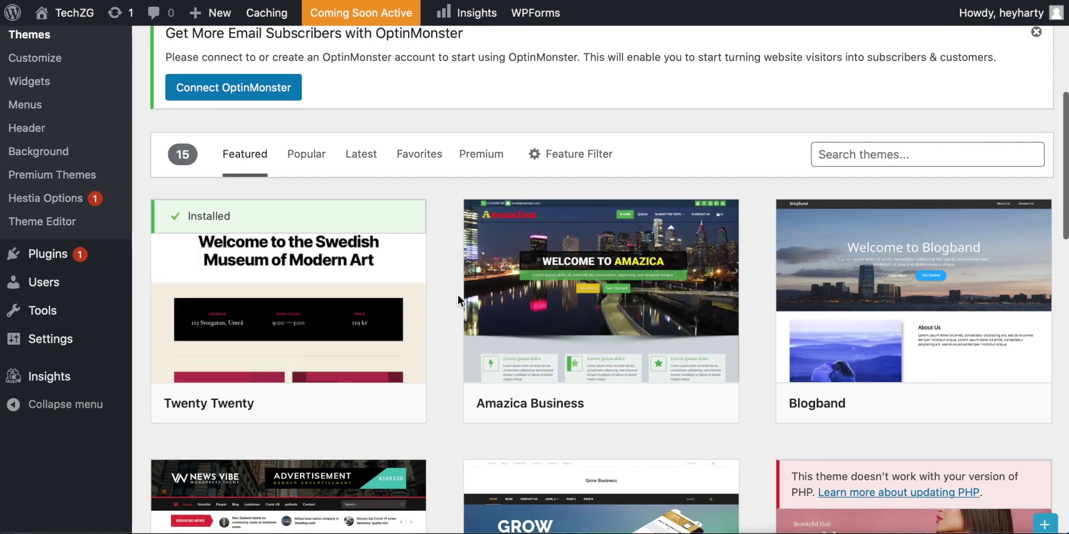
{"action": "scroll", "coordinate": [459, 293], "scroll_direction": "down", "scroll_amount": 2}
{"action": "scroll", "coordinate": [459, 293], "scroll_direction": "down", "scroll_amount": 2}
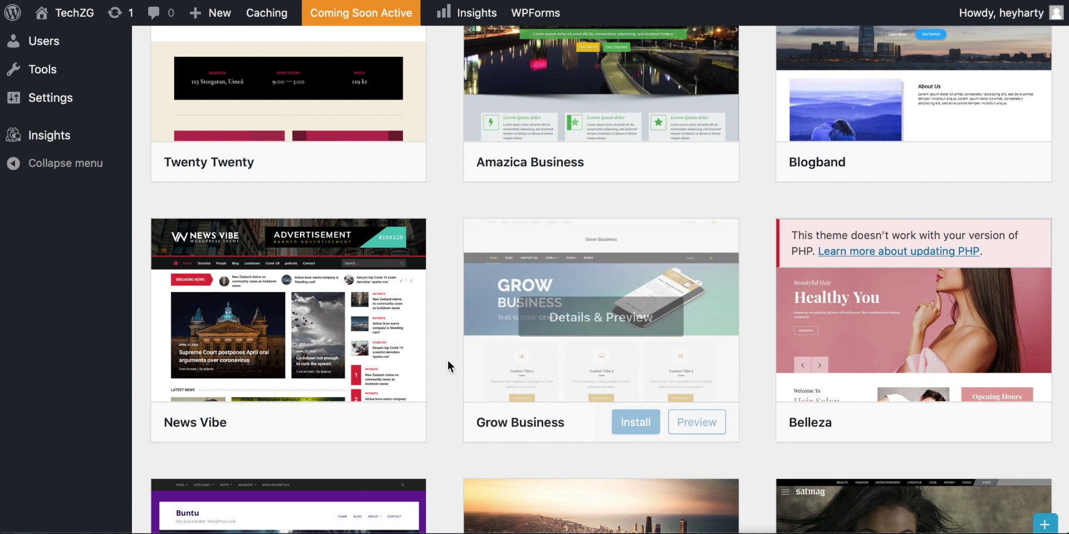
{"action": "scroll", "coordinate": [446, 359], "scroll_direction": "down", "scroll_amount": 3}
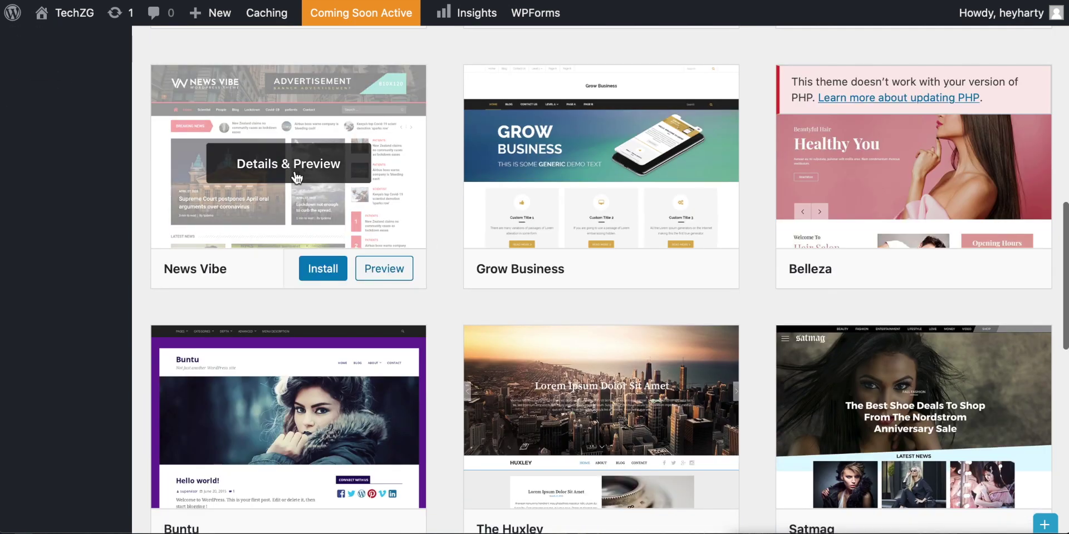
{"action": "scroll", "coordinate": [365, 233], "scroll_direction": "down", "scroll_amount": 3}
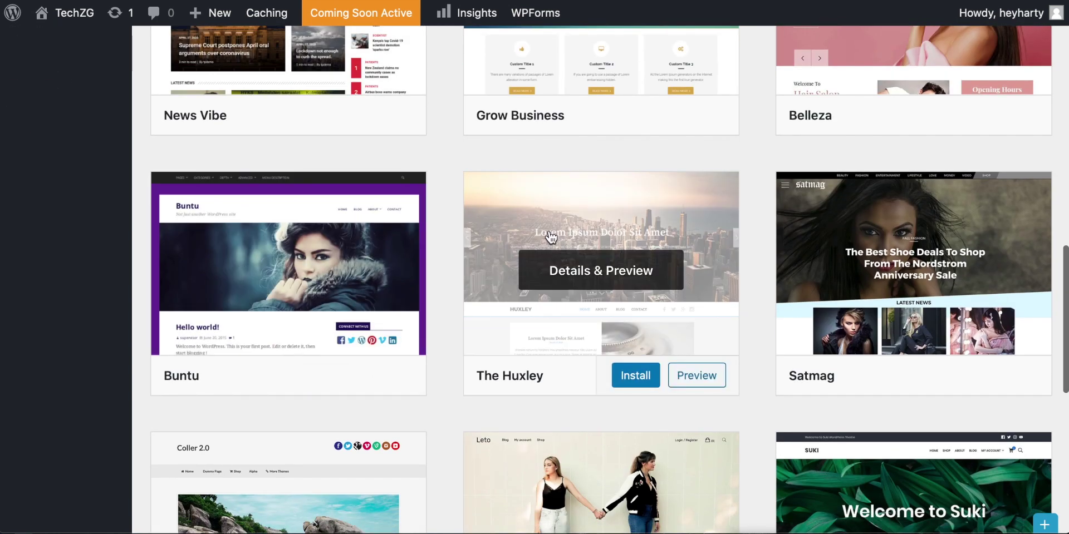
{"action": "scroll", "coordinate": [745, 298], "scroll_direction": "down", "scroll_amount": 4}
{"action": "scroll", "coordinate": [745, 299], "scroll_direction": "up", "scroll_amount": 15}
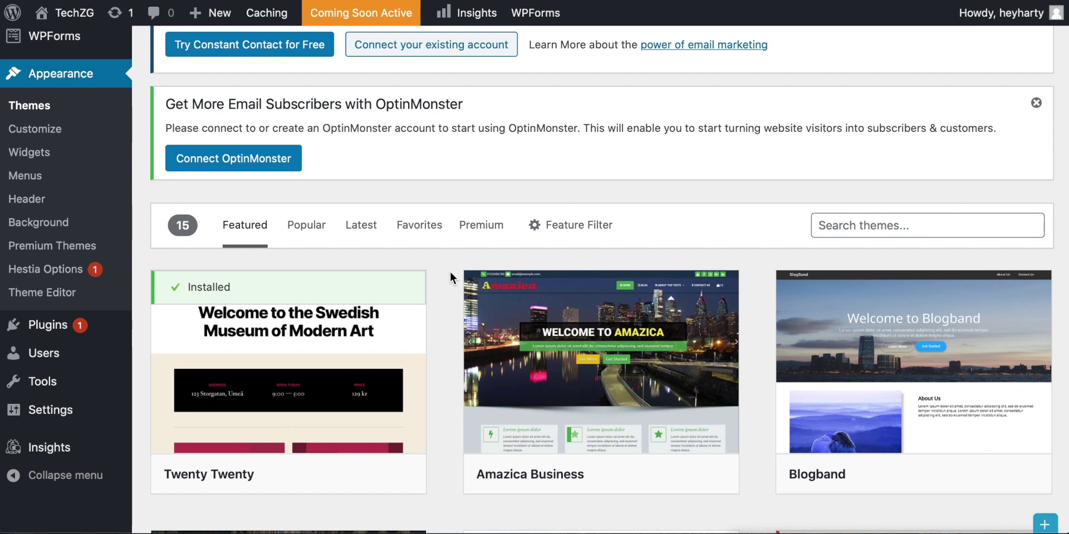
Search the available themes for "hestia", check the match, and clear the search
{"action": "left_click", "coordinate": [877, 226]}
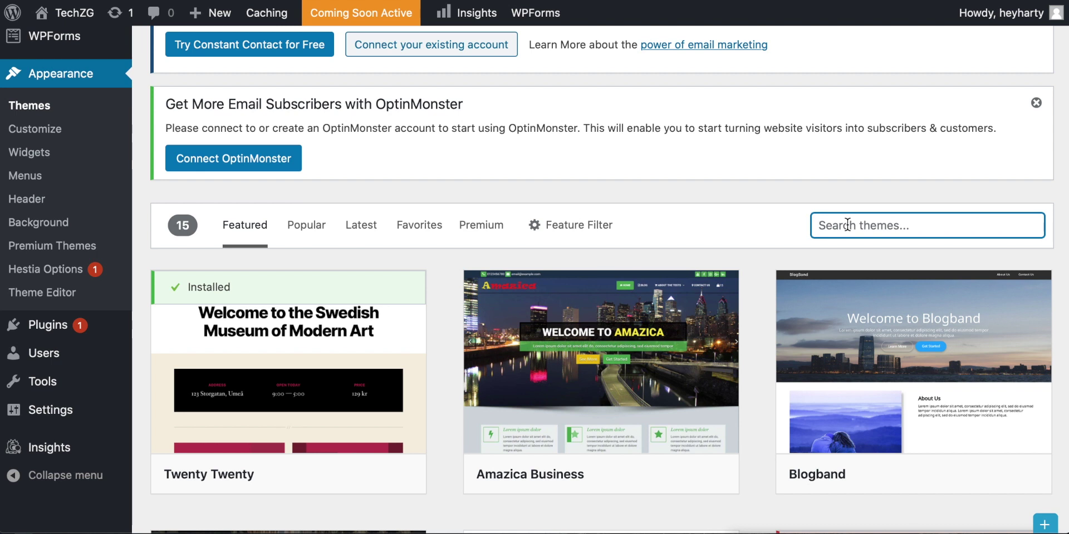
{"action": "type", "text": "hestia"}
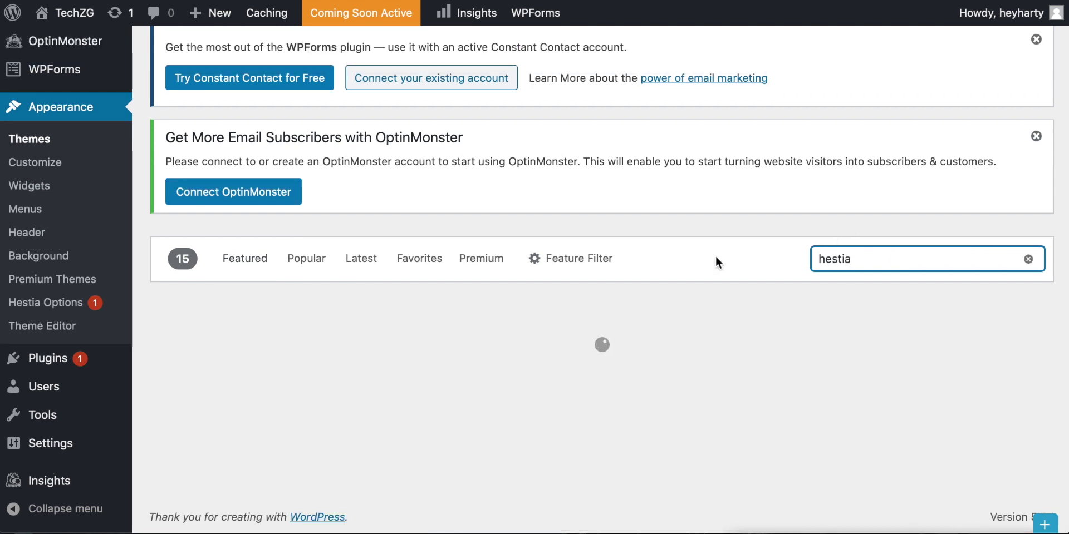
{"action": "scroll", "coordinate": [683, 278], "scroll_direction": "down", "scroll_amount": 1}
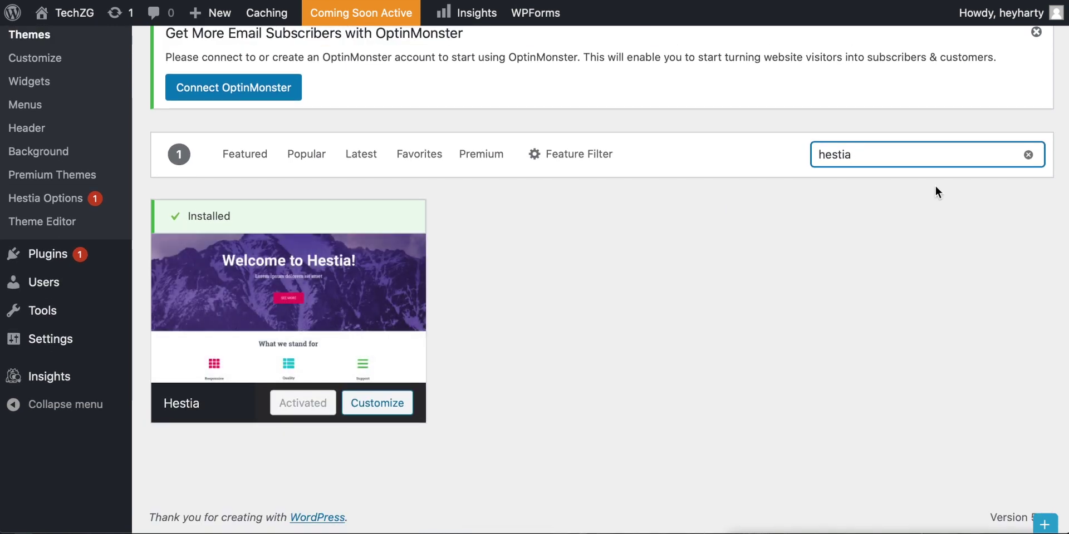
{"action": "left_click", "coordinate": [1023, 156]}
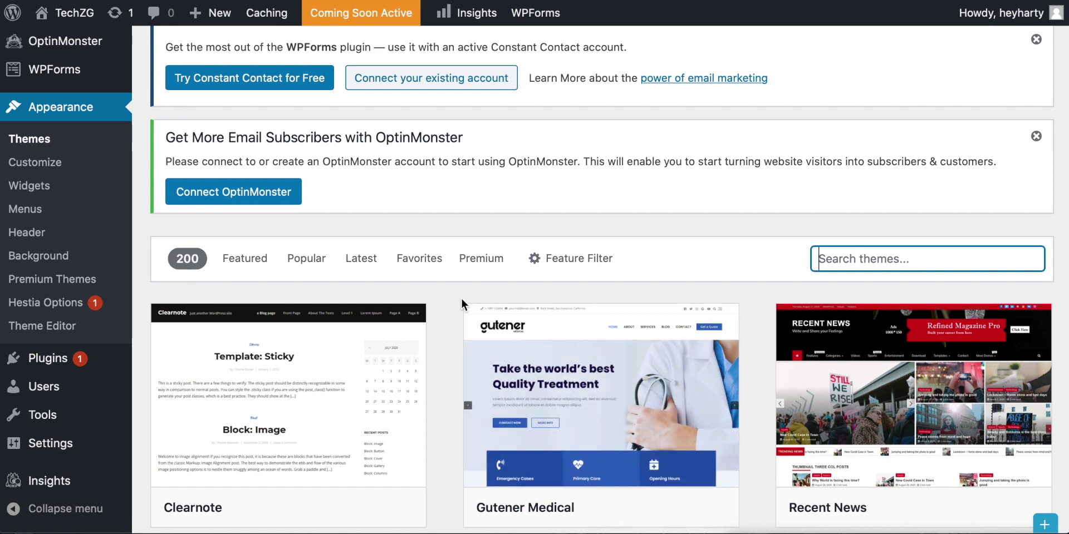
{"action": "scroll", "coordinate": [446, 298], "scroll_direction": "down", "scroll_amount": 2}
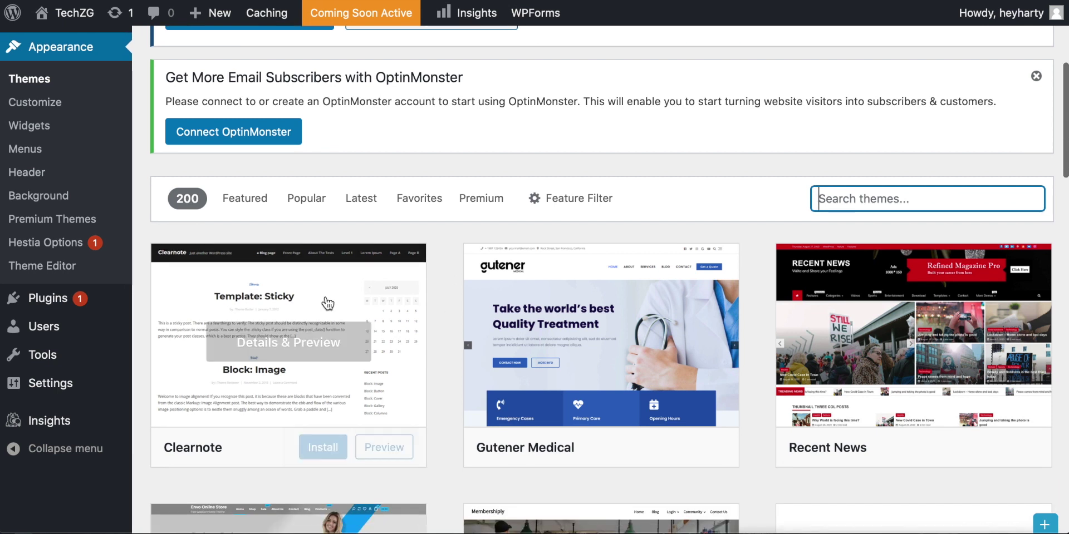
Open the site's installed plugins and go to the plugin list below the notices
{"action": "mouse_move", "coordinate": [87, 301]}
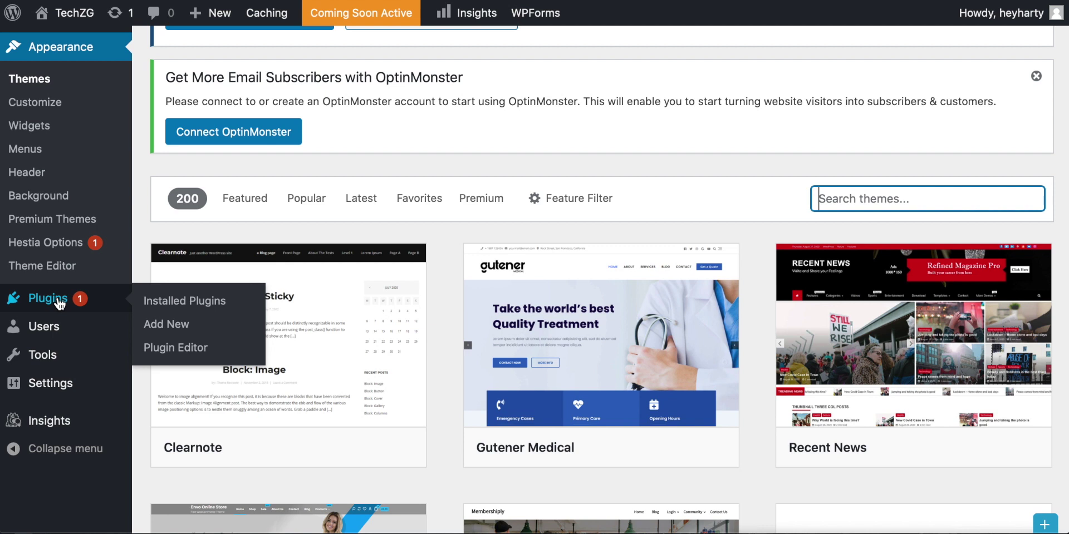
{"action": "left_click", "coordinate": [175, 302]}
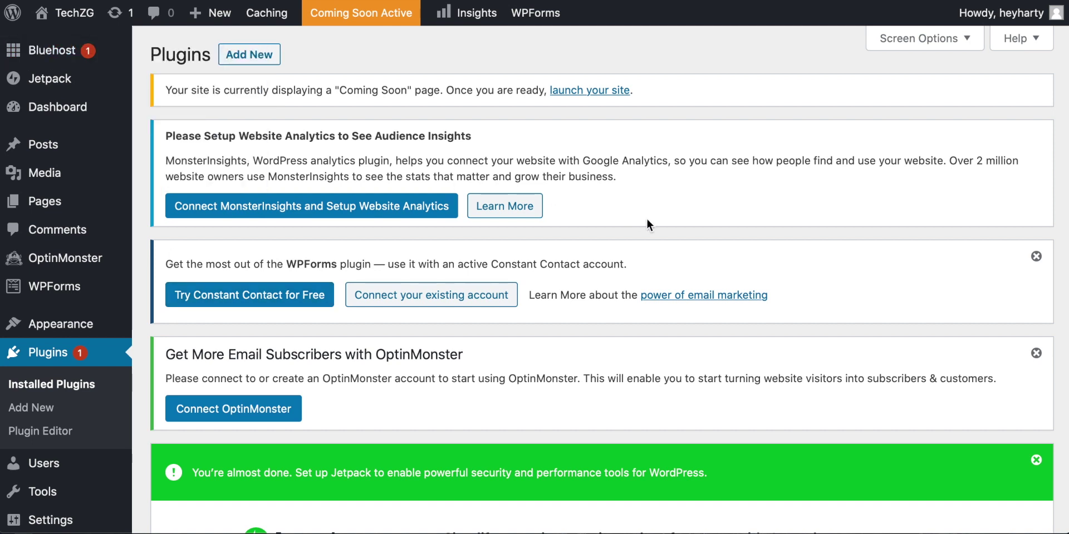
{"action": "scroll", "coordinate": [593, 242], "scroll_direction": "down", "scroll_amount": 4}
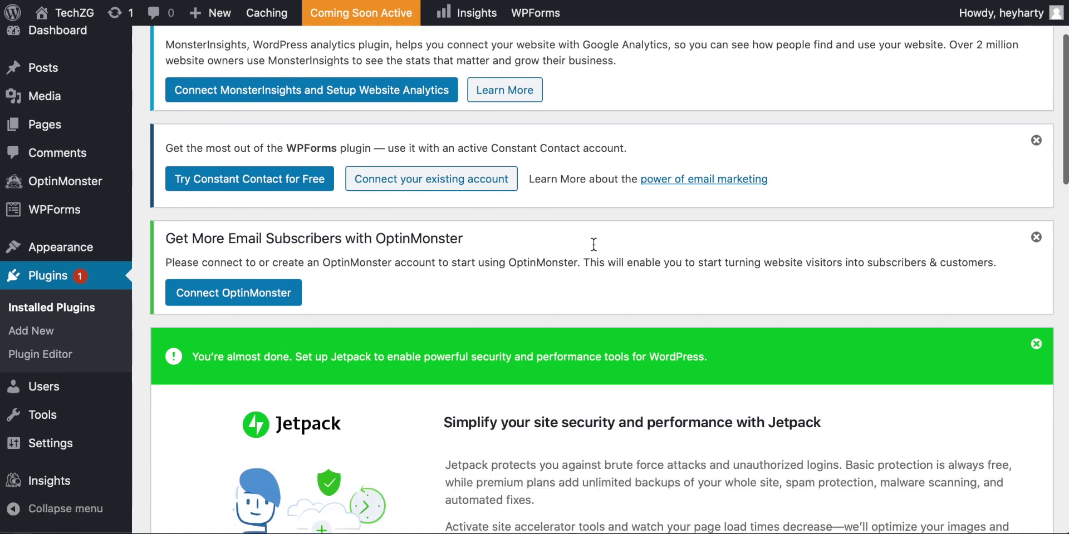
{"action": "scroll", "coordinate": [531, 281], "scroll_direction": "up", "scroll_amount": 6}
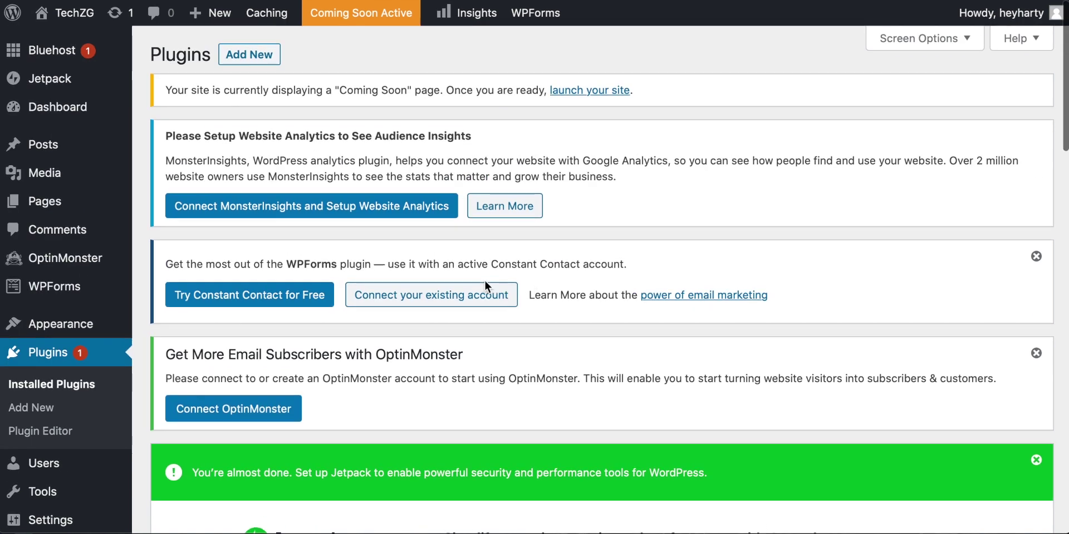
{"action": "scroll", "coordinate": [406, 298], "scroll_direction": "down", "scroll_amount": 5}
{"action": "scroll", "coordinate": [405, 297], "scroll_direction": "down", "scroll_amount": 9}
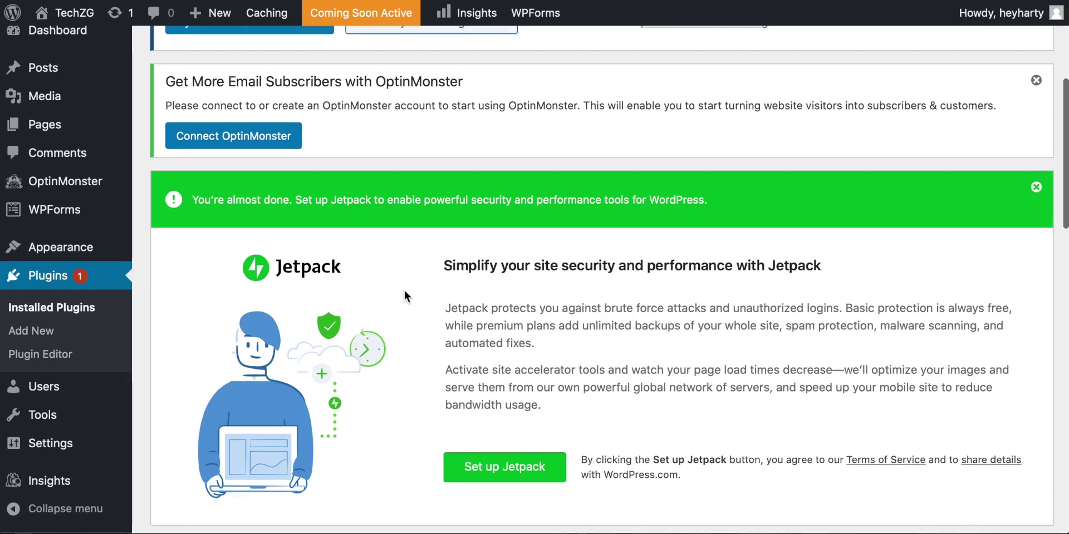
{"action": "scroll", "coordinate": [405, 297], "scroll_direction": "down", "scroll_amount": 2}
{"action": "scroll", "coordinate": [405, 297], "scroll_direction": "up", "scroll_amount": 5}
{"action": "scroll", "coordinate": [405, 296], "scroll_direction": "down", "scroll_amount": 9}
{"action": "scroll", "coordinate": [405, 295], "scroll_direction": "down", "scroll_amount": 10}
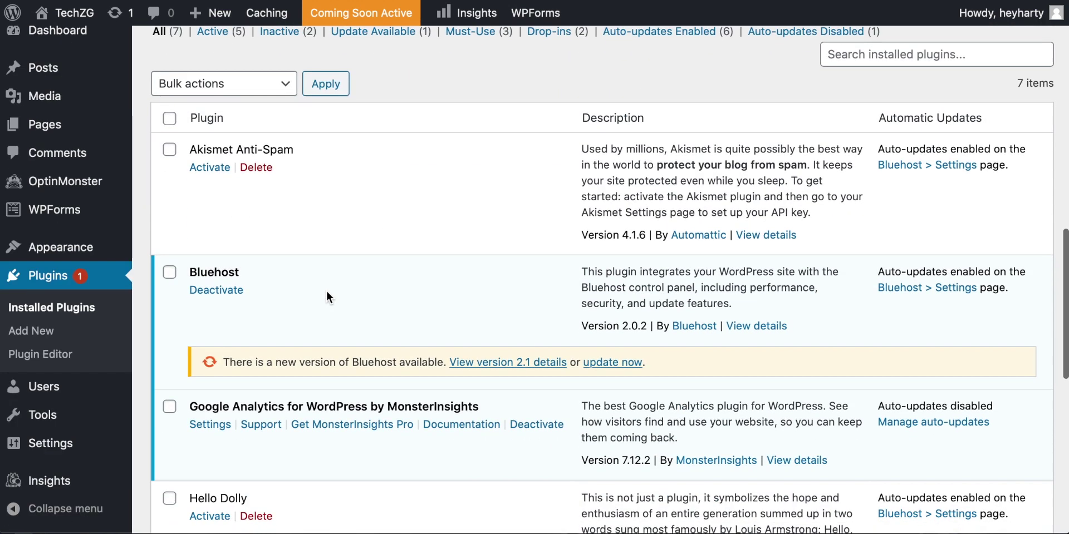
Examine the list of installed plugins, from Akismet Anti-Spam to WPForms Lite, with their descriptions and update options
{"action": "scroll", "coordinate": [365, 174], "scroll_direction": "down", "scroll_amount": 1}
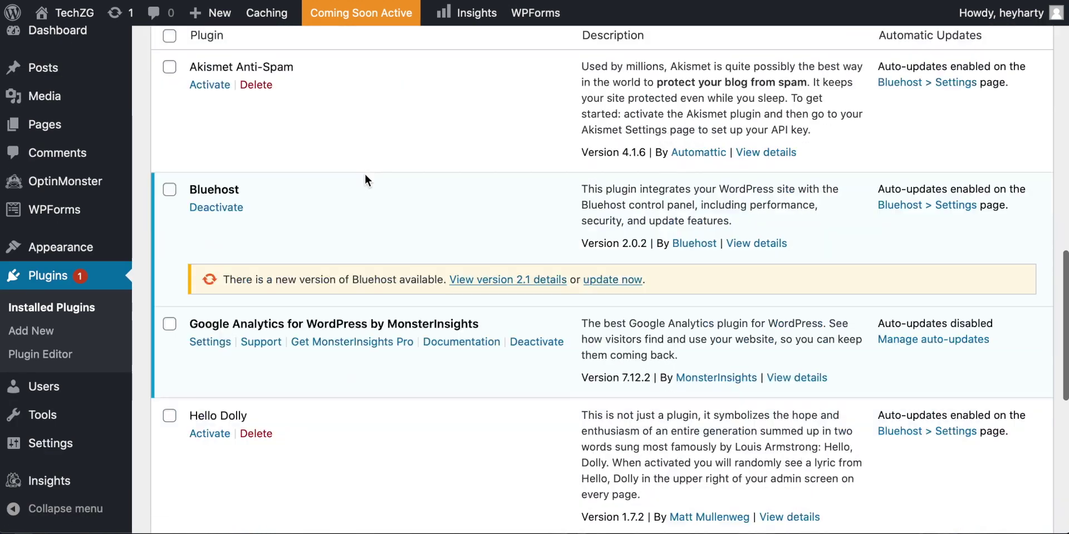
{"action": "scroll", "coordinate": [366, 185], "scroll_direction": "down", "scroll_amount": 5}
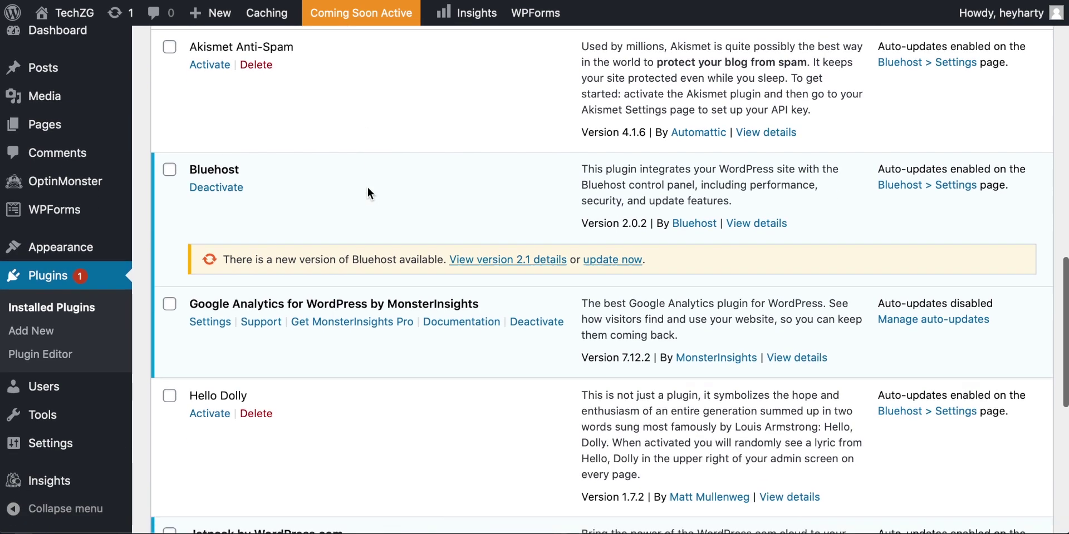
{"action": "scroll", "coordinate": [367, 185], "scroll_direction": "down", "scroll_amount": 2}
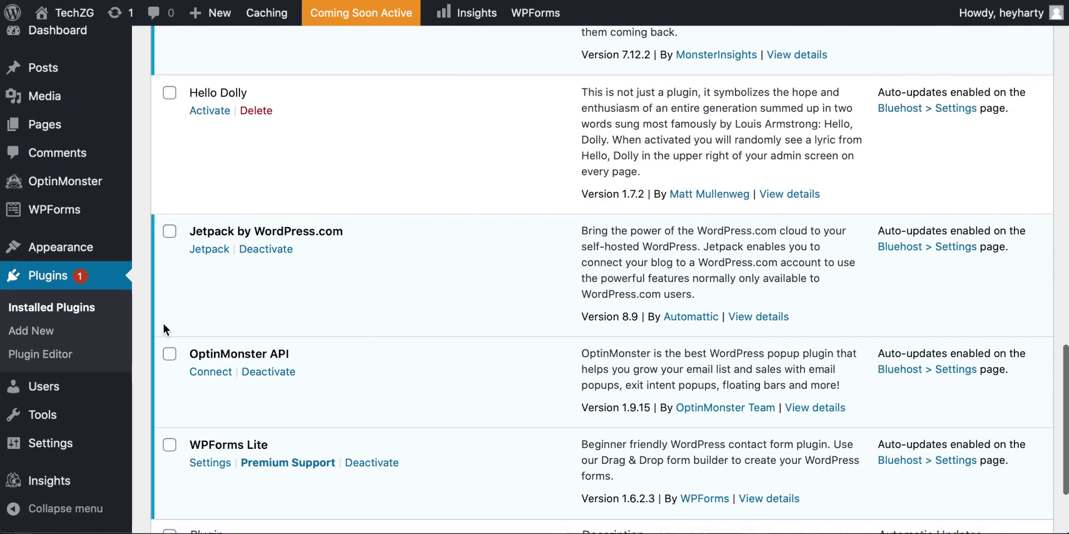
{"action": "scroll", "coordinate": [330, 317], "scroll_direction": "down", "scroll_amount": 2}
{"action": "scroll", "coordinate": [330, 318], "scroll_direction": "up", "scroll_amount": 4}
{"action": "scroll", "coordinate": [330, 317], "scroll_direction": "down", "scroll_amount": 2}
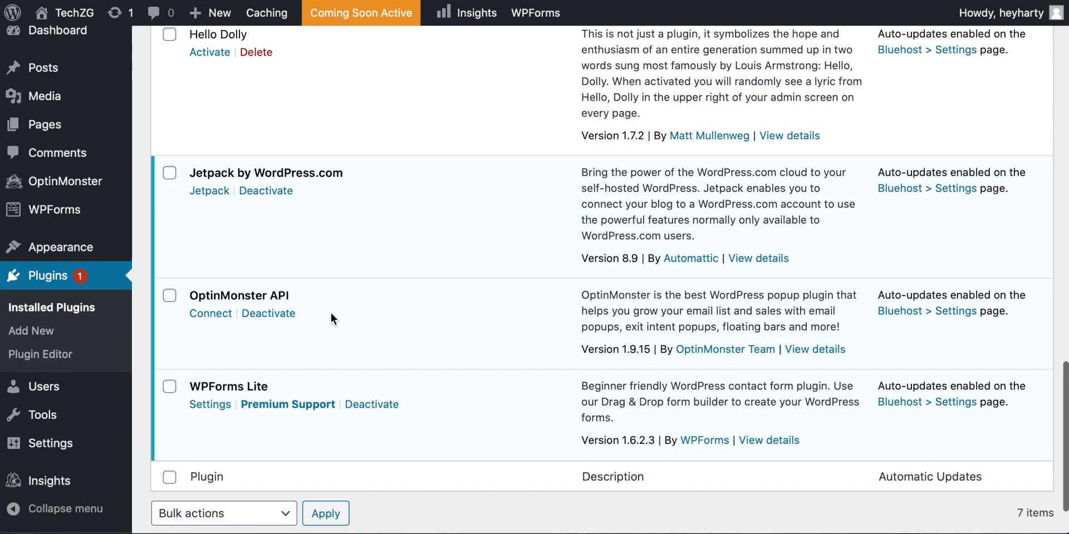
{"action": "scroll", "coordinate": [356, 324], "scroll_direction": "up", "scroll_amount": 7}
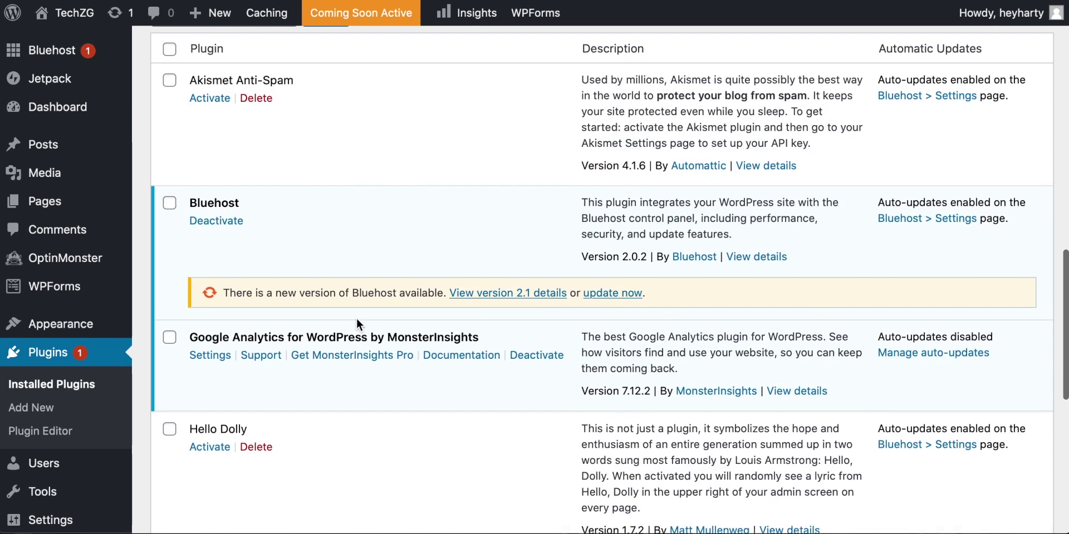
{"action": "scroll", "coordinate": [347, 240], "scroll_direction": "up", "scroll_amount": 5}
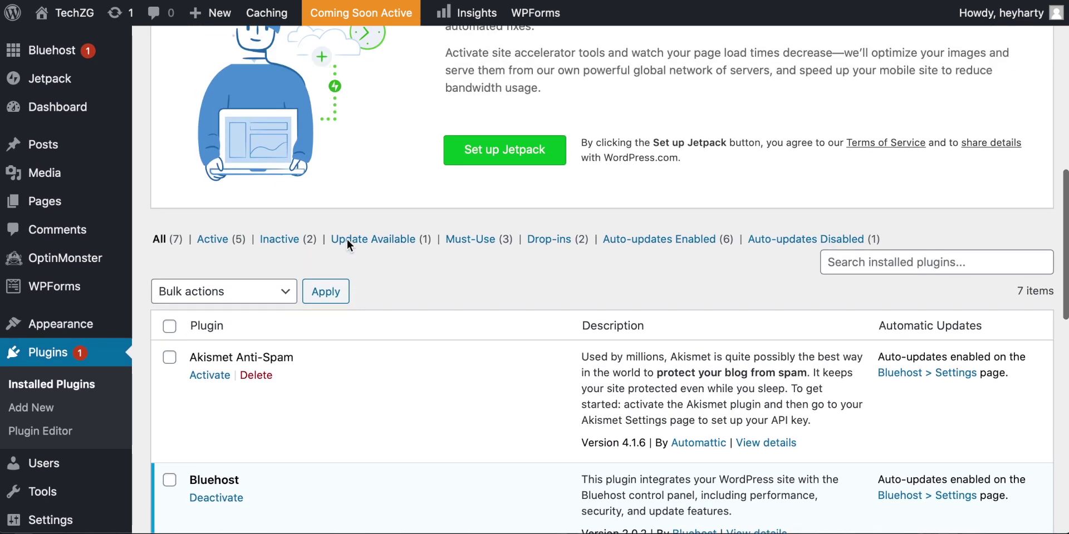
{"action": "scroll", "coordinate": [429, 281], "scroll_direction": "down", "scroll_amount": 2}
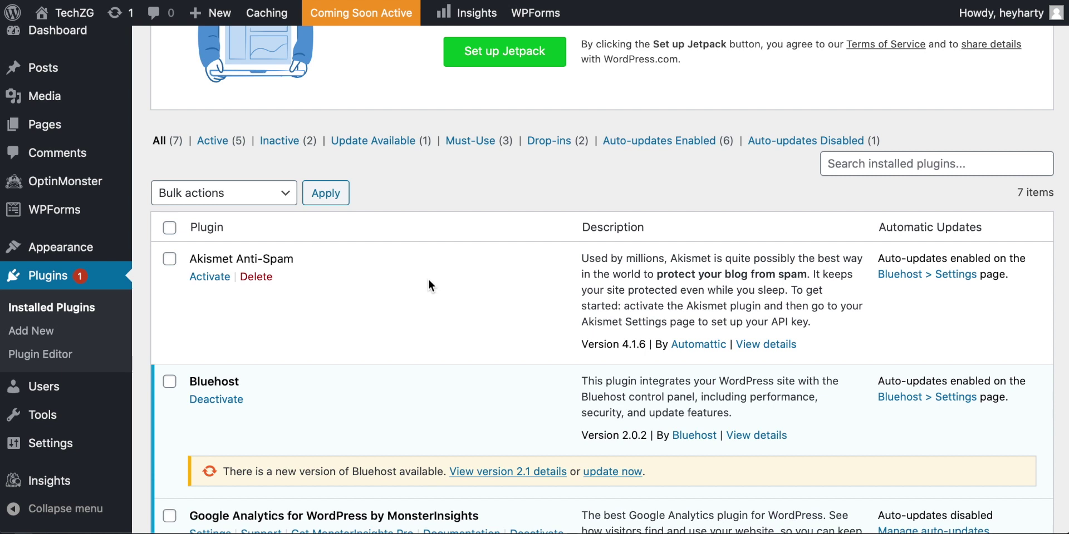
{"action": "scroll", "coordinate": [392, 269], "scroll_direction": "down", "scroll_amount": 1}
{"action": "scroll", "coordinate": [392, 270], "scroll_direction": "up", "scroll_amount": 1}
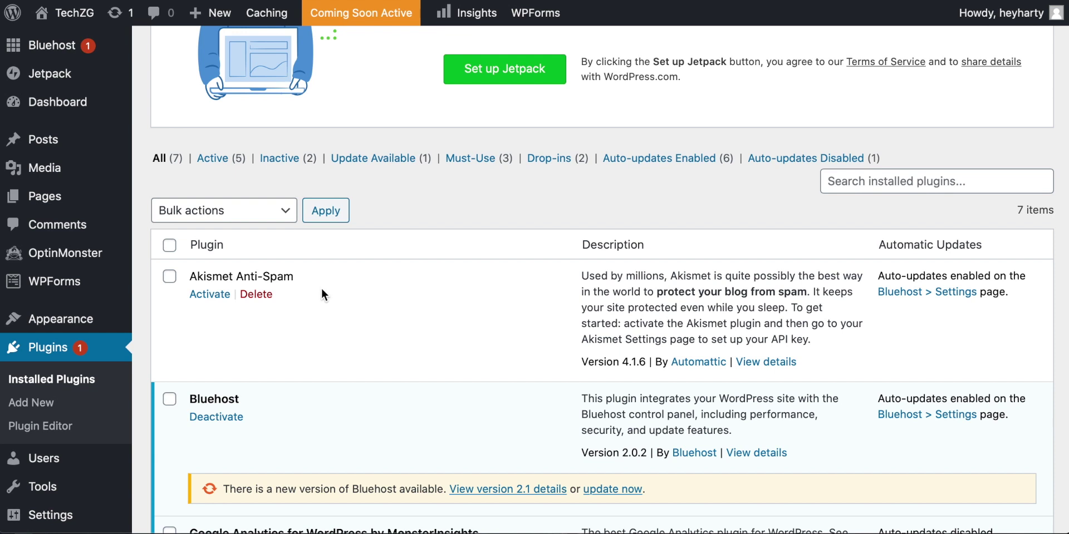
{"action": "scroll", "coordinate": [321, 288], "scroll_direction": "down", "scroll_amount": 1}
{"action": "scroll", "coordinate": [324, 303], "scroll_direction": "down", "scroll_amount": 2}
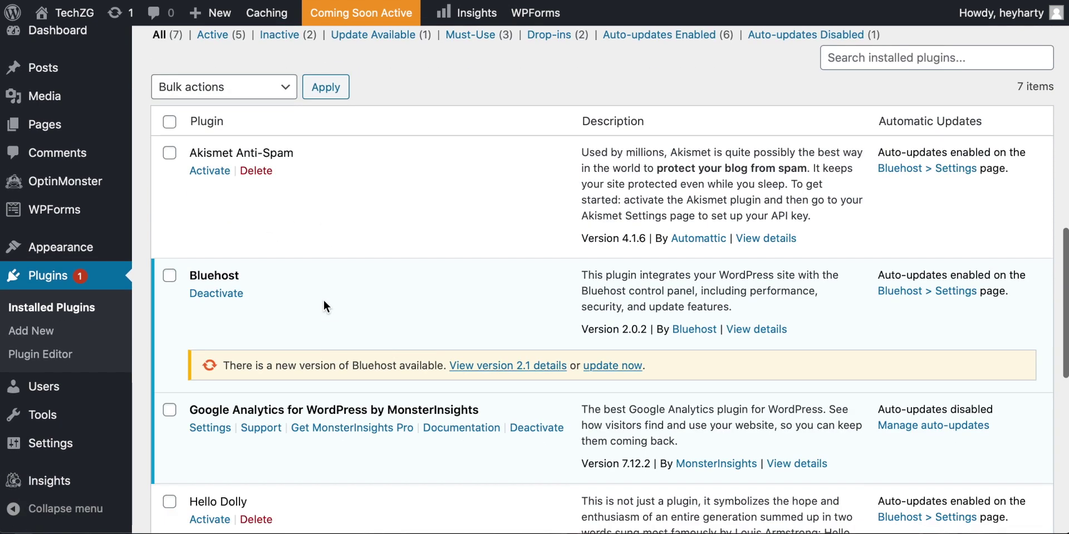
Select all the installed plugins and deactivate them in bulk
{"action": "left_click", "coordinate": [170, 169]}
{"action": "scroll", "coordinate": [342, 211], "scroll_direction": "down", "scroll_amount": 8}
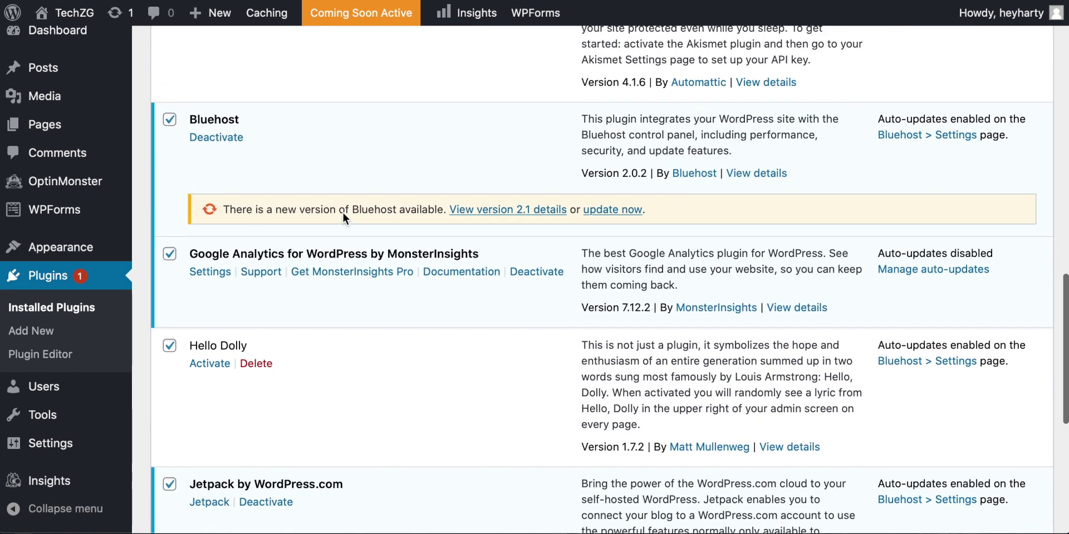
{"action": "scroll", "coordinate": [342, 212], "scroll_direction": "up", "scroll_amount": 8}
{"action": "left_click", "coordinate": [266, 129]}
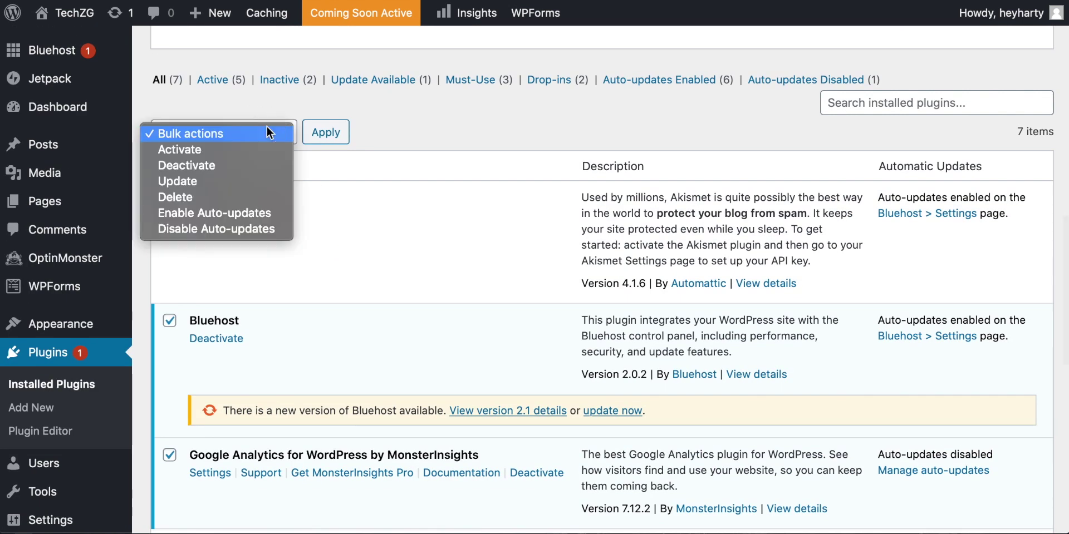
{"action": "left_click", "coordinate": [202, 166]}
{"action": "left_click", "coordinate": [327, 135]}
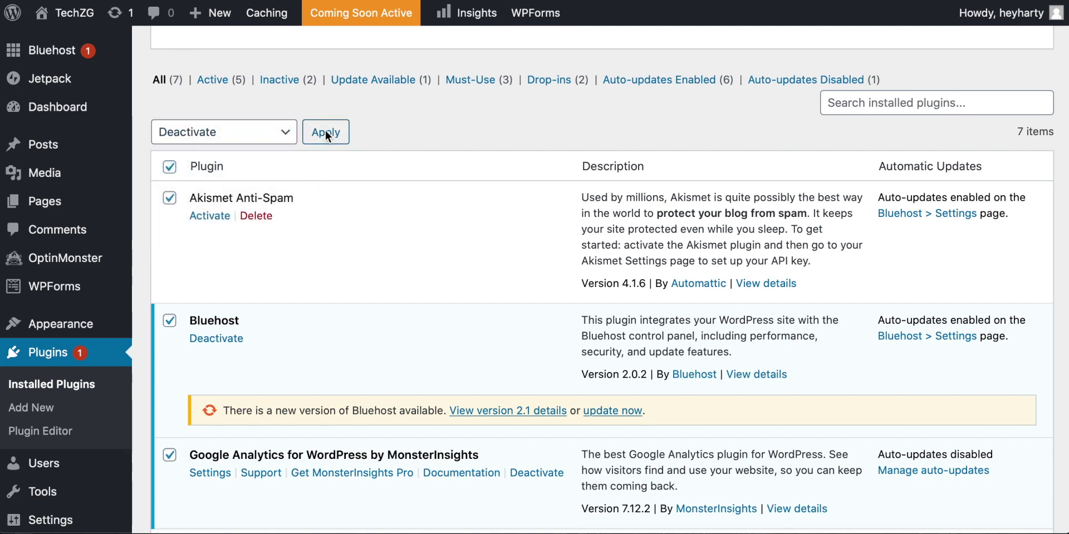
{"action": "scroll", "coordinate": [325, 137], "scroll_direction": "down", "scroll_amount": 2}
{"action": "scroll", "coordinate": [325, 137], "scroll_direction": "up", "scroll_amount": 1}
{"action": "scroll", "coordinate": [325, 137], "scroll_direction": "down", "scroll_amount": 2}
{"action": "scroll", "coordinate": [325, 134], "scroll_direction": "up", "scroll_amount": 4}
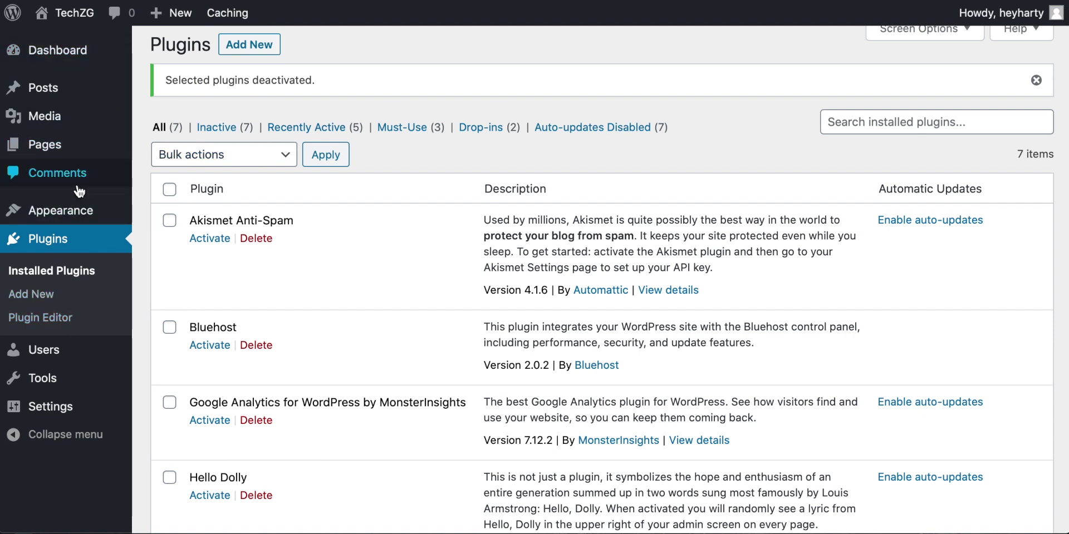
Select all the deactivated plugins, bulk-delete them and confirm deleting their data
{"action": "left_click", "coordinate": [265, 157]}
{"action": "left_click", "coordinate": [265, 157]}
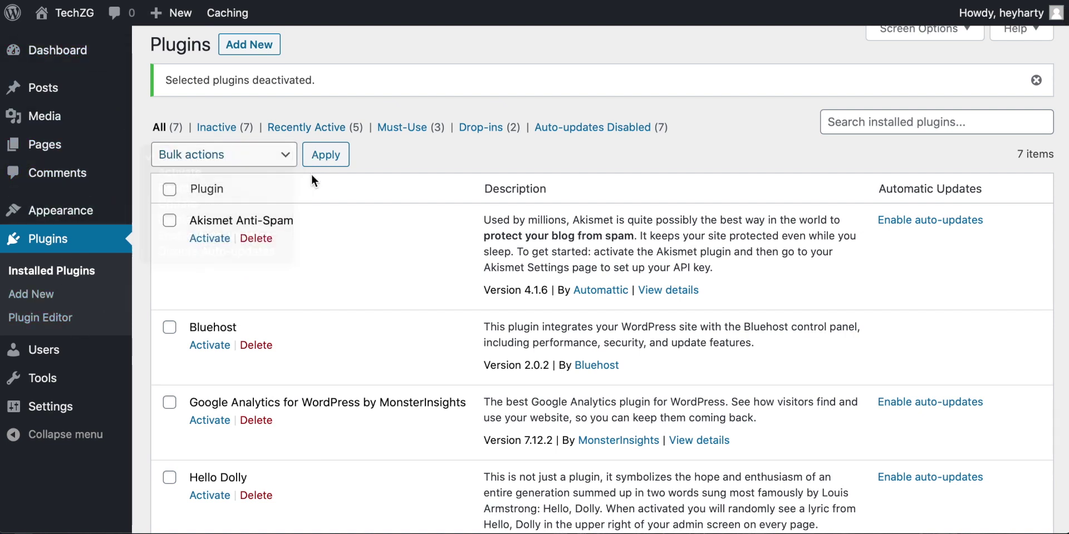
{"action": "left_click", "coordinate": [169, 190]}
{"action": "left_click", "coordinate": [243, 166]}
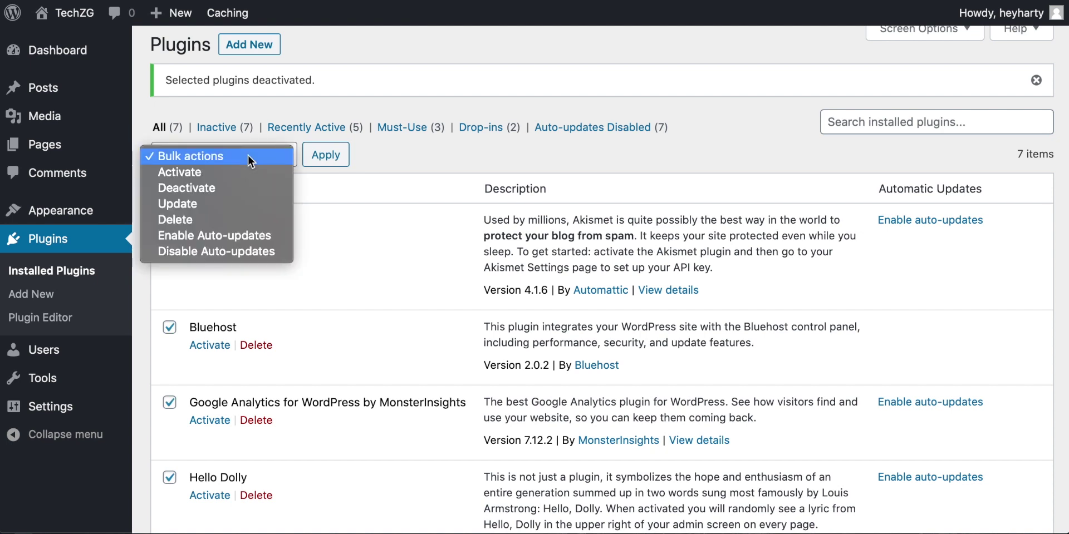
{"action": "left_click", "coordinate": [191, 219]}
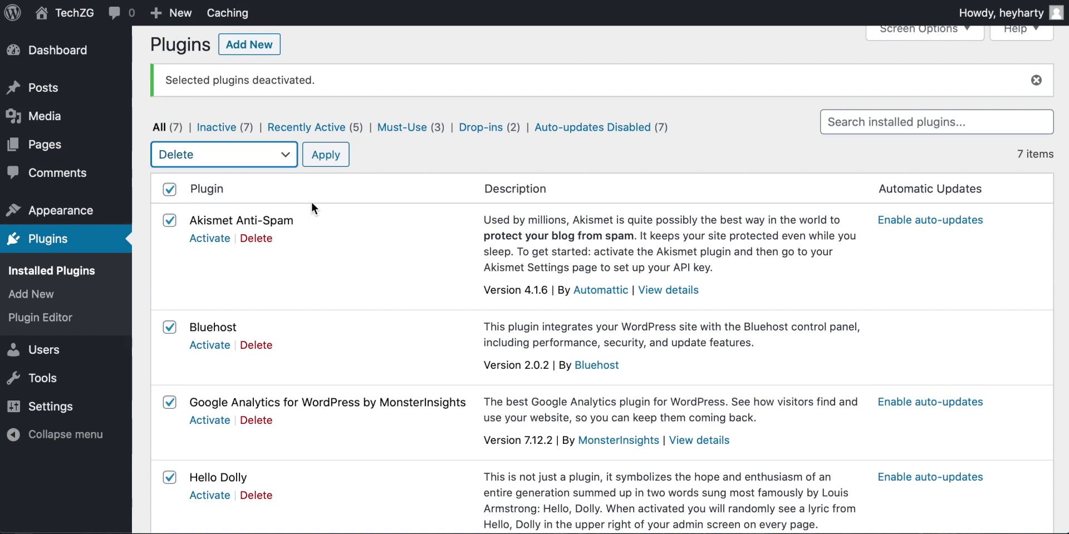
{"action": "left_click", "coordinate": [327, 159]}
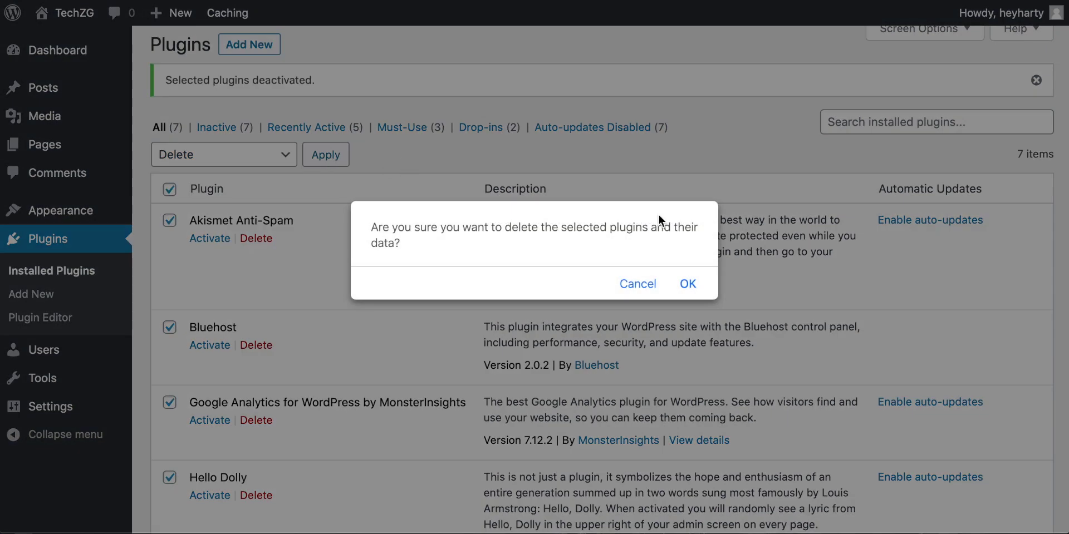
{"action": "left_click", "coordinate": [688, 285]}
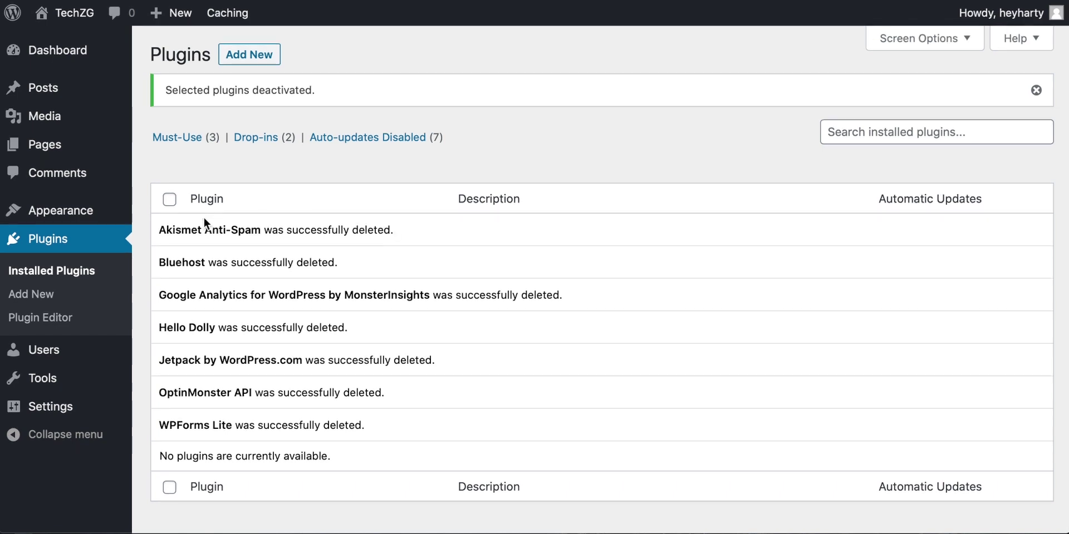
Go to adding new plugins and search the plugin directory for "beaver builder"
{"action": "left_click", "coordinate": [42, 295]}
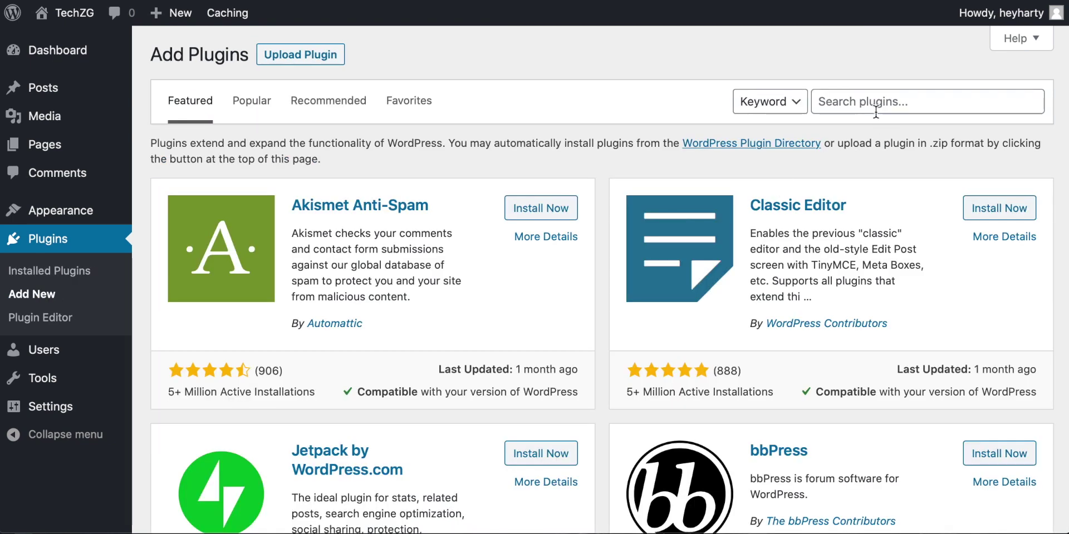
{"action": "left_click", "coordinate": [874, 104]}
{"action": "type", "text": "beaver bui"}
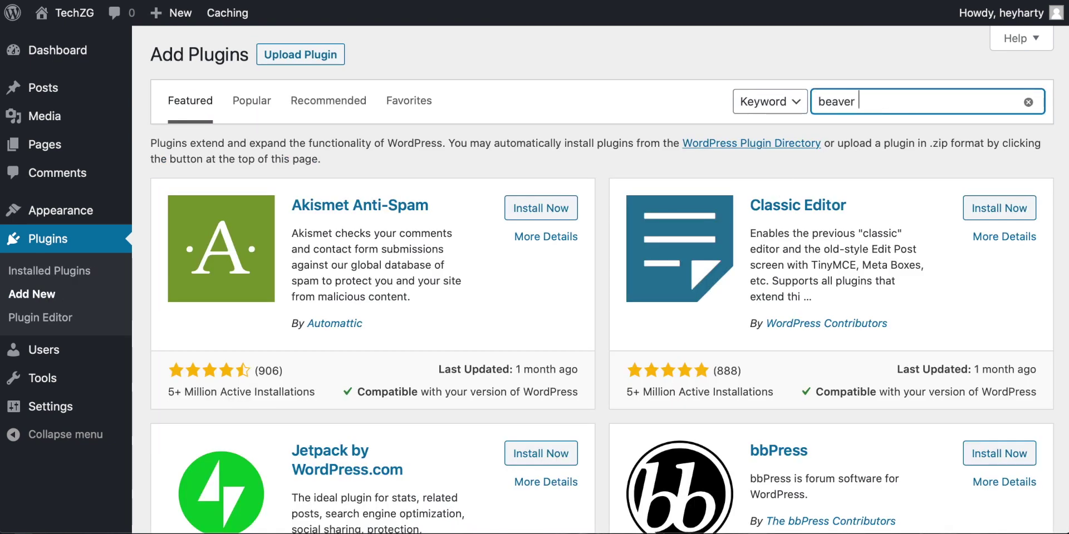
{"action": "type", "text": "lkder"}
{"action": "key", "text": "BackSpace"}
{"action": "key", "text": "BackSpace"}
{"action": "key", "text": "BackSpace"}
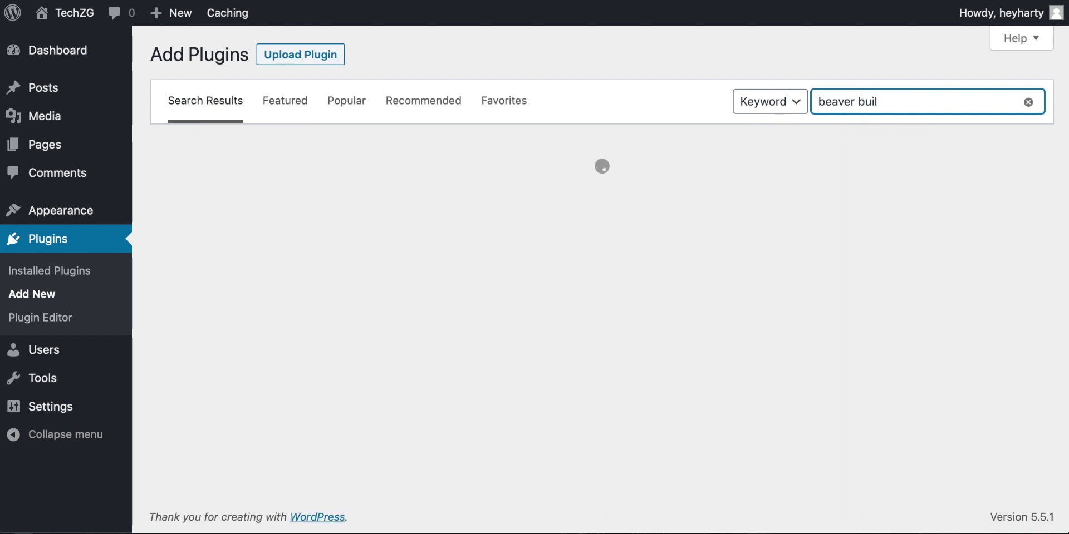
{"action": "key", "text": "BackSpace"}
{"action": "key", "text": "BackSpace"}
{"action": "key", "text": "BackSpace"}
{"action": "type", "text": "uilder"}
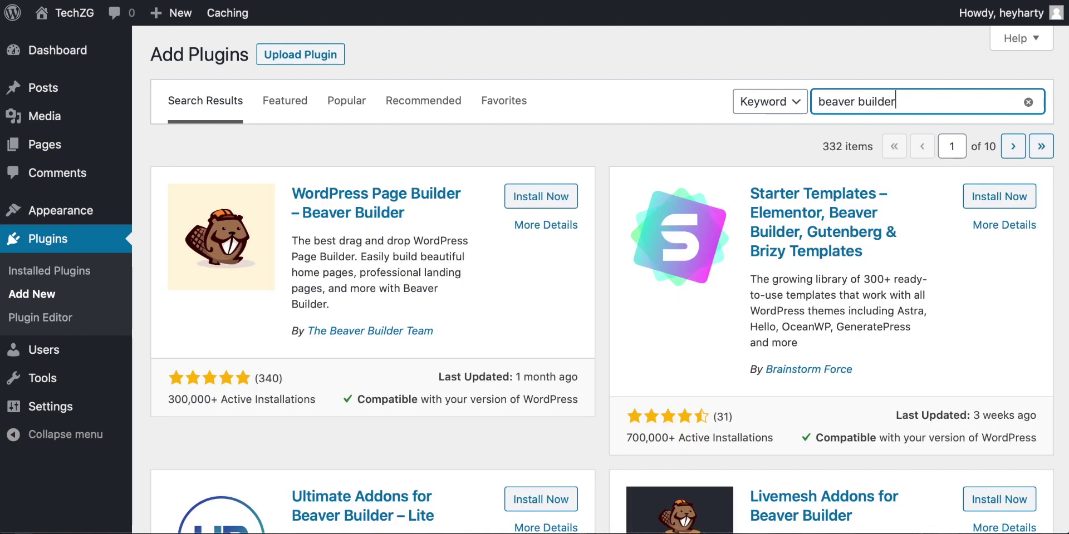
Examine the Beaver Builder search results, comparing the plugins' descriptions, ratings and active installation counts
{"action": "scroll", "coordinate": [680, 265], "scroll_direction": "down", "scroll_amount": 6}
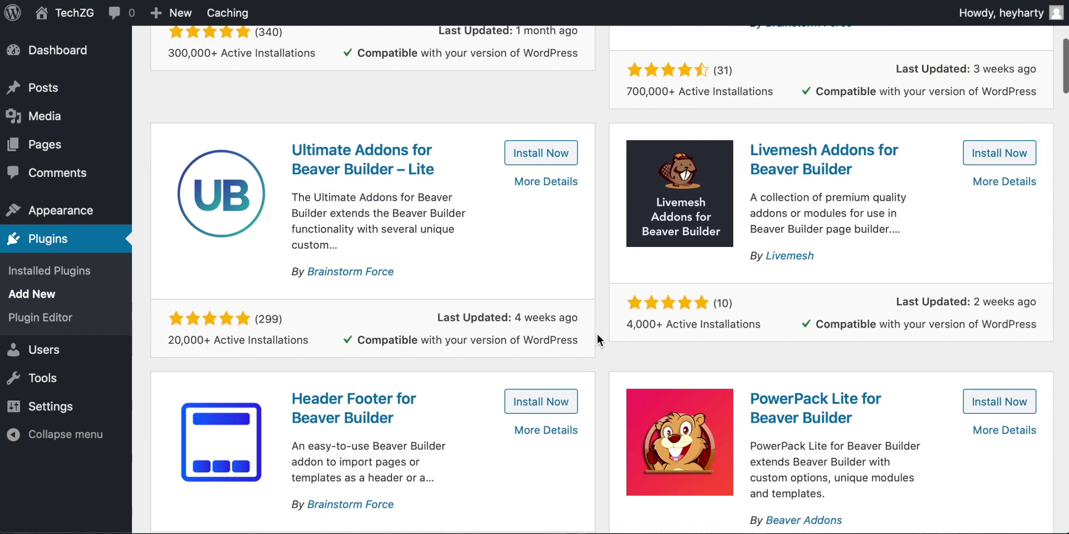
{"action": "scroll", "coordinate": [597, 337], "scroll_direction": "up", "scroll_amount": 8}
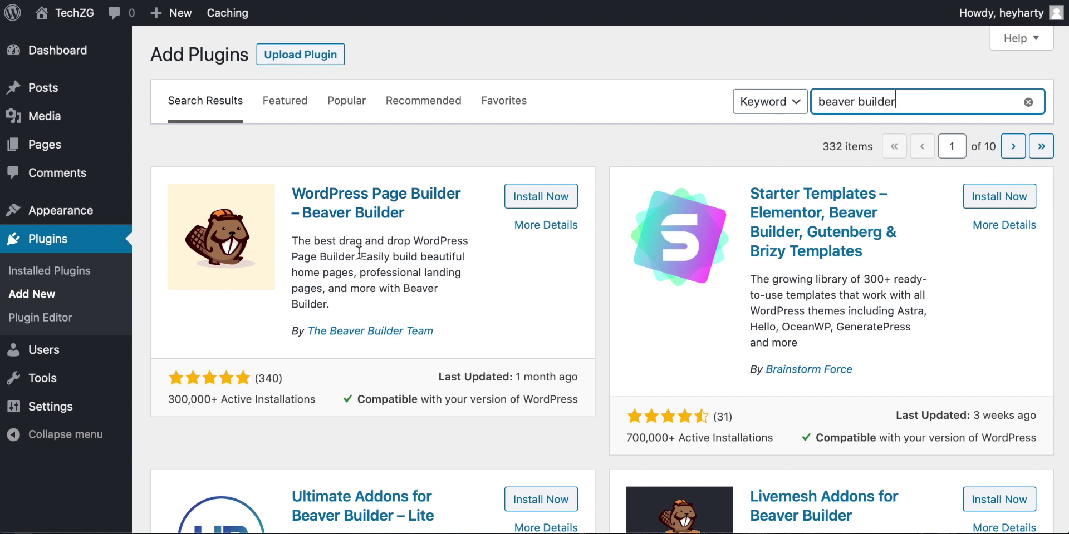
{"action": "scroll", "coordinate": [432, 262], "scroll_direction": "down", "scroll_amount": 2}
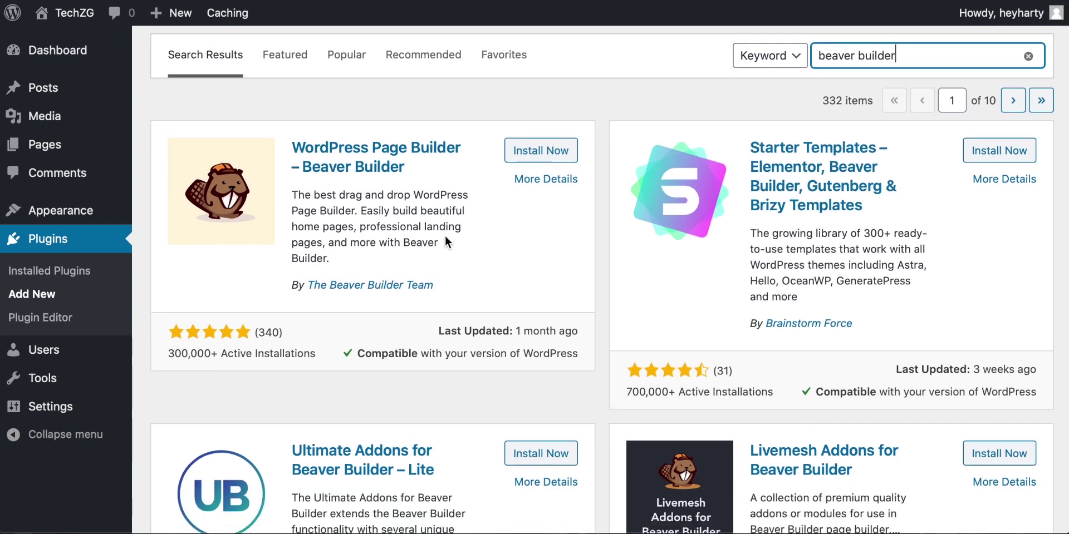
{"action": "scroll", "coordinate": [445, 235], "scroll_direction": "up", "scroll_amount": 2}
{"action": "scroll", "coordinate": [757, 289], "scroll_direction": "down", "scroll_amount": 2}
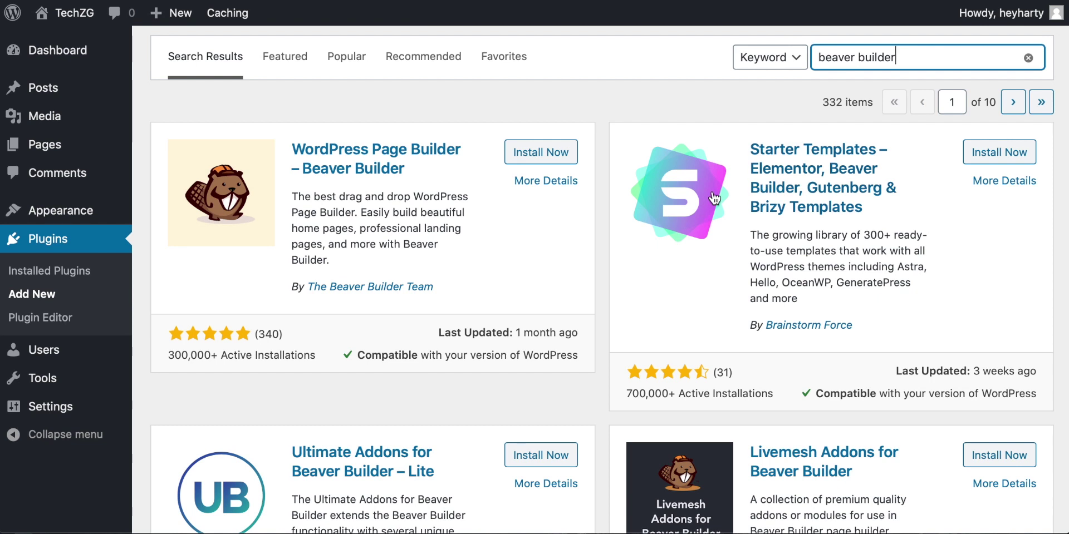
{"action": "scroll", "coordinate": [644, 300], "scroll_direction": "down", "scroll_amount": 1}
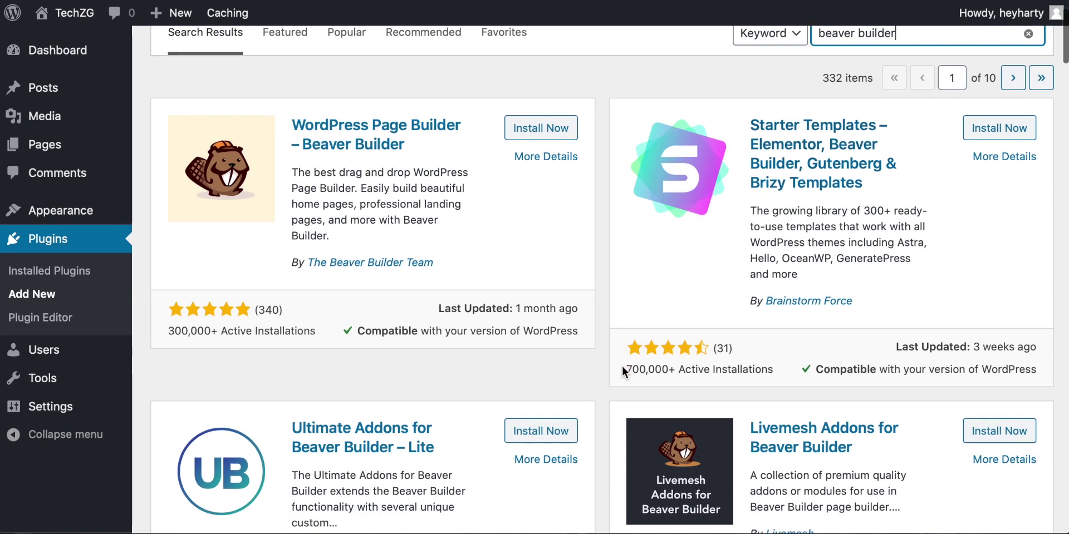
{"action": "left_click_drag", "start_coordinate": [628, 369], "coordinate": [699, 375]}
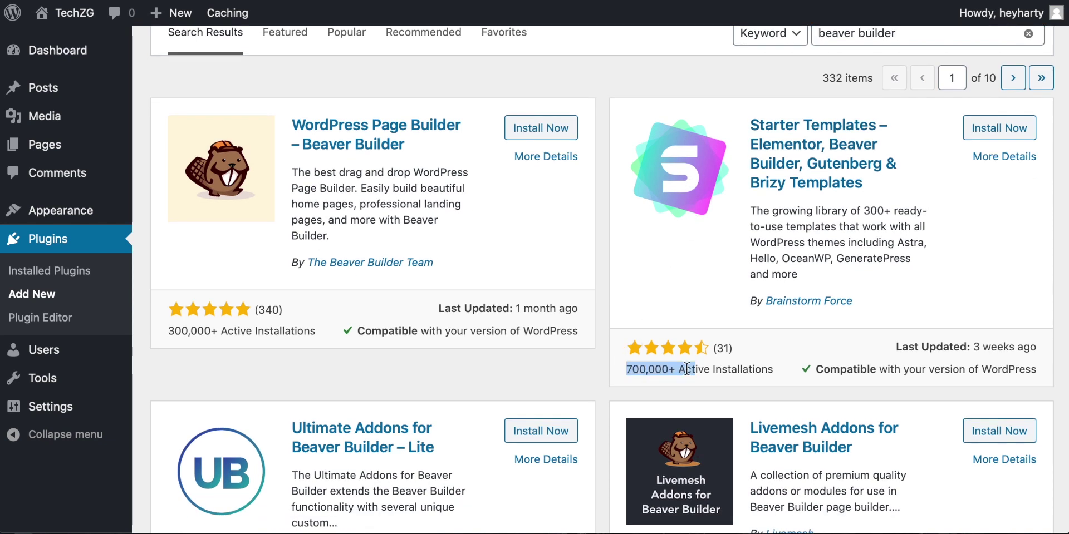
{"action": "left_click", "coordinate": [736, 368]}
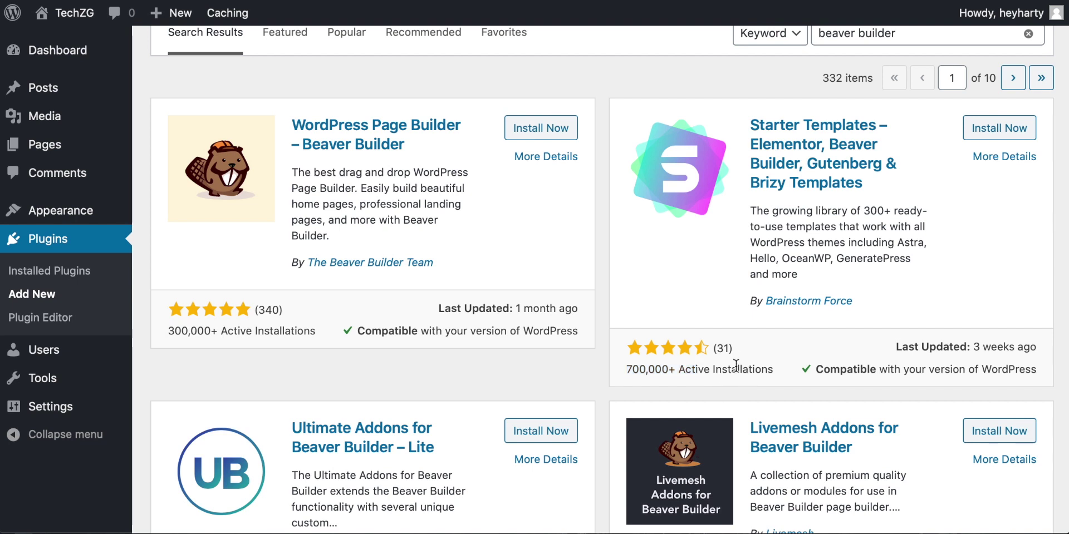
Install and activate the "Starter Templates – Elementor, Beaver Builder, Gutenberg & Brizy Templates" plugin
{"action": "scroll", "coordinate": [770, 319], "scroll_direction": "up", "scroll_amount": 2}
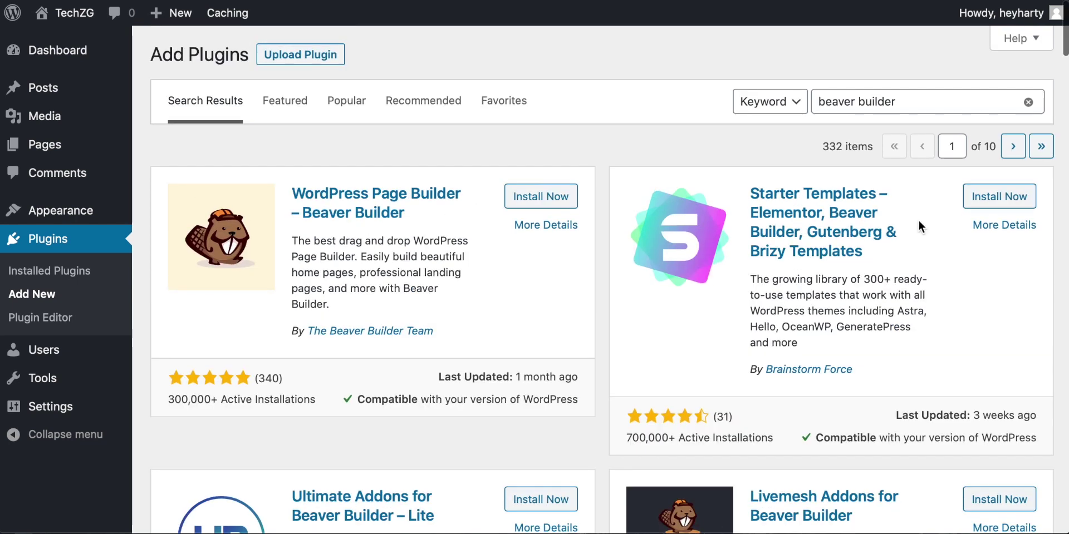
{"action": "left_click", "coordinate": [999, 205]}
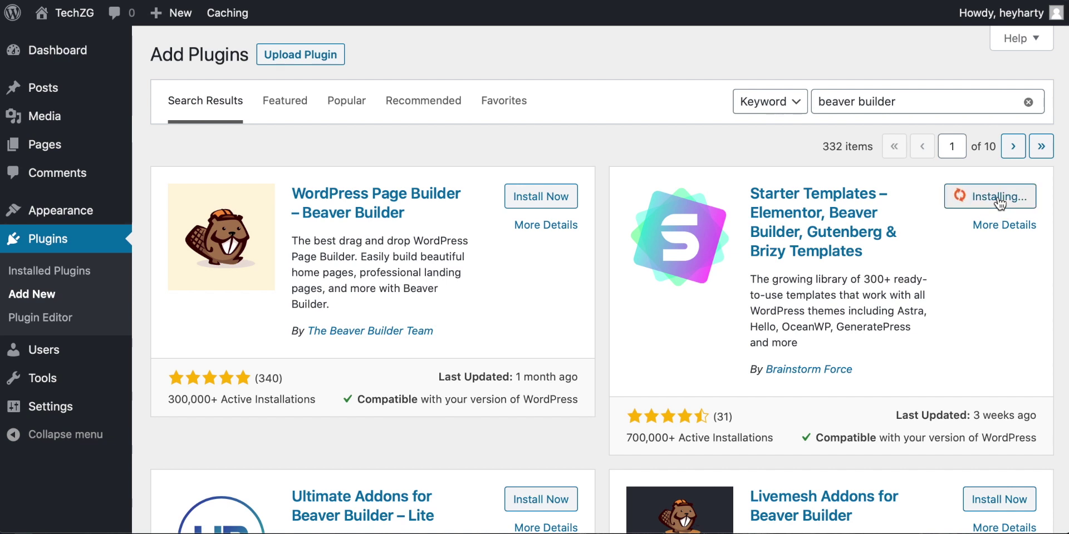
{"action": "left_click", "coordinate": [1006, 200]}
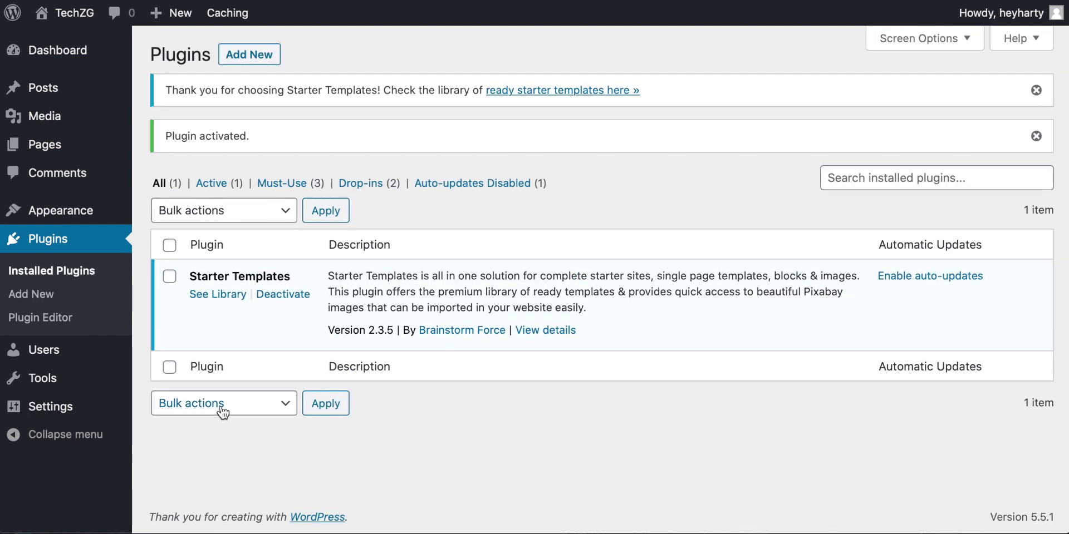
Open the Starter Templates library, choosing Gutenberg as the page builder
{"action": "left_click", "coordinate": [218, 294]}
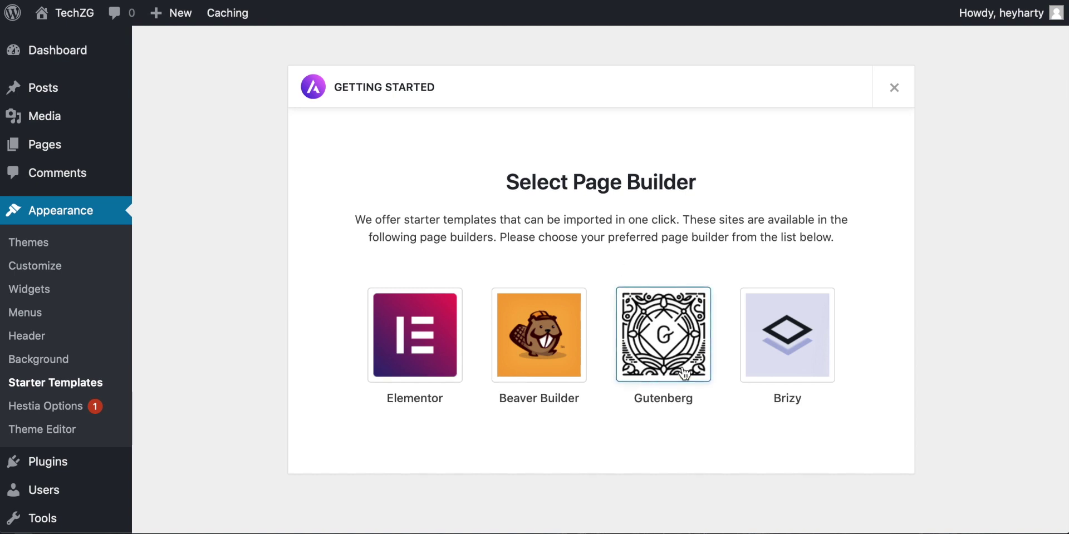
{"action": "left_click", "coordinate": [674, 339]}
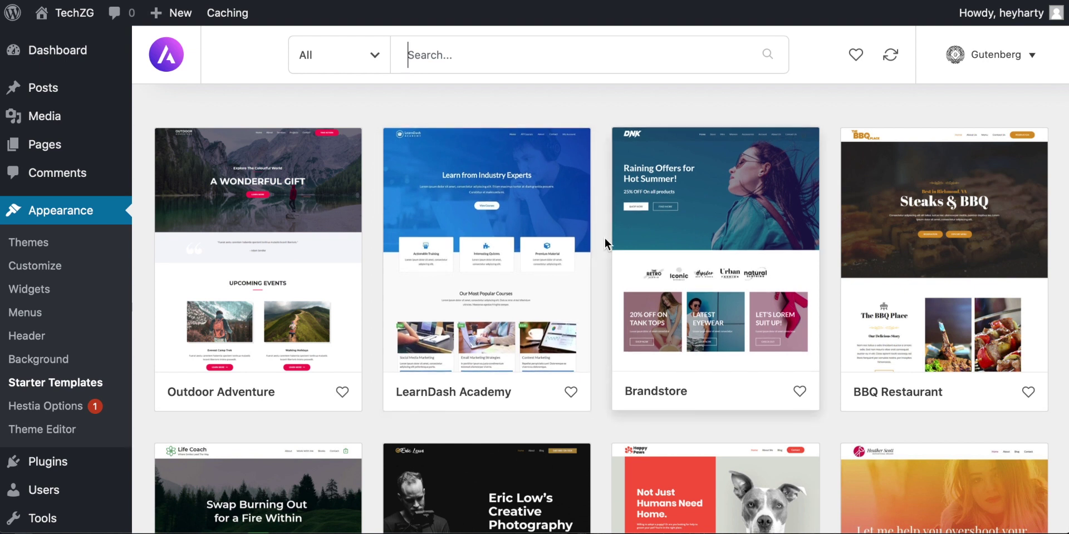
{"action": "scroll", "coordinate": [605, 239], "scroll_direction": "down", "scroll_amount": 5}
{"action": "scroll", "coordinate": [603, 246], "scroll_direction": "up", "scroll_amount": 5}
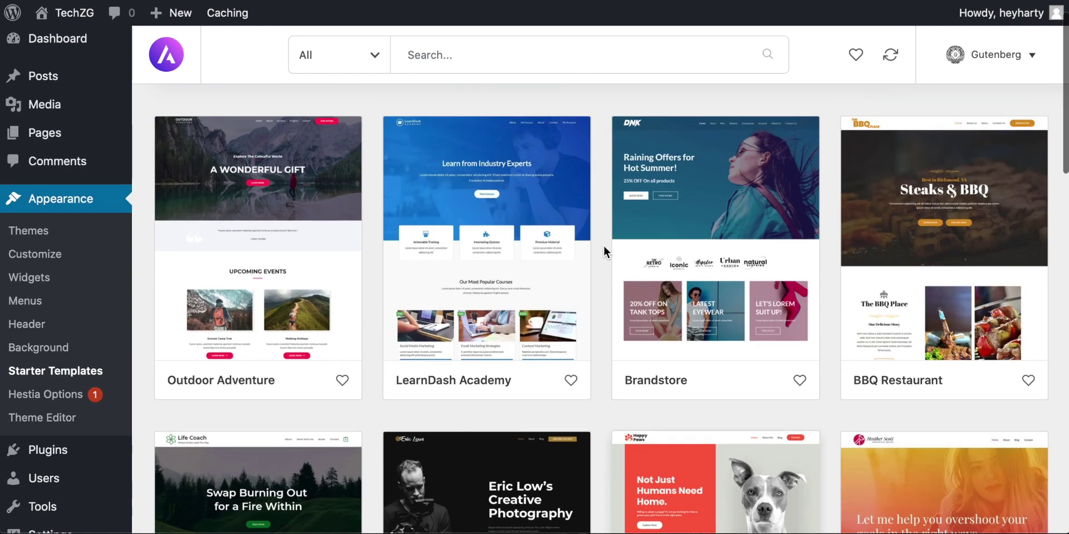
Filter the starter template library to show only Free templates
{"action": "left_click", "coordinate": [376, 56]}
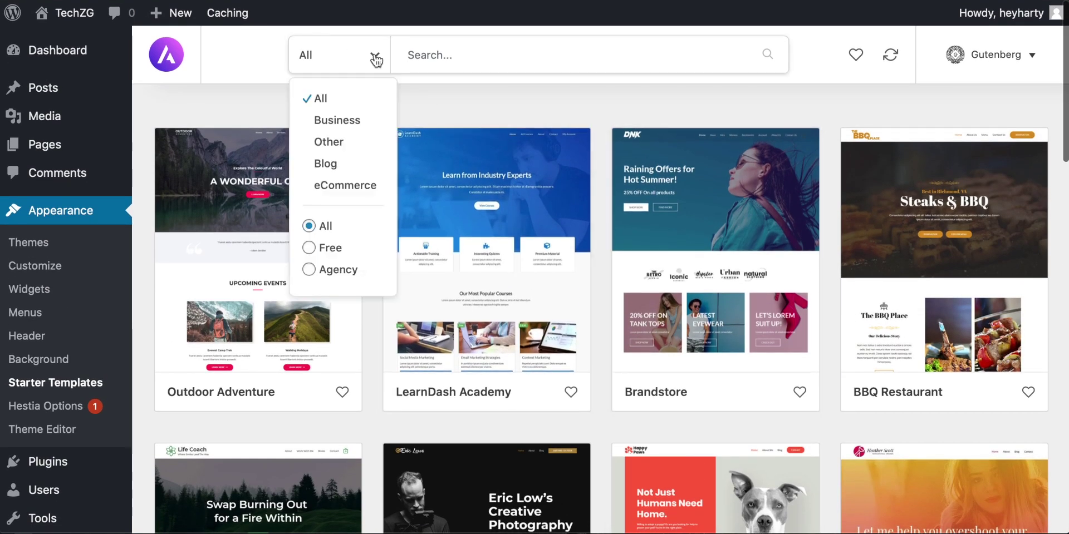
{"action": "left_click", "coordinate": [310, 250]}
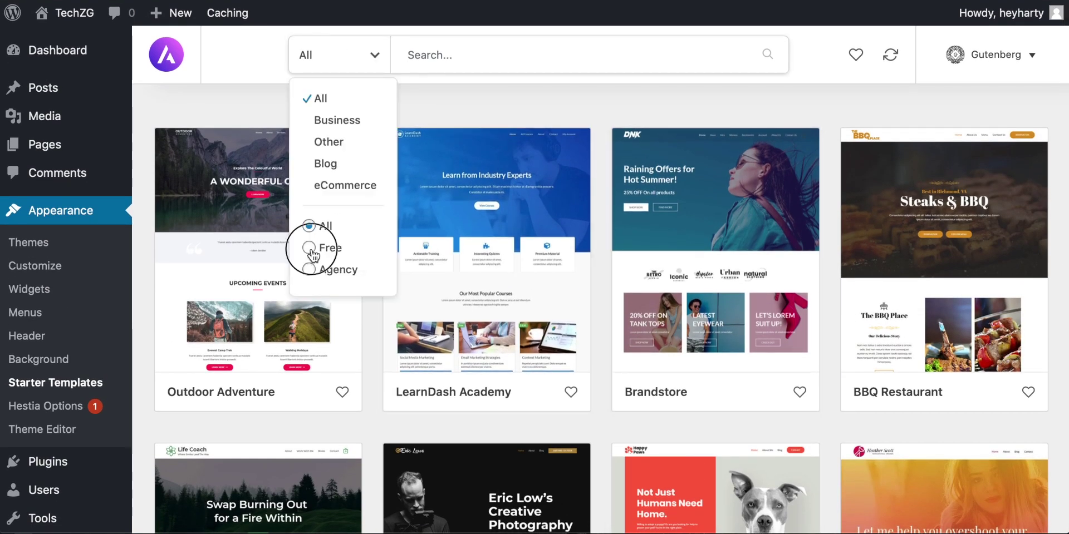
{"action": "left_click", "coordinate": [374, 58]}
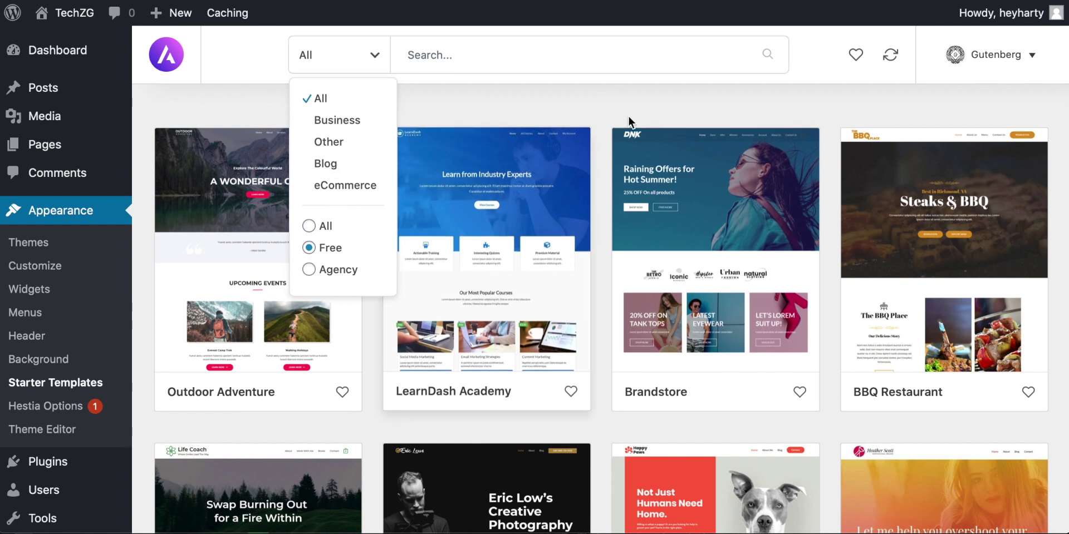
{"action": "left_click", "coordinate": [606, 113]}
Look through the free Gutenberg starter templates for designs suited to a personal blog
{"action": "scroll", "coordinate": [693, 279], "scroll_direction": "down", "scroll_amount": 7}
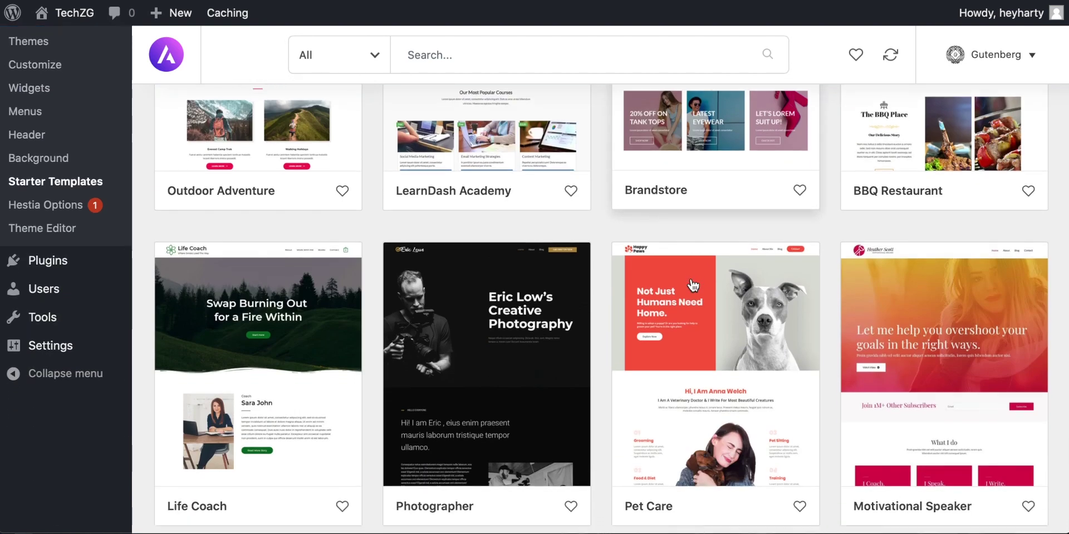
{"action": "scroll", "coordinate": [693, 285], "scroll_direction": "down", "scroll_amount": 8}
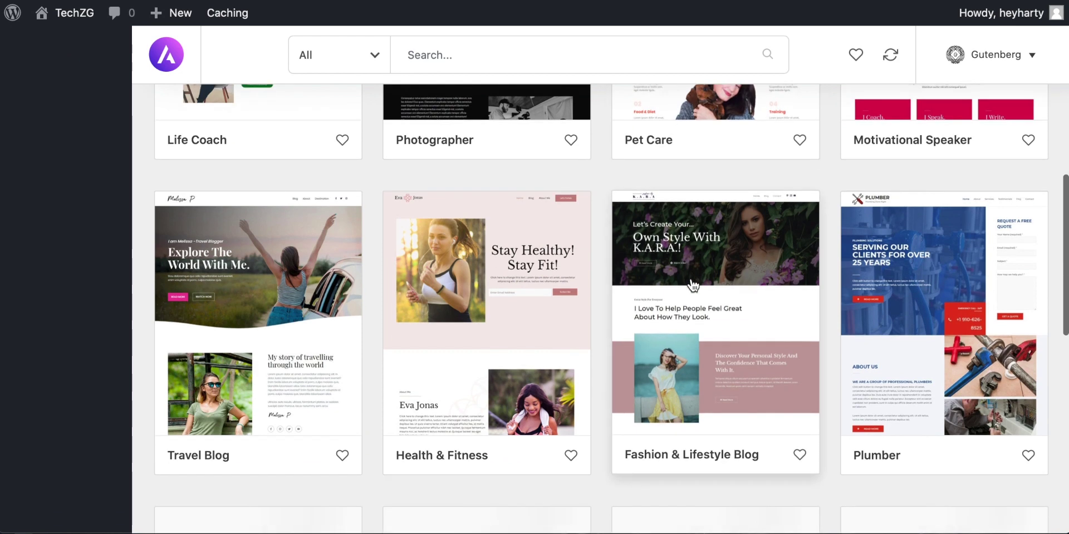
{"action": "scroll", "coordinate": [613, 337], "scroll_direction": "down", "scroll_amount": 3}
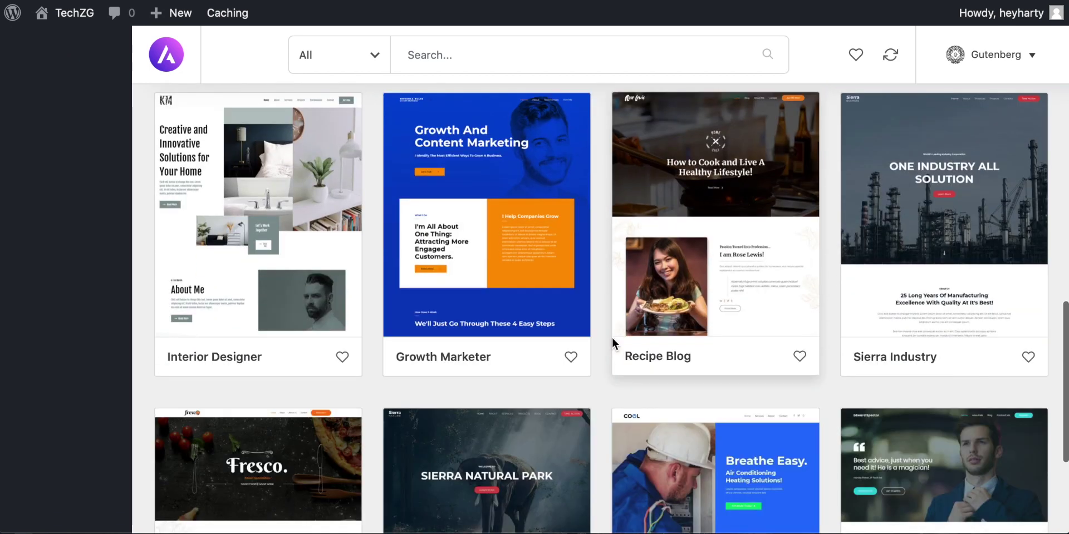
{"action": "scroll", "coordinate": [612, 338], "scroll_direction": "up", "scroll_amount": 20}
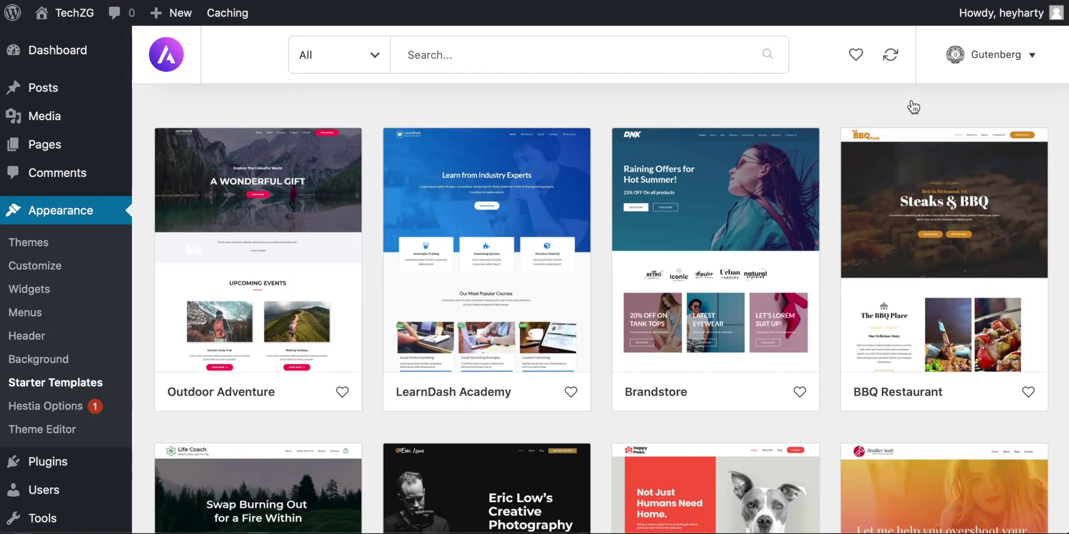
{"action": "scroll", "coordinate": [692, 285], "scroll_direction": "down", "scroll_amount": 8}
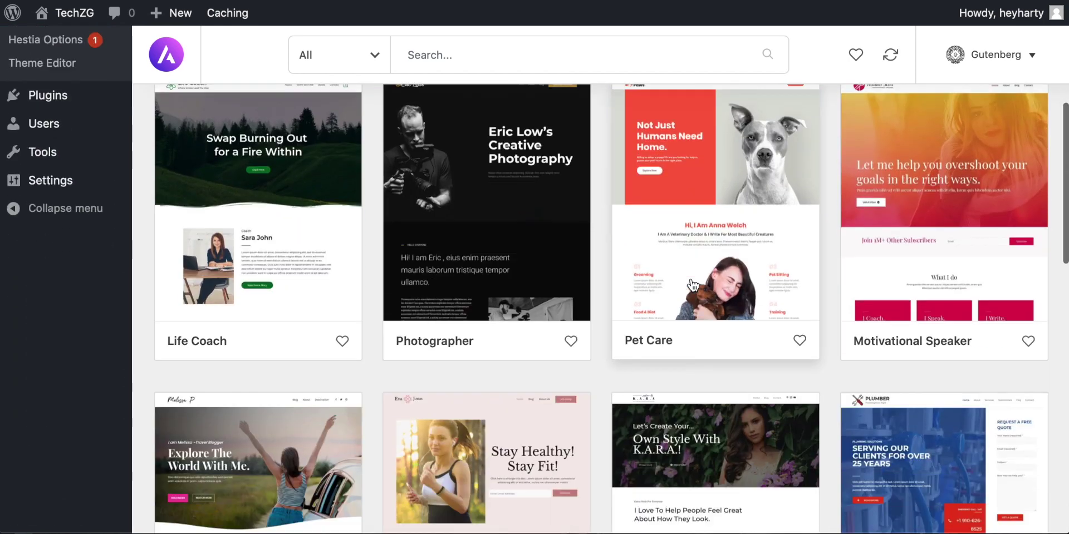
{"action": "scroll", "coordinate": [693, 285], "scroll_direction": "down", "scroll_amount": 8}
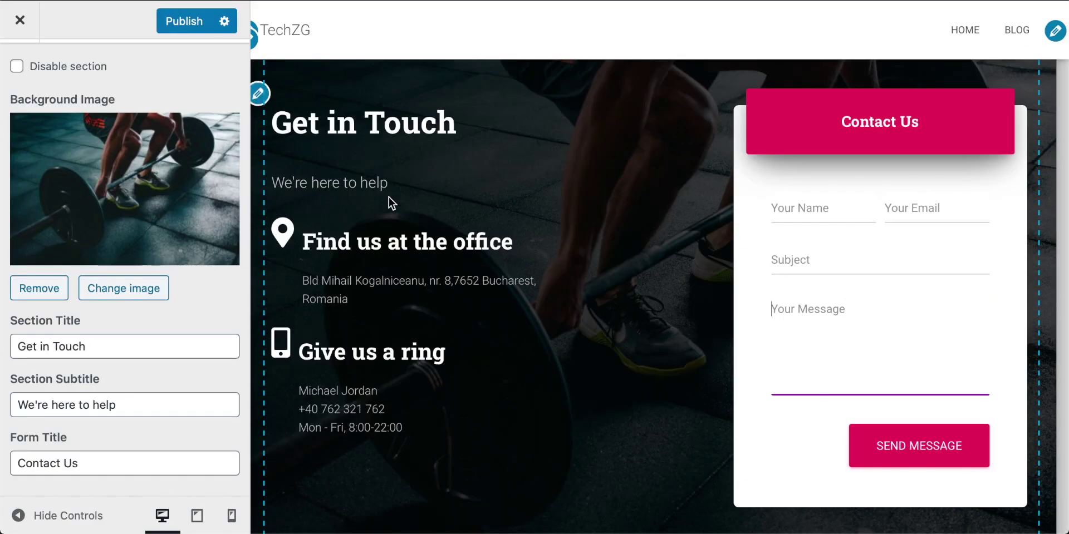
Leave the Contact section settings in the theme customizer, open Blog Settings and choose the alternating blog layout
{"action": "scroll", "coordinate": [34, 111], "scroll_direction": "up", "scroll_amount": 2}
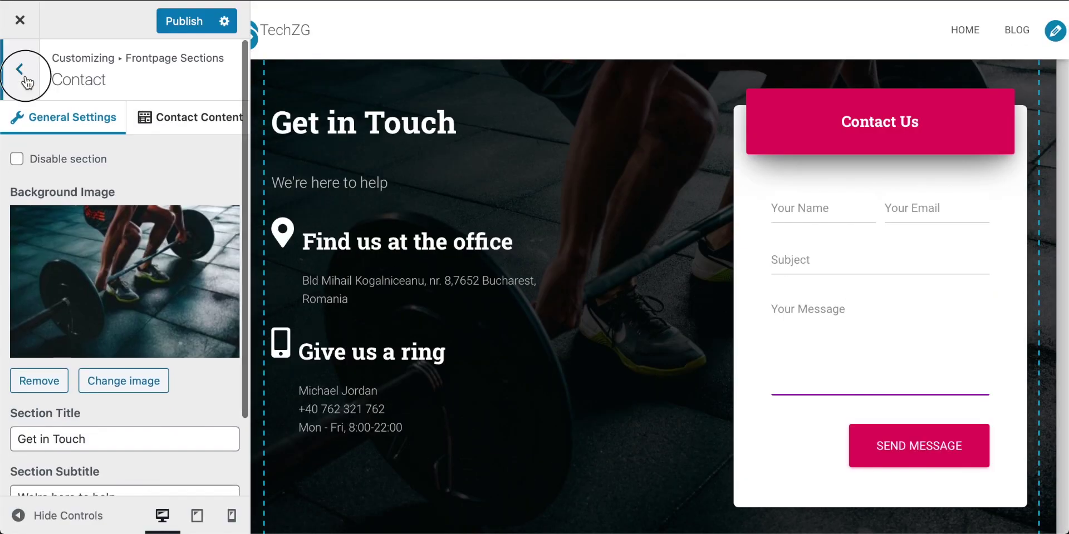
{"action": "left_click", "coordinate": [19, 76]}
{"action": "scroll", "coordinate": [66, 234], "scroll_direction": "down", "scroll_amount": 2}
{"action": "left_click", "coordinate": [105, 306]}
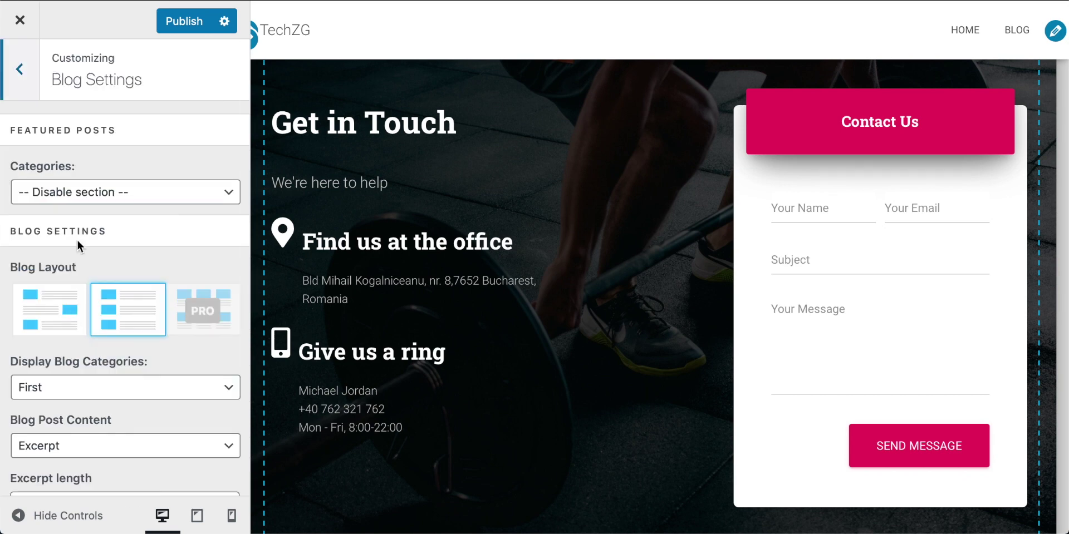
{"action": "scroll", "coordinate": [77, 240], "scroll_direction": "down", "scroll_amount": 1}
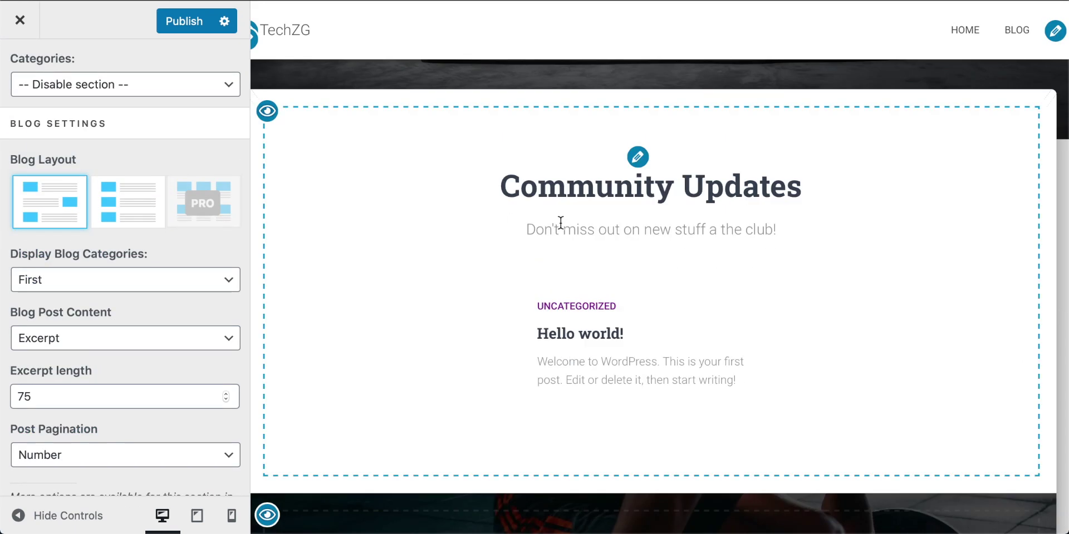